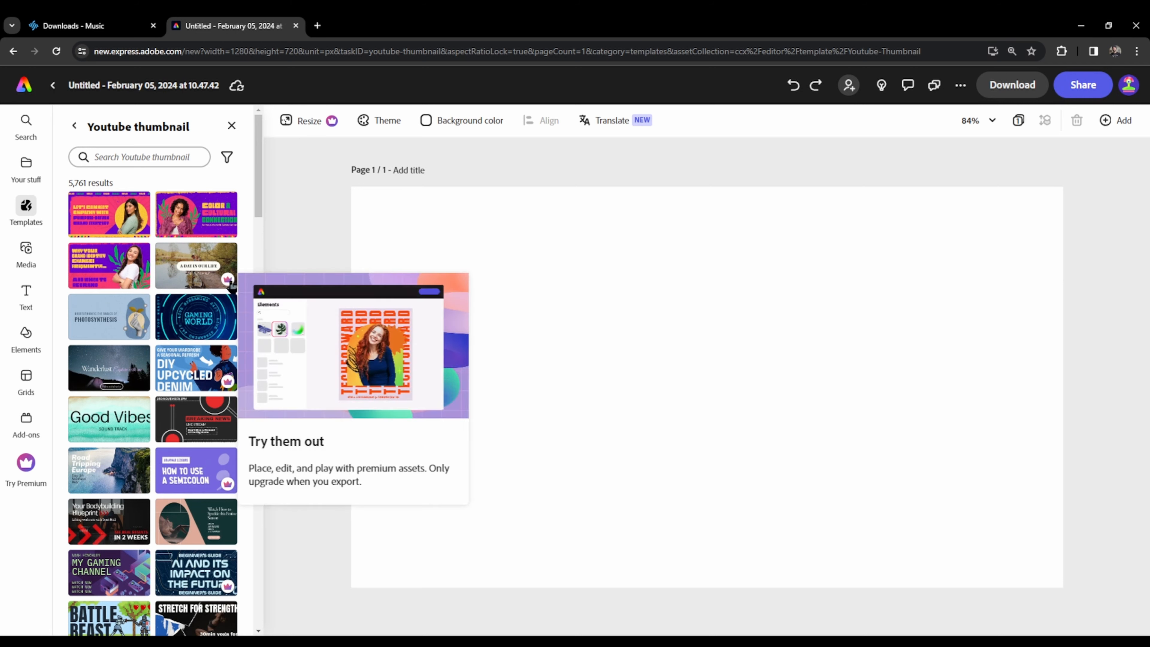
# - Browse the YouTube thumbnail templates and apply the "A Day in the Life of a Chef" design to the blank page
pyautogui.moveTo(225, 283)
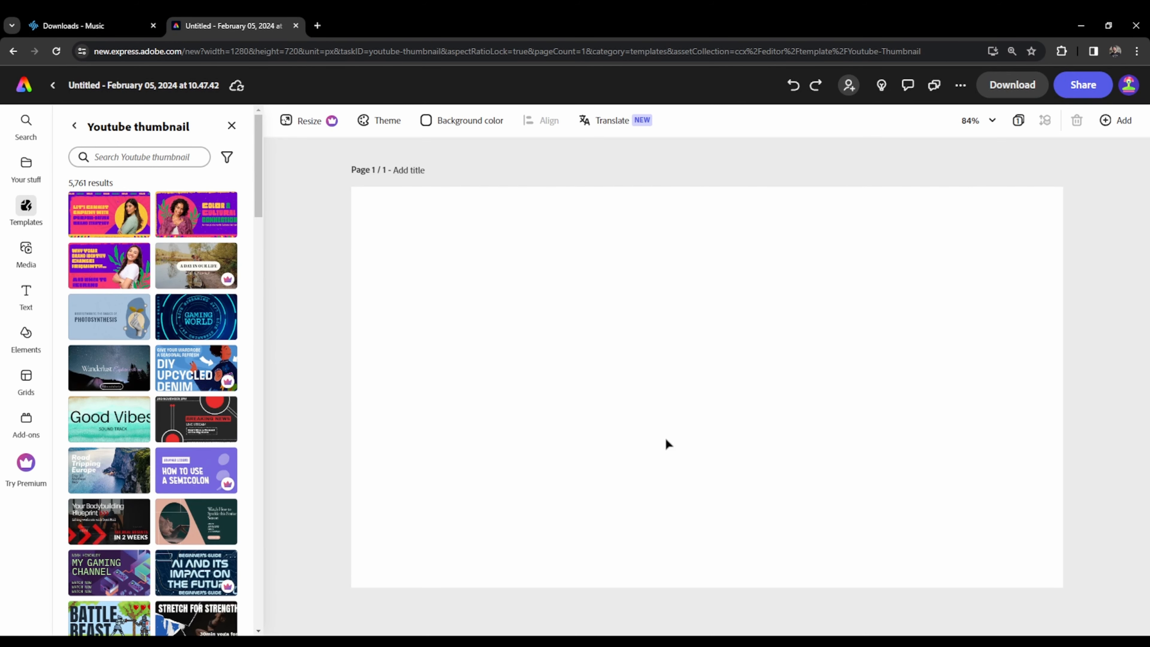
pyautogui.scroll(-6, 167, 439)
pyautogui.scroll(-6, 201, 506)
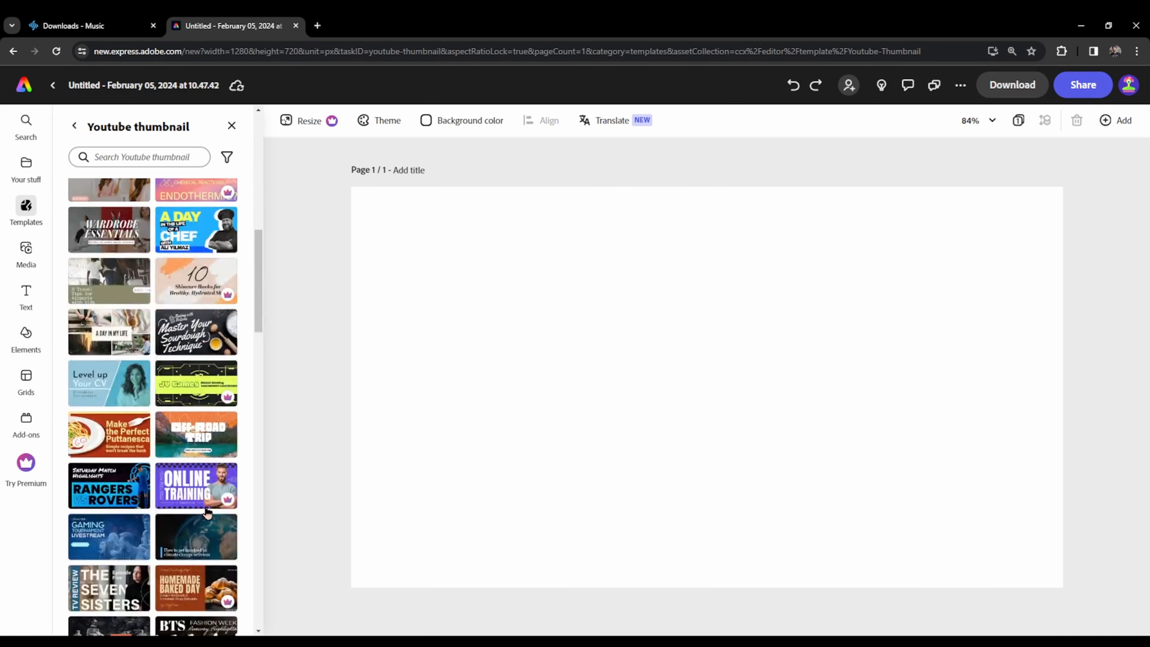
pyautogui.scroll(1, 204, 258)
pyautogui.click(192, 293)
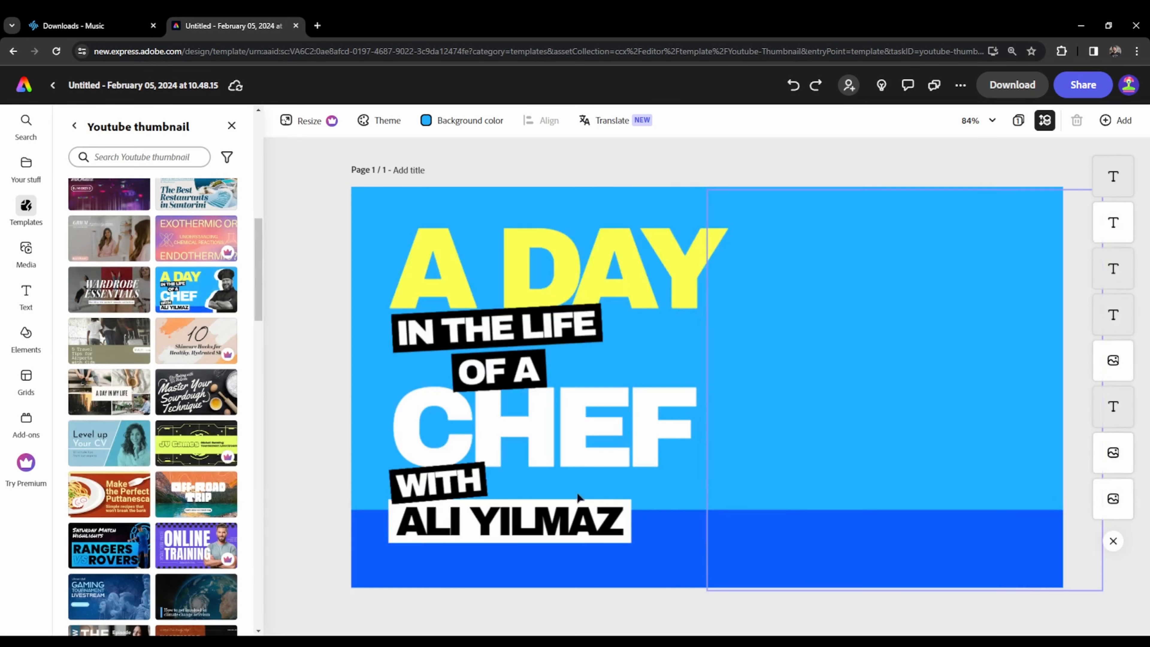
pyautogui.click(616, 291)
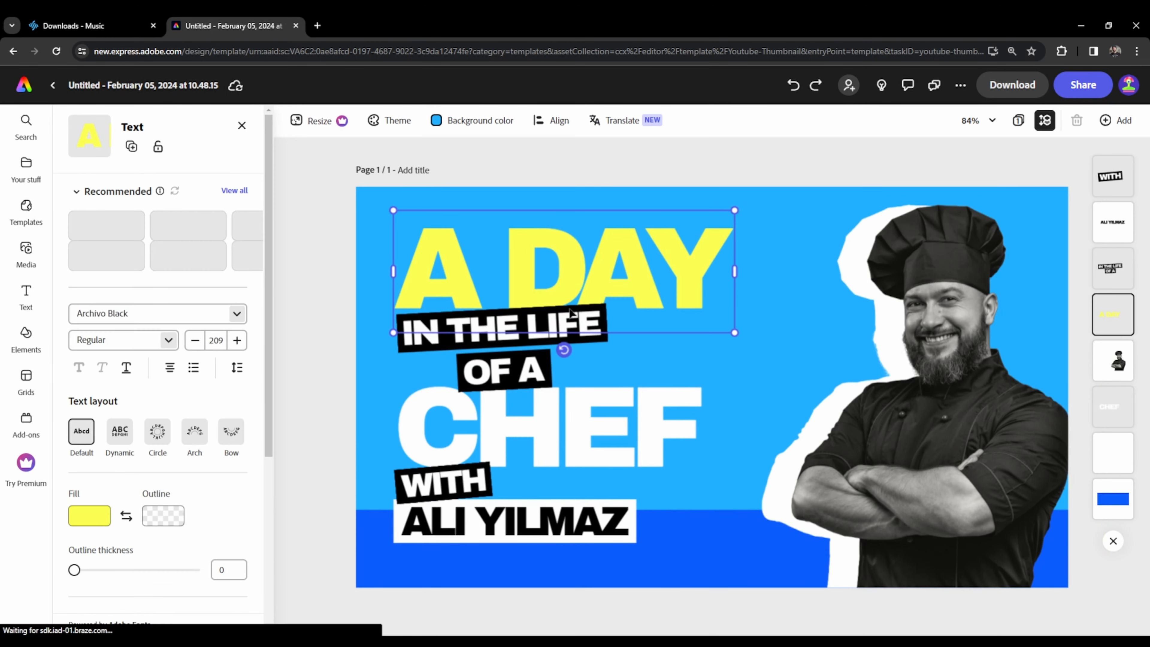
pyautogui.click(507, 408)
pyautogui.click(553, 289)
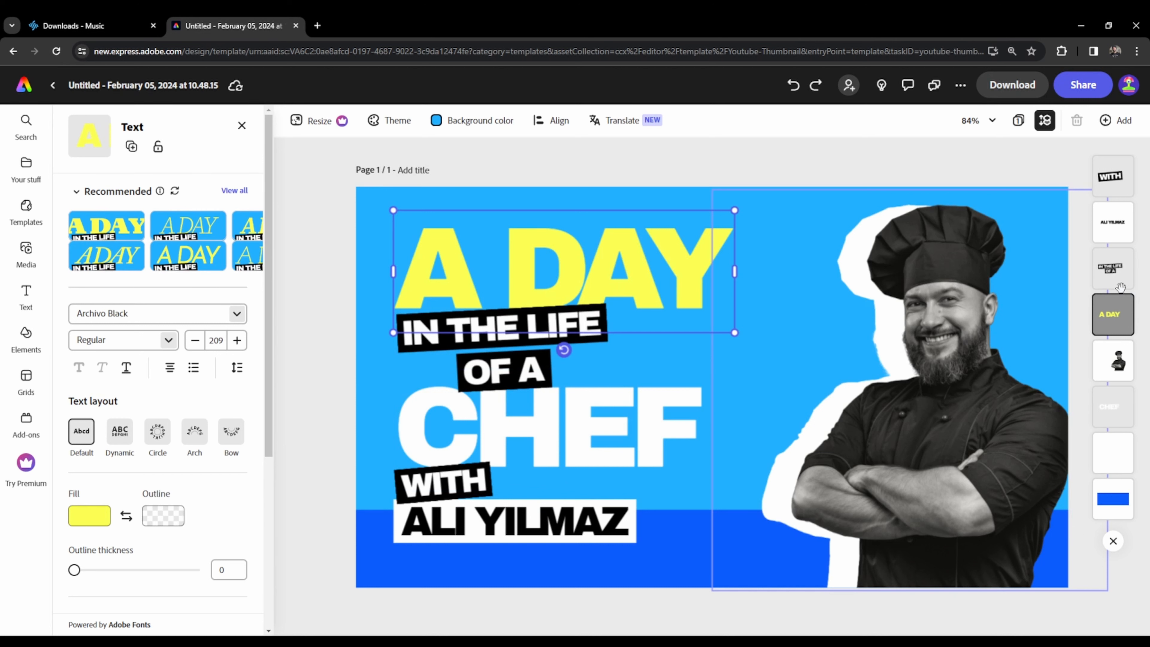
# - Replace the word "WITH" in the small black text label below "CHEF" with "GO"
pyautogui.click(1118, 181)
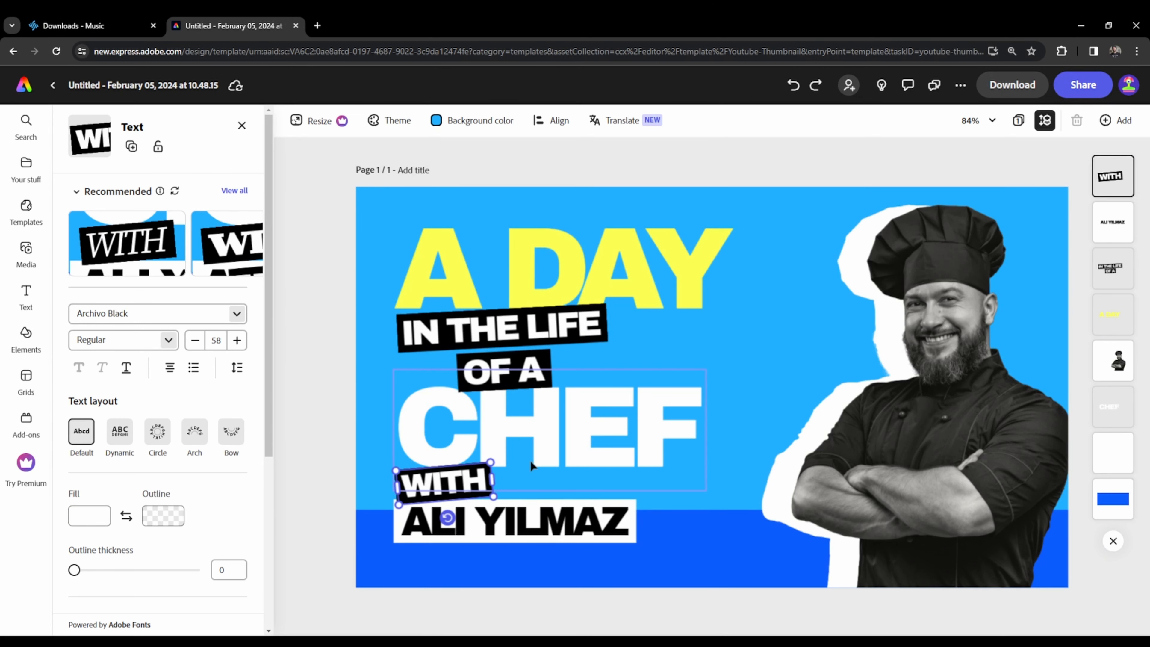
pyautogui.doubleClick(463, 480)
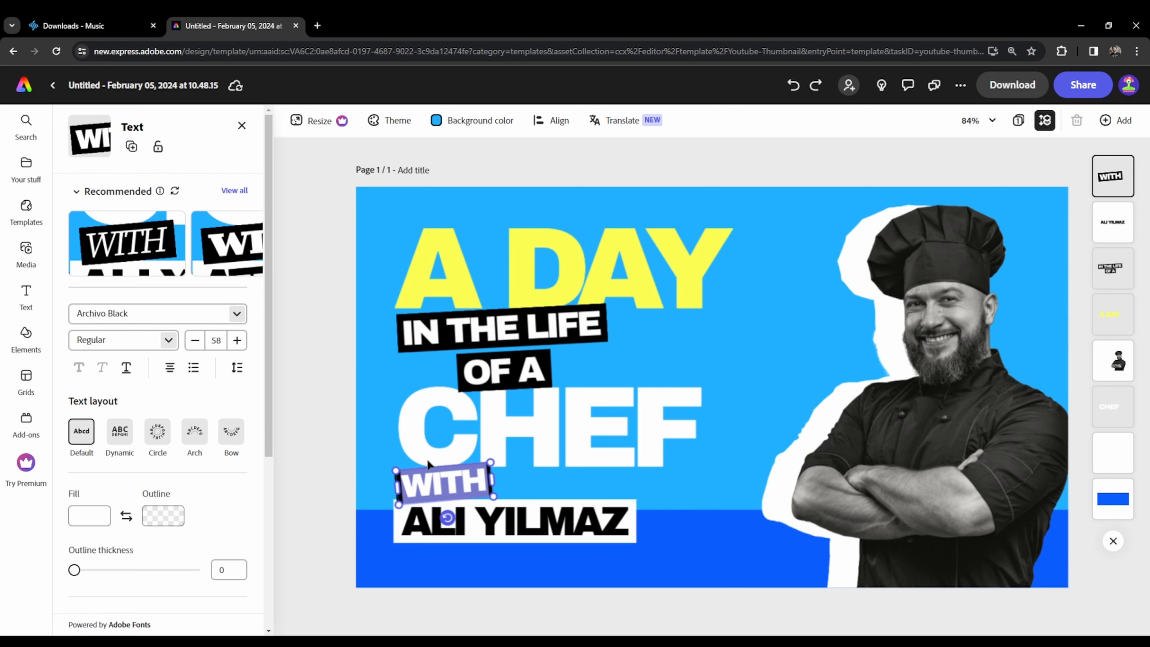
pyautogui.click(460, 476)
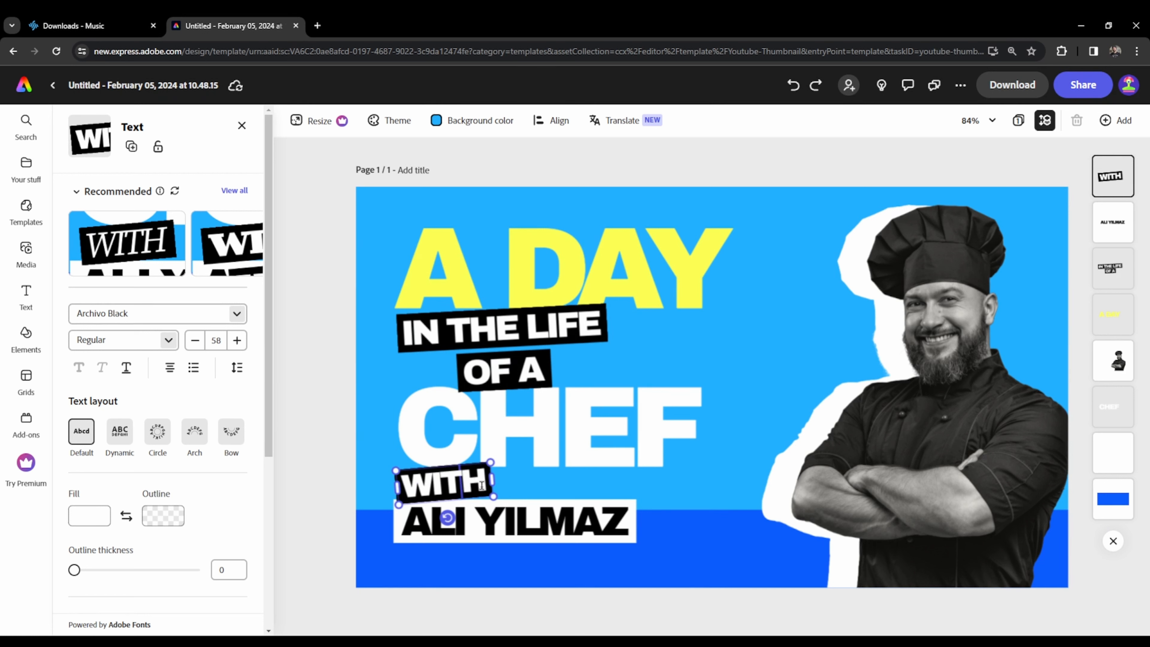
pyautogui.press('BackSpace')
pyautogui.press('BackSpace')
pyautogui.press('BackSpace')
pyautogui.press('BackSpace')
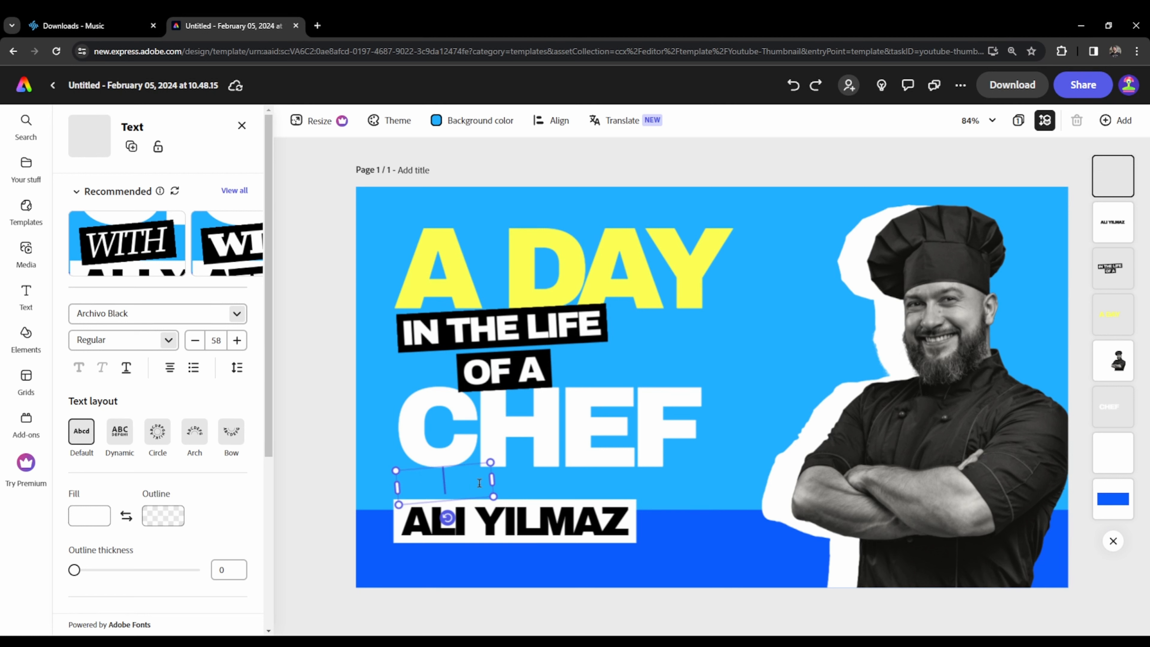
pyautogui.write('GO')
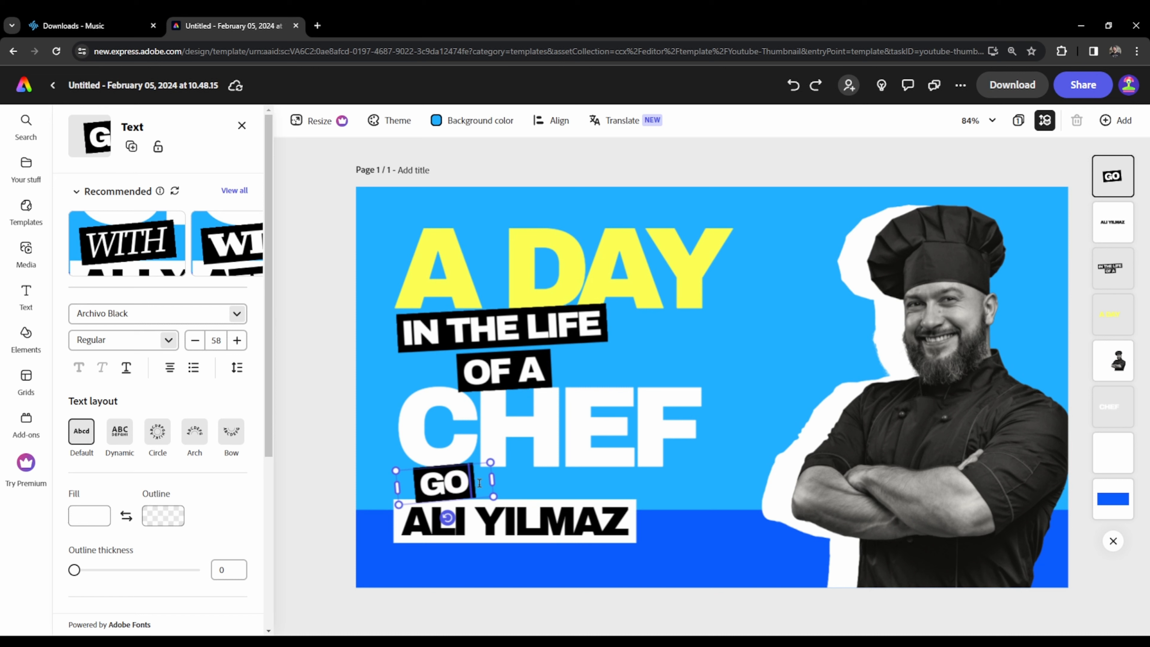
# - Replace the chef's name in the white text label below "GO" with the featured person's full name in capitals
pyautogui.click(543, 523)
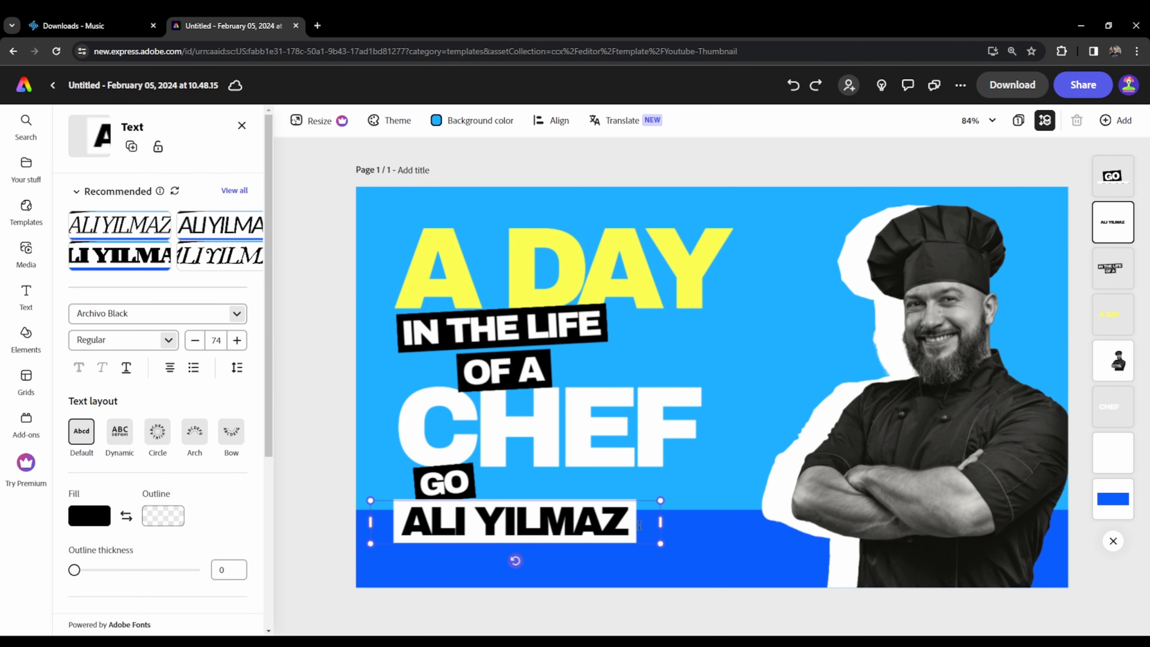
pyautogui.click(632, 525)
pyautogui.press('BackSpace')
pyautogui.press('BackSpace')
pyautogui.press('BackSpace')
pyautogui.press('BackSpace')
pyautogui.press('BackSpace')
pyautogui.press('BackSpace')
pyautogui.press('BackSpace')
pyautogui.press('BackSpace')
pyautogui.press('BackSpace')
pyautogui.press('BackSpace')
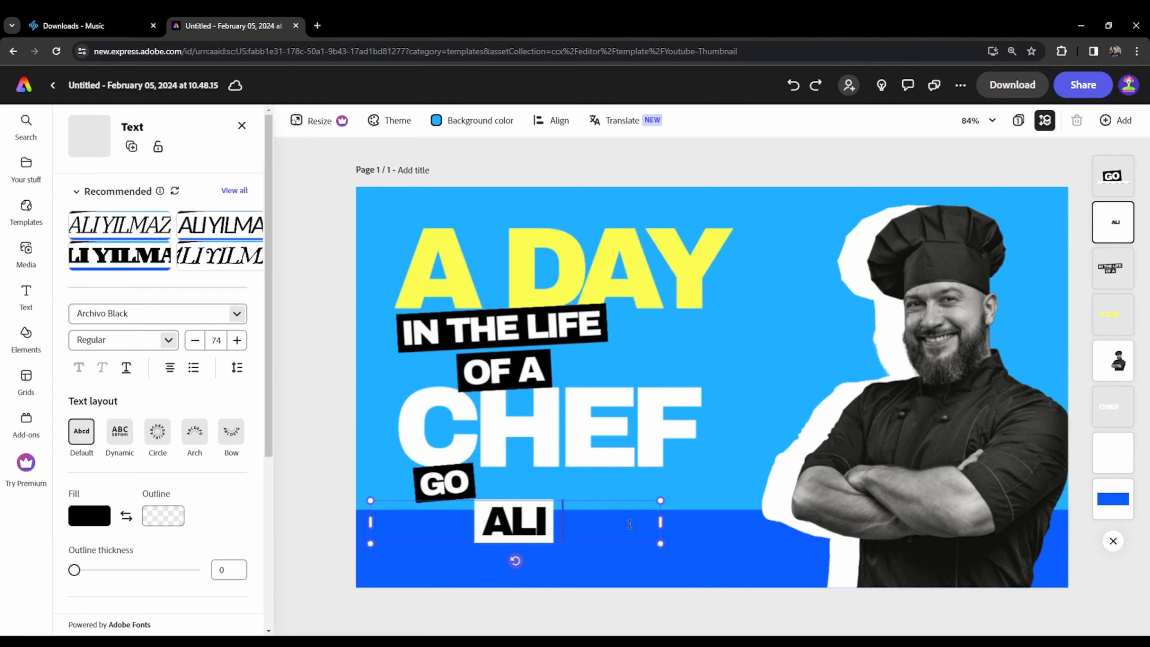
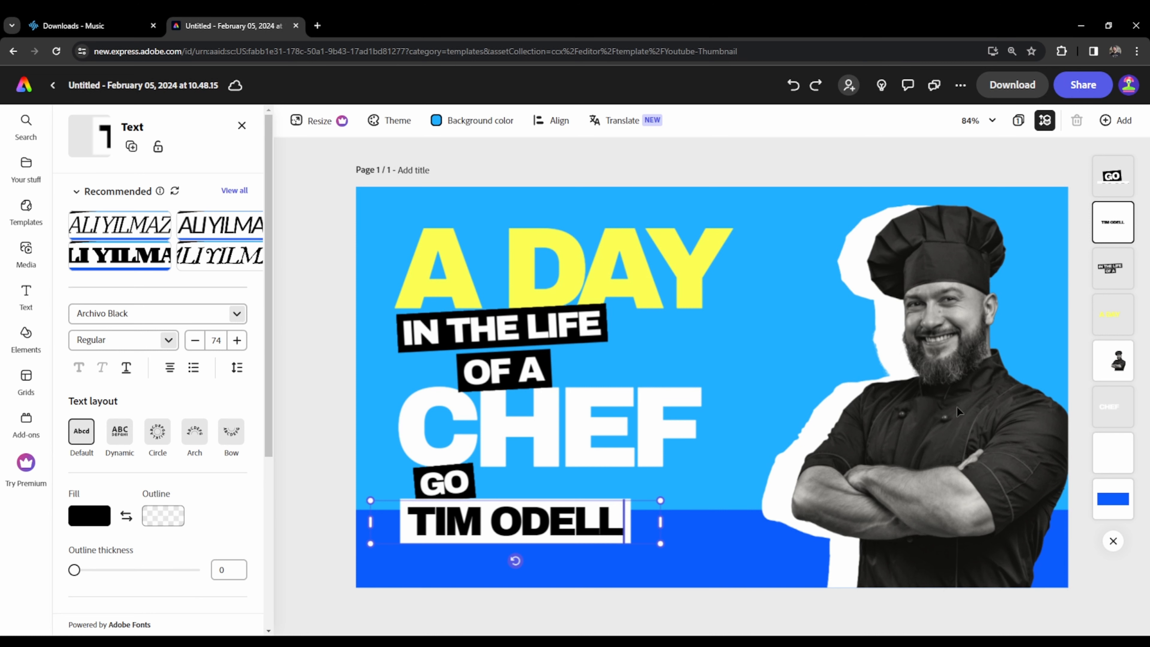
# - Delete the chef photo and the white silhouette behind it from the thumbnail
pyautogui.click(1113, 360)
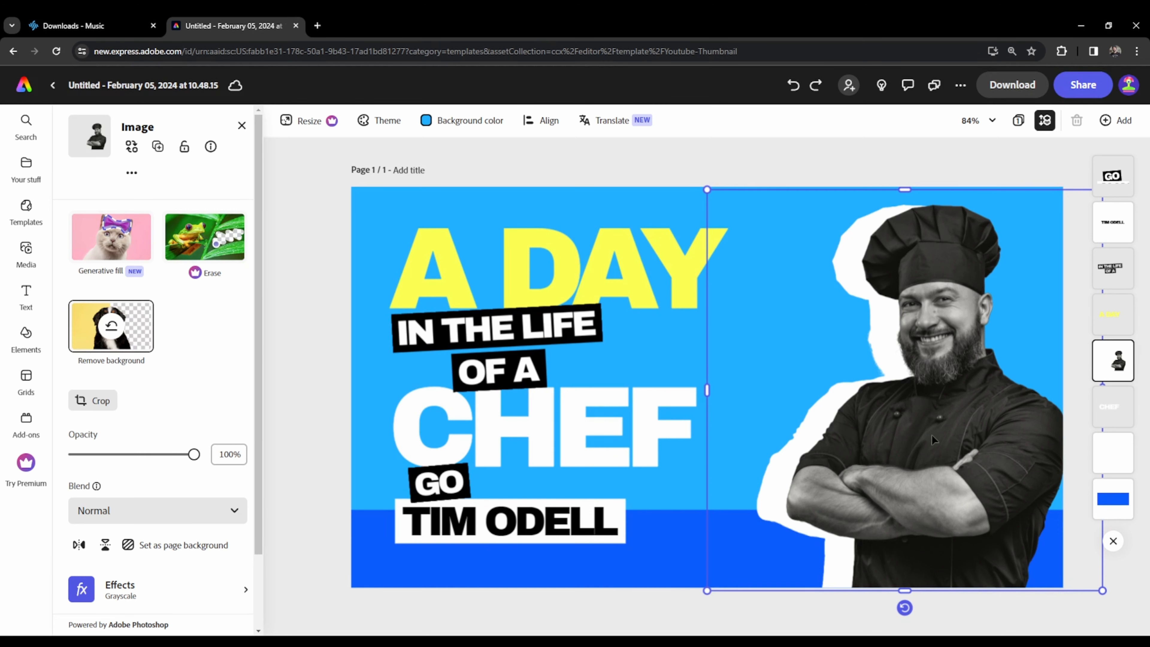
pyautogui.press('Delete')
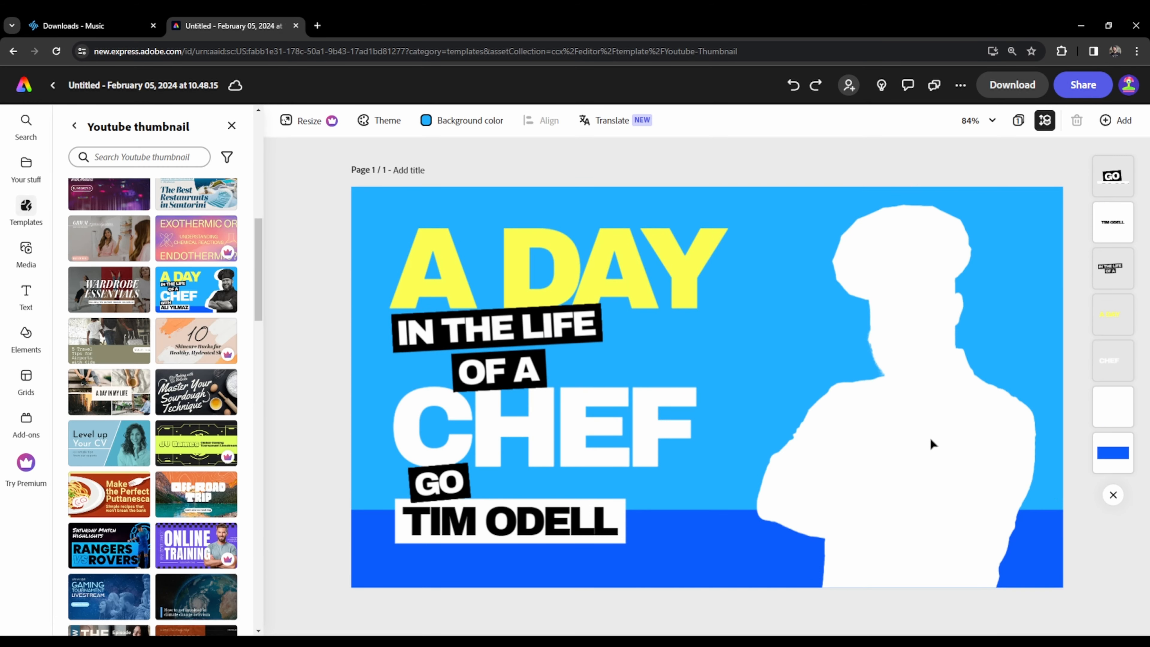
pyautogui.click(1012, 434)
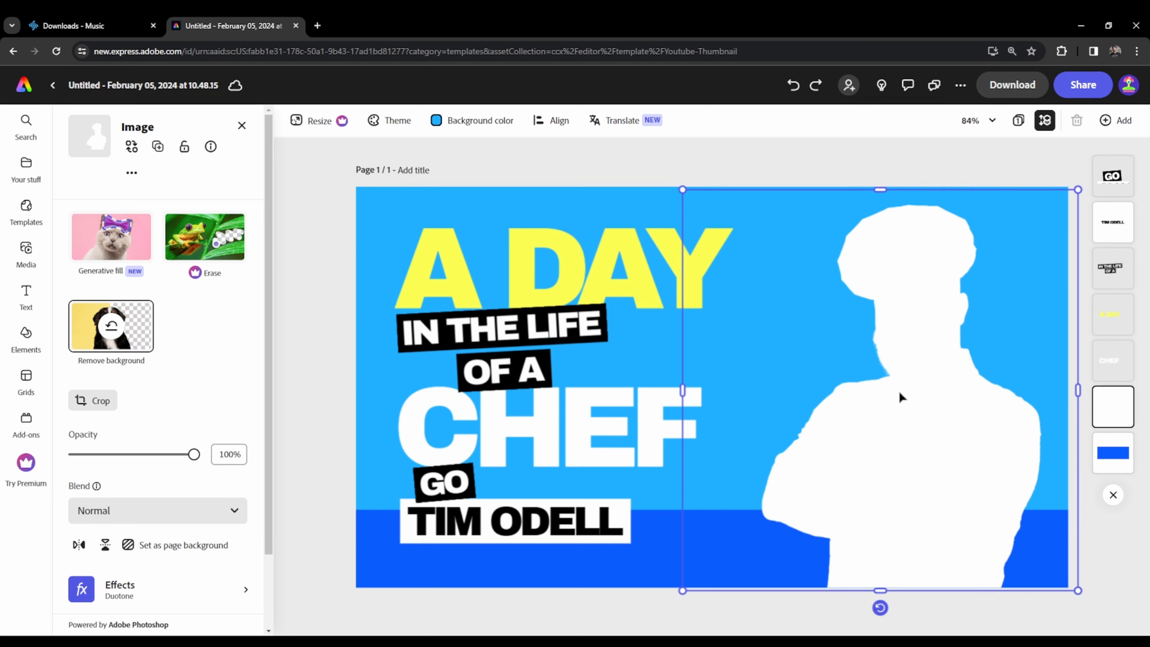
pyautogui.press('Delete')
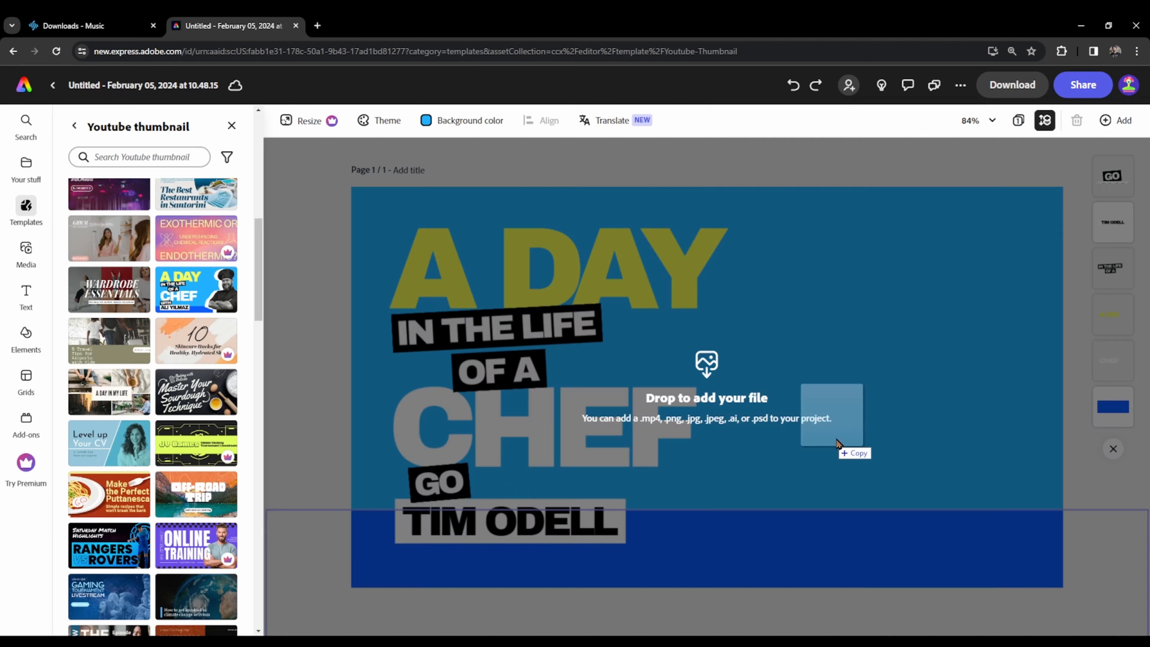
# - Add the portrait photo of the bearded man and enlarge it to fill the page height beside the headline
pyautogui.moveTo(847, 452); pyautogui.dragTo(892, 455)
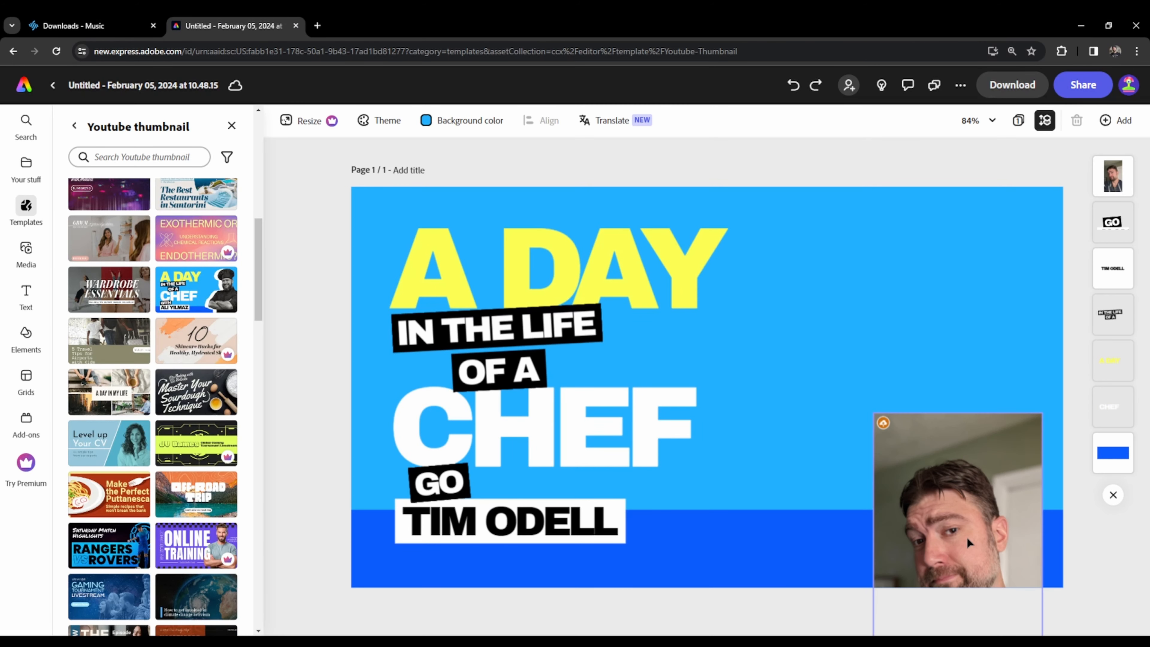
pyautogui.moveTo(948, 419); pyautogui.dragTo(910, 353)
pyautogui.moveTo(917, 462); pyautogui.dragTo(986, 503)
pyautogui.moveTo(894, 288); pyautogui.dragTo(585, 225)
pyautogui.moveTo(860, 386); pyautogui.dragTo(812, 421)
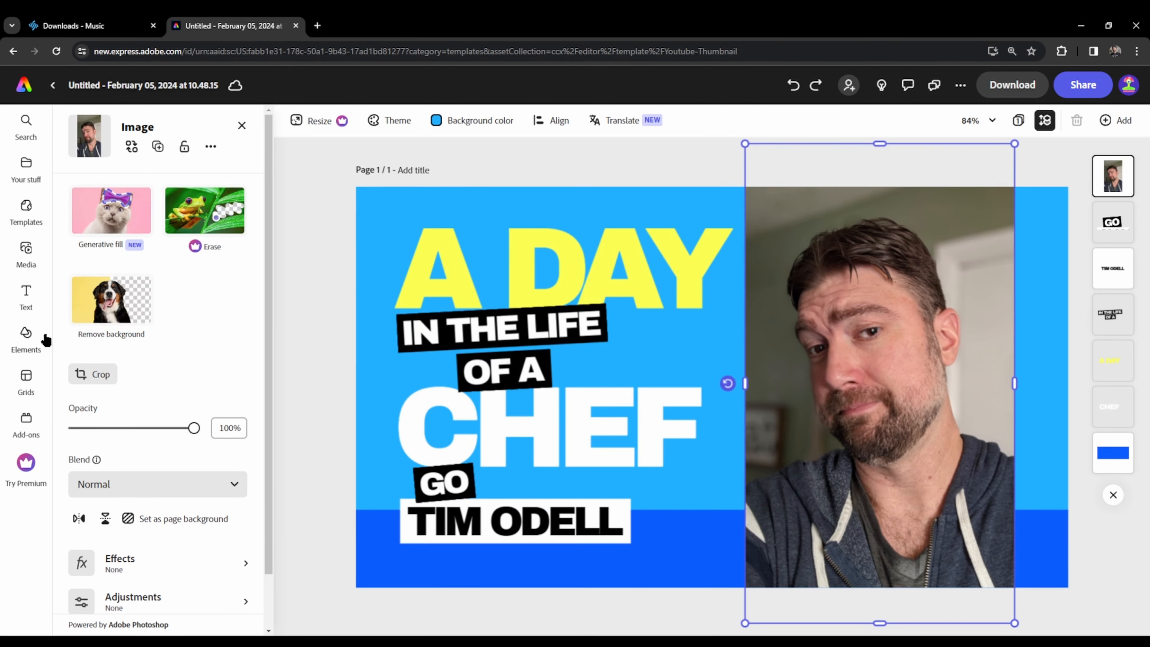
# - Remove the portrait's background and place a duplicate of the cutout slightly up and to the right, overlapping the original
pyautogui.click(124, 315)
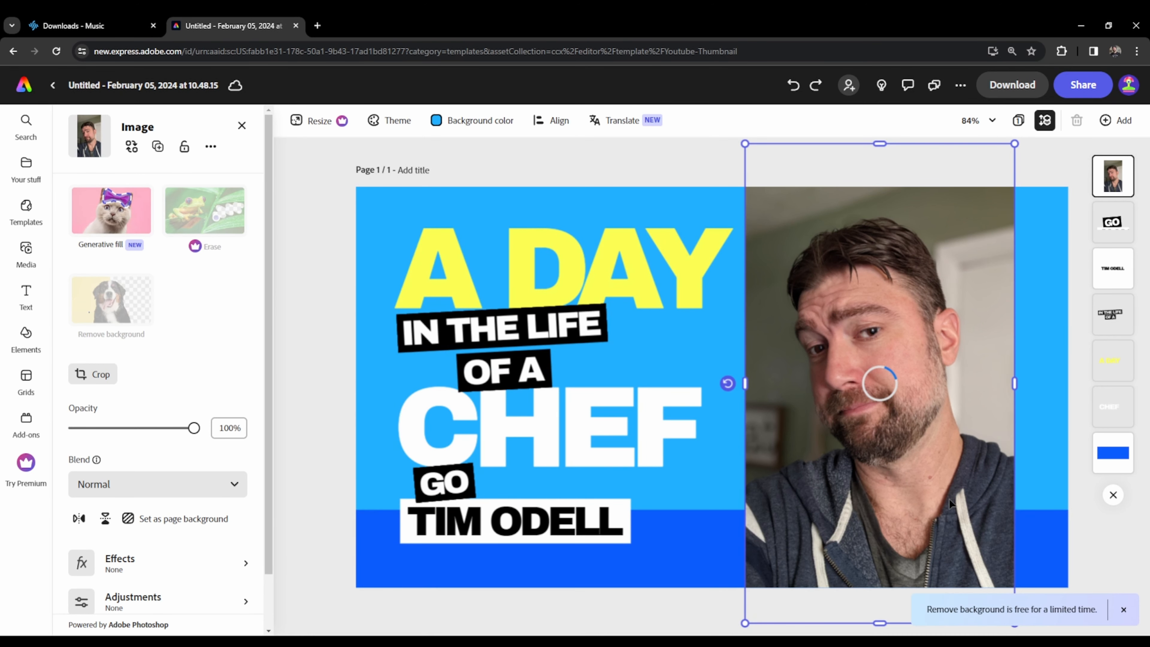
pyautogui.moveTo(894, 517); pyautogui.dragTo(870, 516)
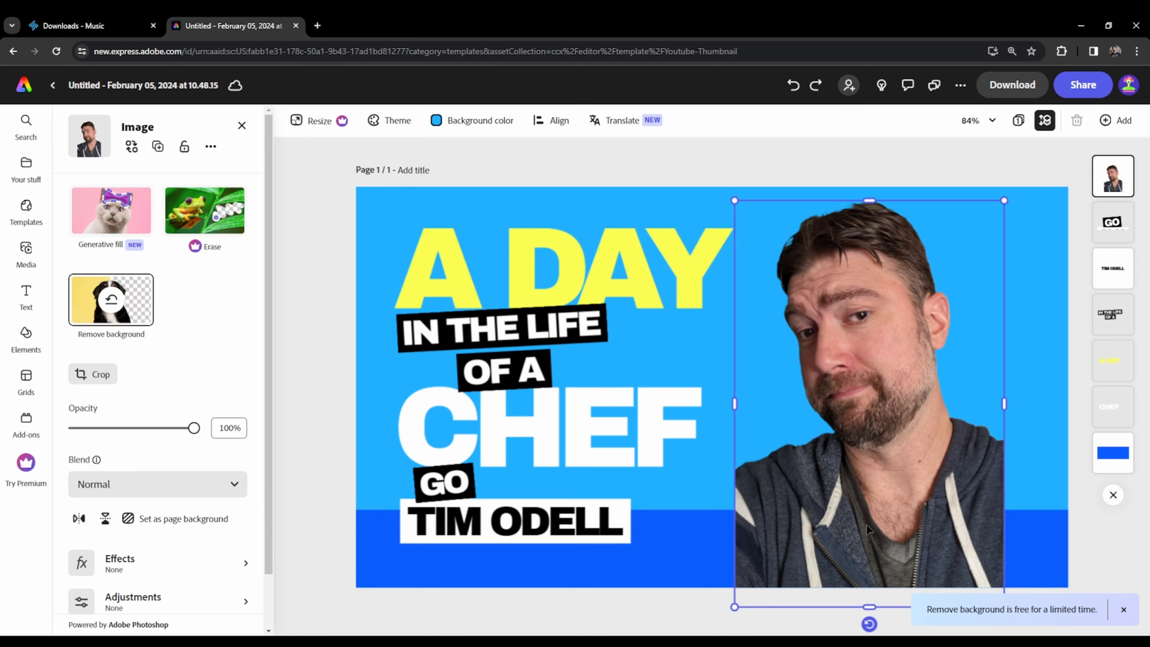
pyautogui.hotkey('ctrl', 'c')
pyautogui.hotkey('ctrl', 'v')
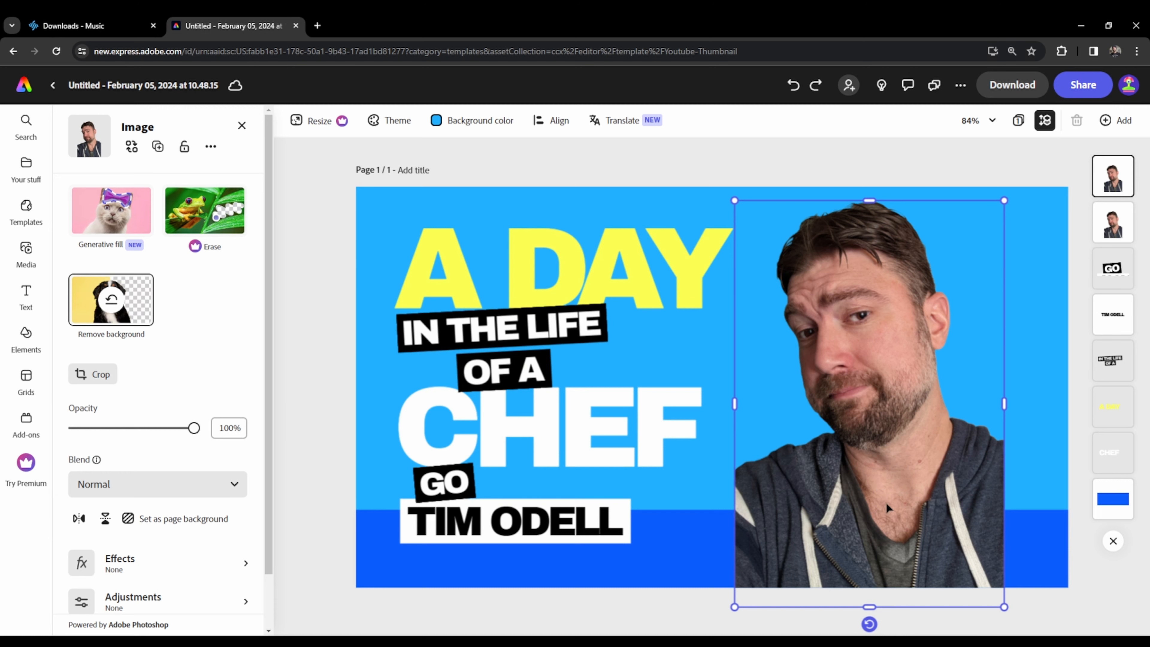
pyautogui.moveTo(887, 509); pyautogui.dragTo(892, 465)
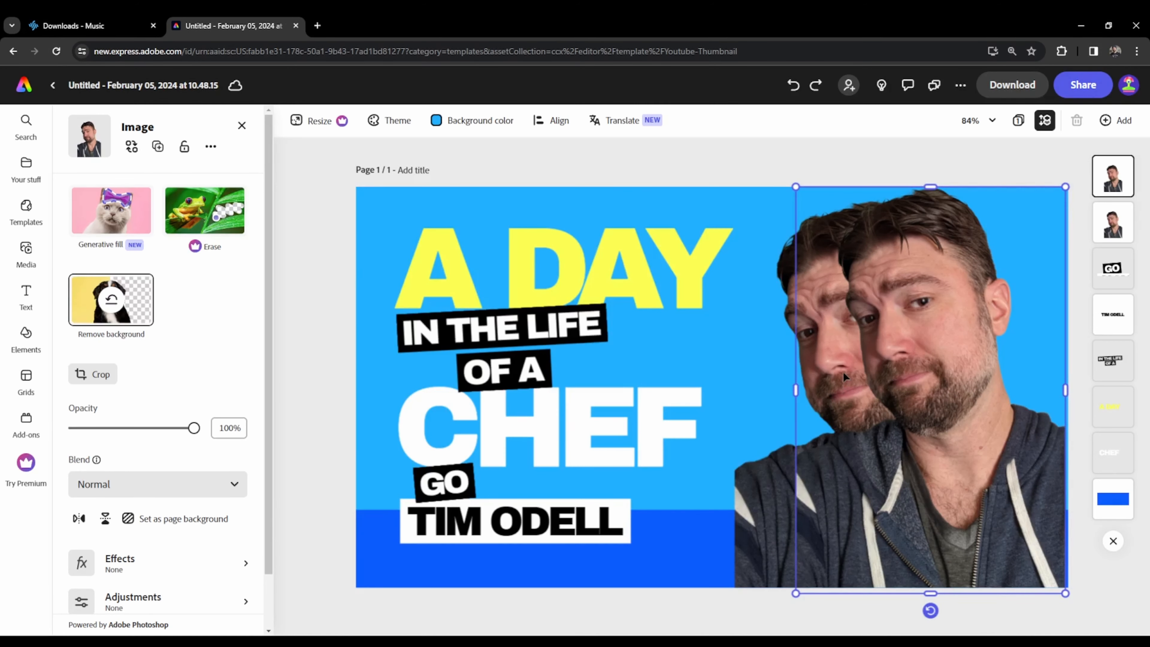
# - Apply the blue-and-green Duotone preset next to Custom to the rear portrait copy
pyautogui.click(842, 336)
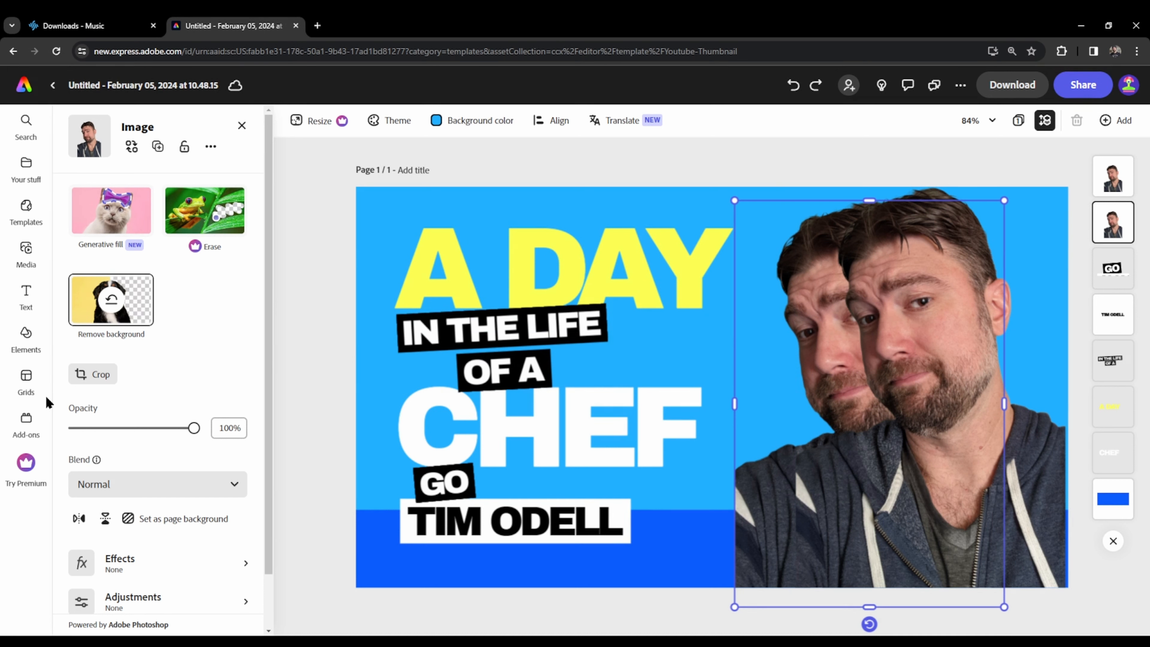
pyautogui.scroll(-2, 199, 344)
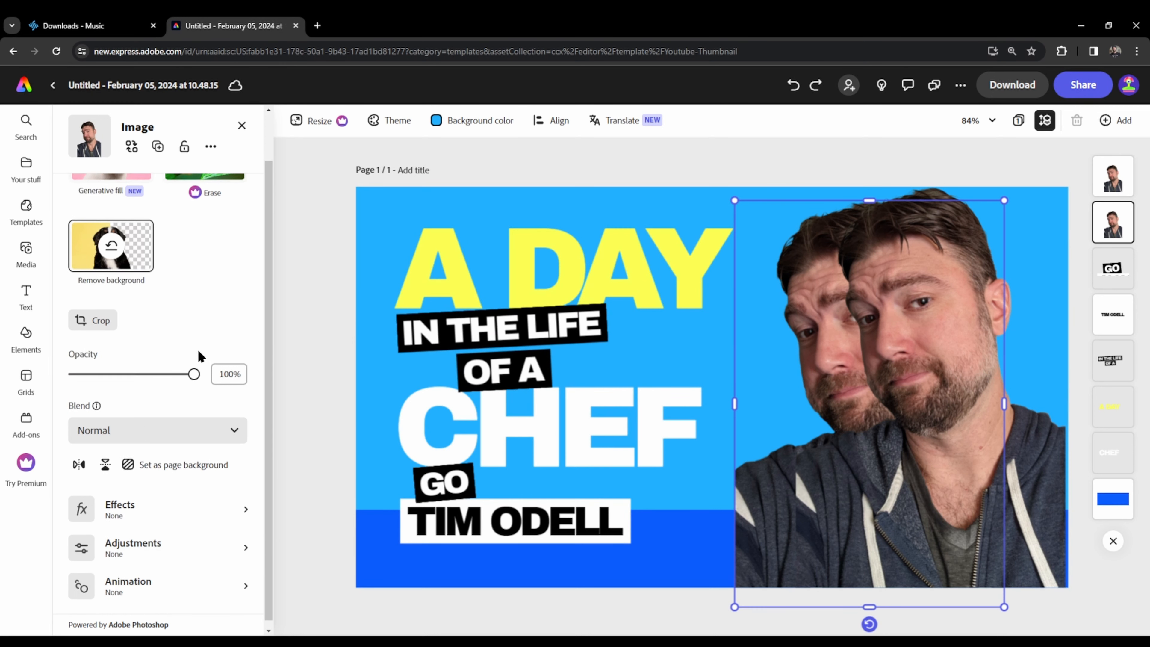
pyautogui.click(167, 421)
pyautogui.click(167, 420)
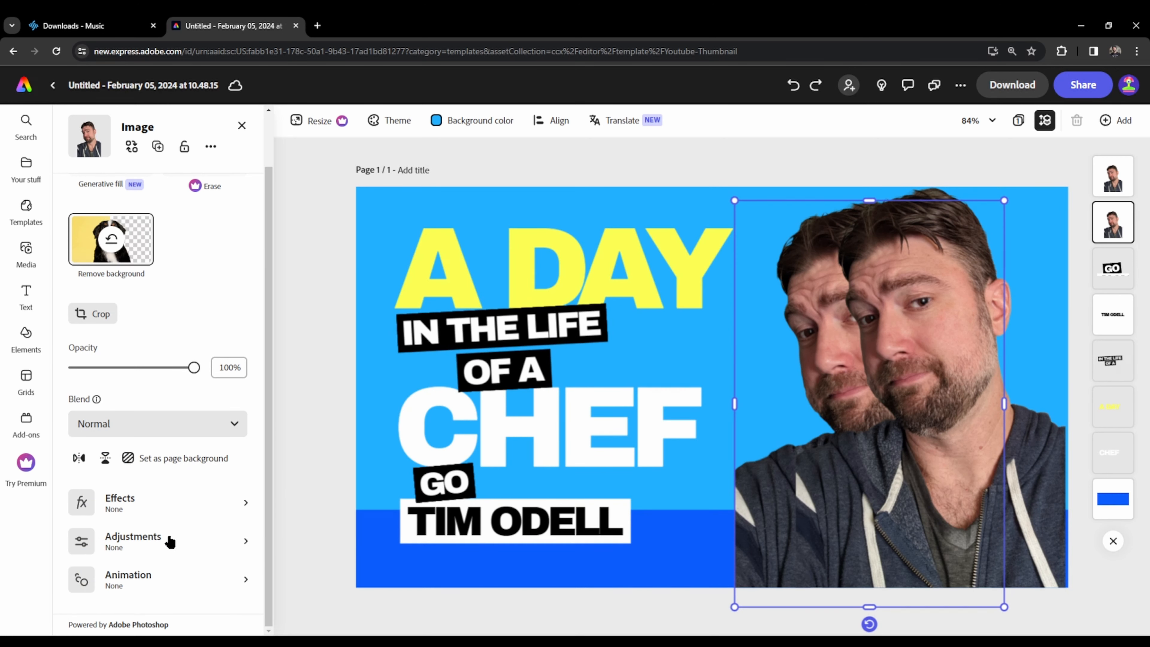
pyautogui.click(163, 500)
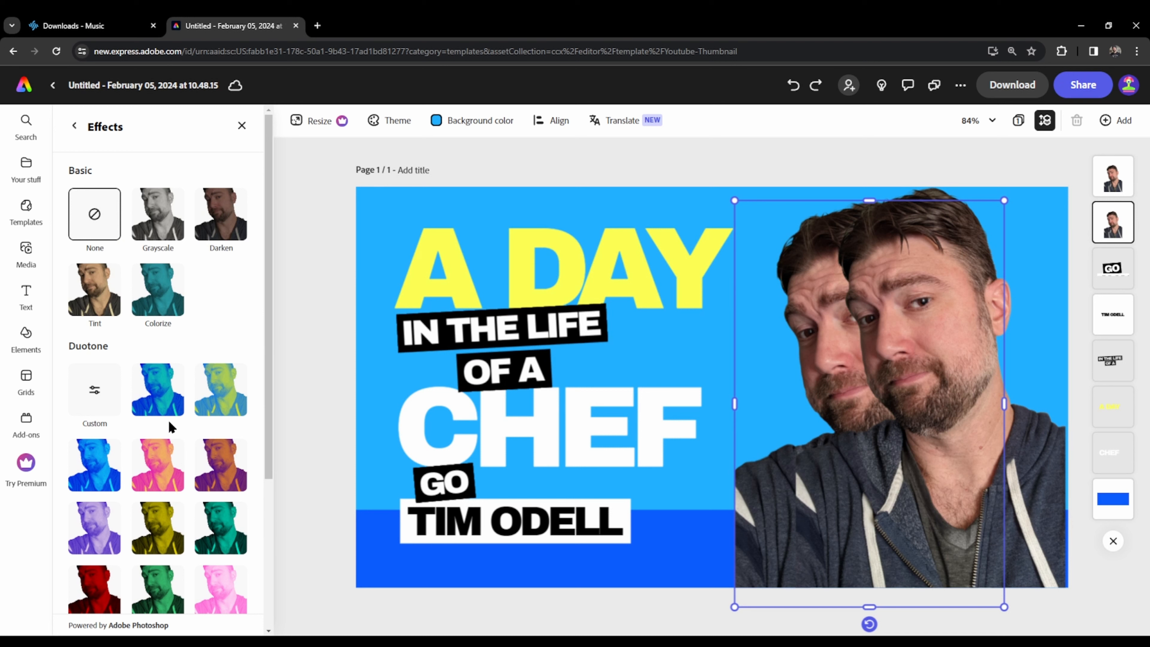
pyautogui.click(155, 308)
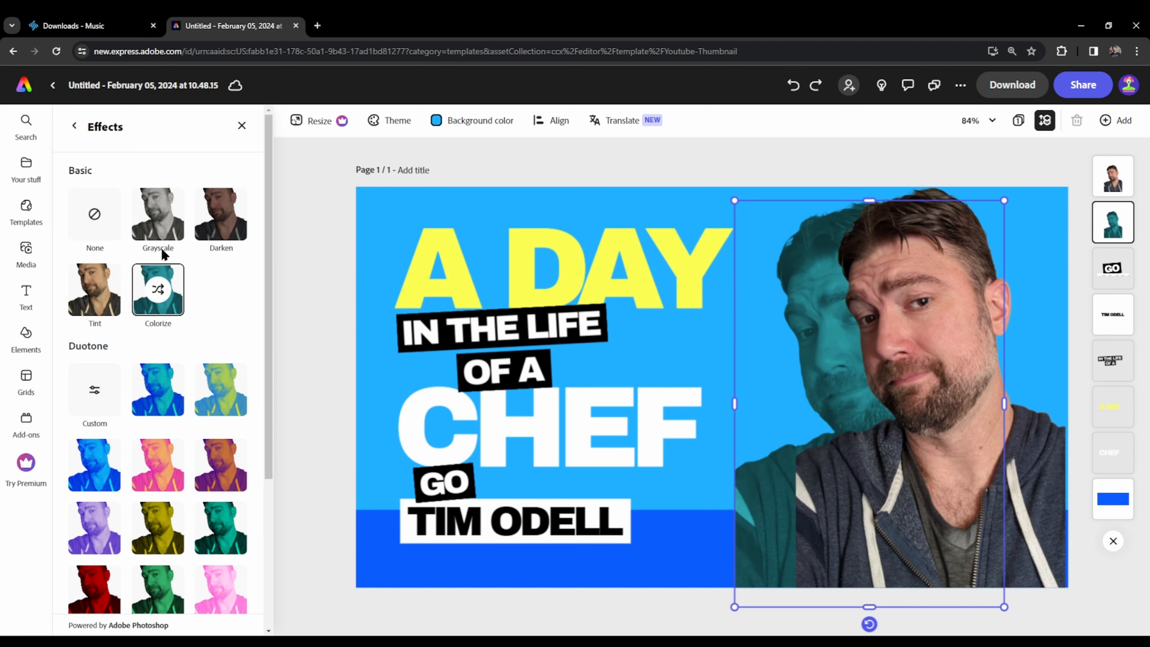
pyautogui.click(165, 409)
pyautogui.scroll(-4, 166, 500)
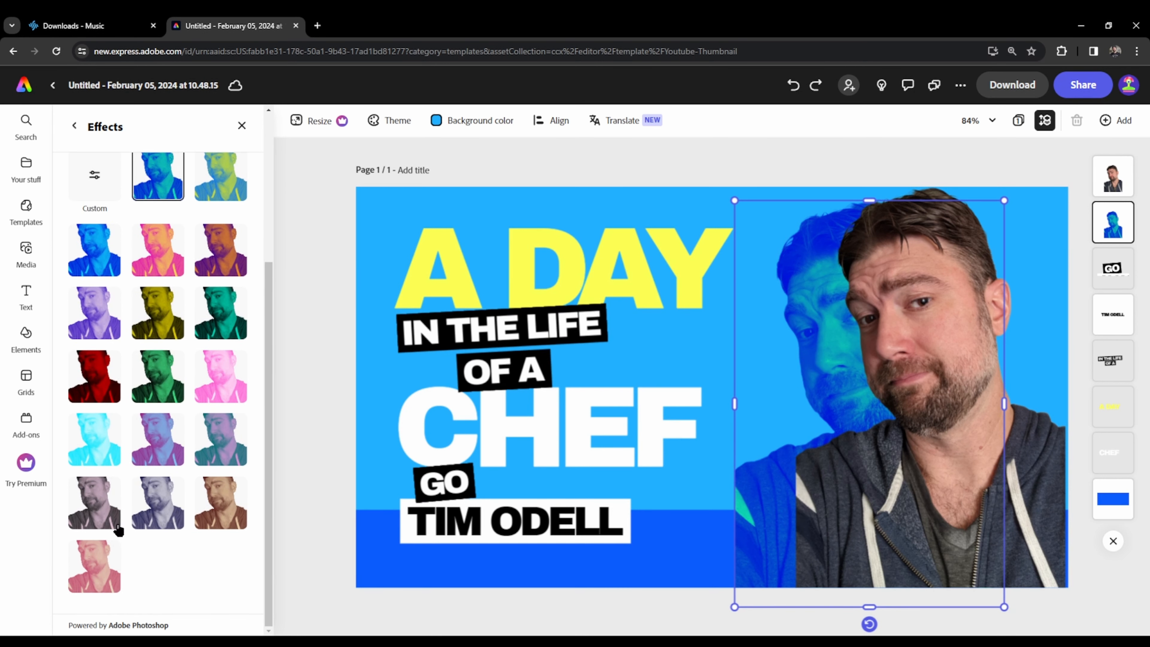
pyautogui.scroll(4, 120, 527)
pyautogui.click(74, 126)
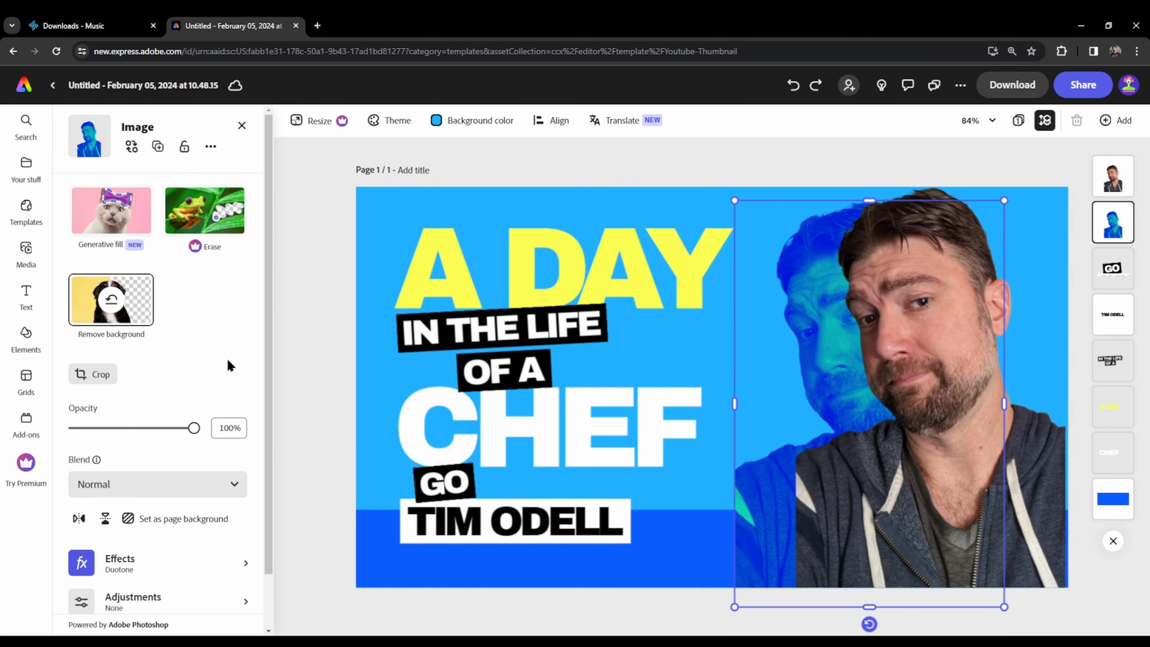
# - Set the rear portrait's contrast to 100 and its brightness, highlights and shadows to -100
pyautogui.scroll(-1, 156, 521)
pyautogui.click(156, 542)
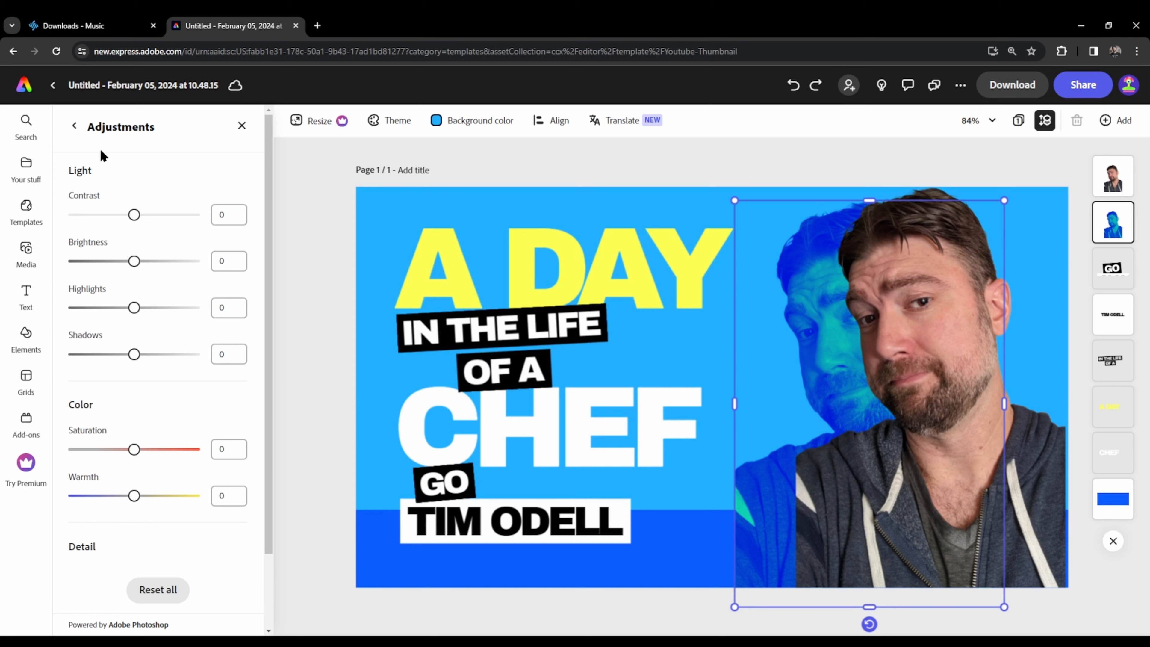
pyautogui.moveTo(136, 263); pyautogui.dragTo(2, 267)
pyautogui.moveTo(126, 223); pyautogui.dragTo(280, 223)
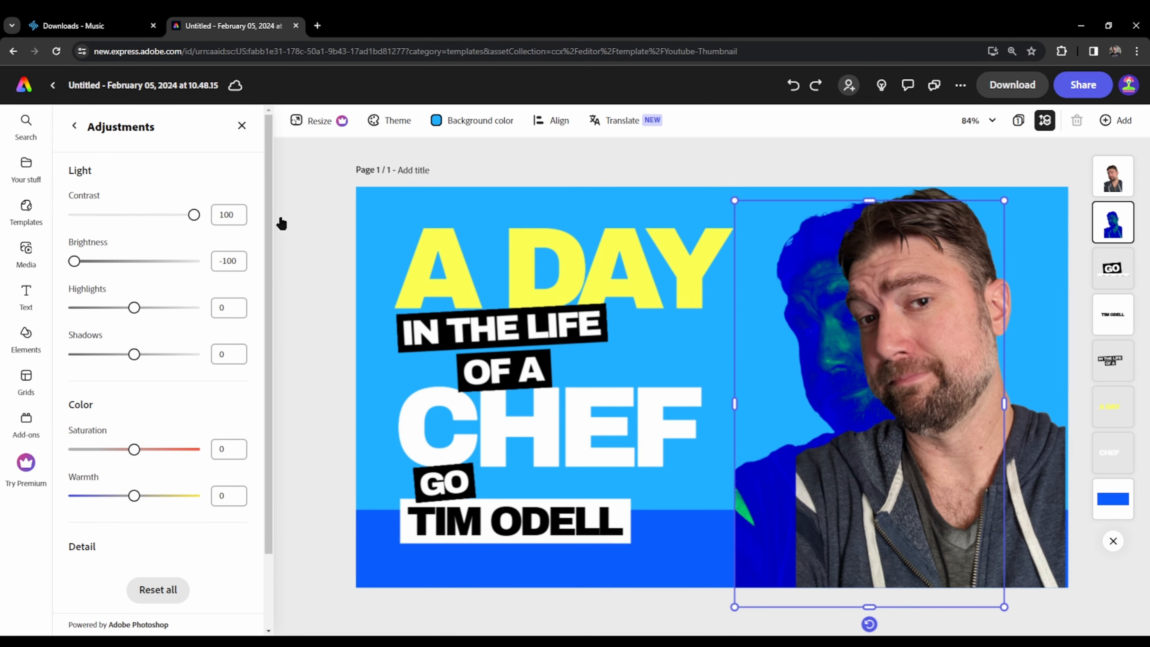
pyautogui.moveTo(134, 354); pyautogui.dragTo(66, 355)
pyautogui.moveTo(142, 317); pyautogui.dragTo(59, 320)
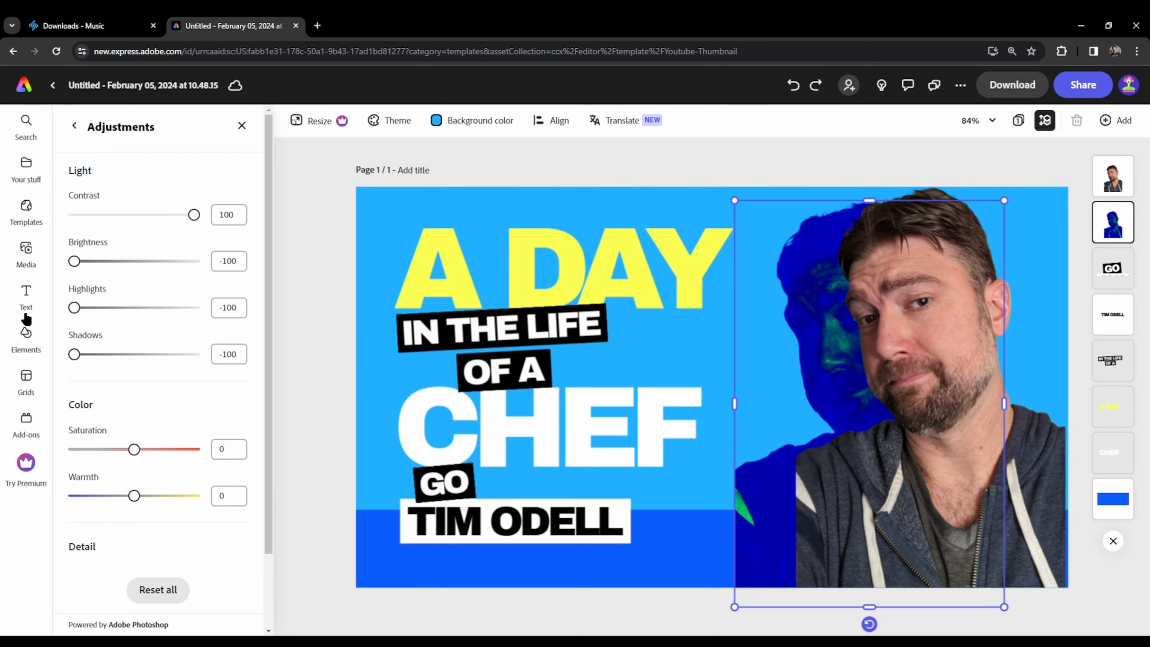
# - Set the rear portrait's saturation to 100 and its warmth to -19
pyautogui.scroll(-2, 190, 428)
pyautogui.moveTo(134, 362); pyautogui.dragTo(252, 371)
pyautogui.moveTo(139, 416)
pyautogui.mouseDown()
pyautogui.moveTo(79, 416)
pyautogui.moveTo(134, 420)
pyautogui.mouseUp()
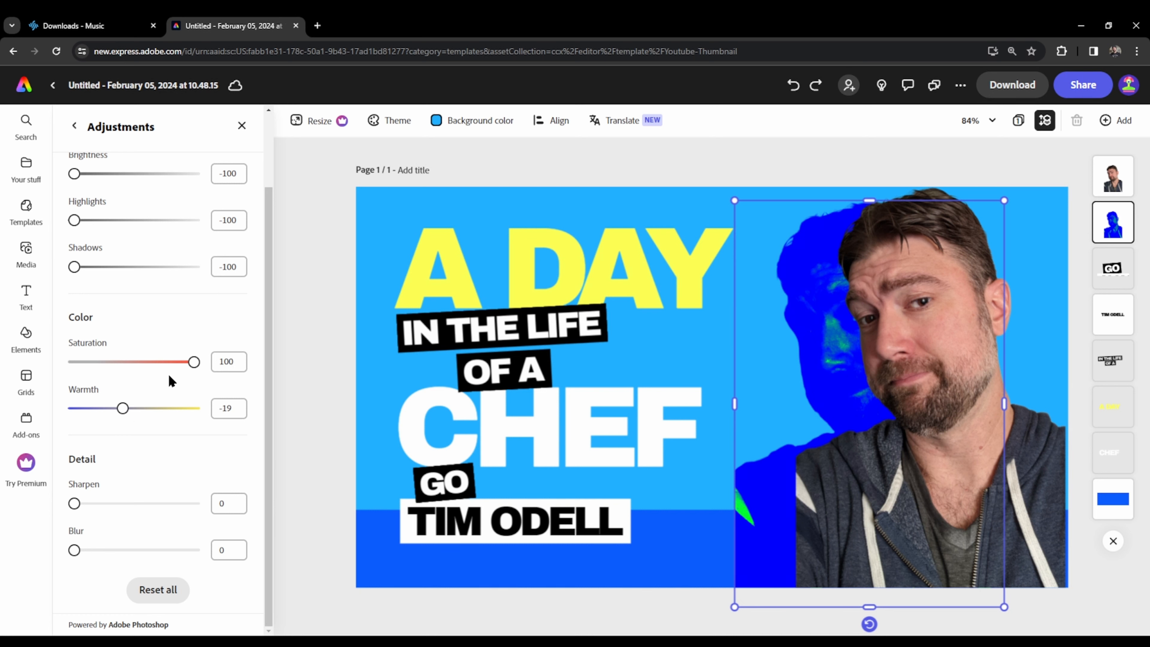
# - Set the rear portrait's blur to 79 and apply the red Duotone preset to it
pyautogui.moveTo(81, 553); pyautogui.dragTo(172, 549)
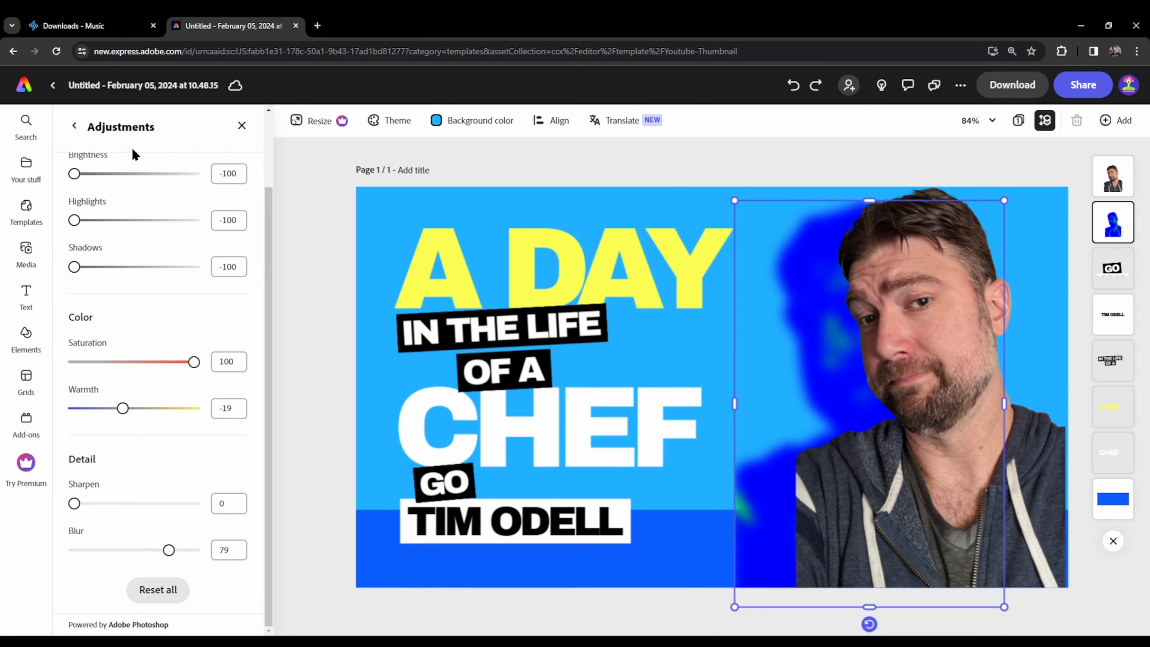
pyautogui.click(74, 125)
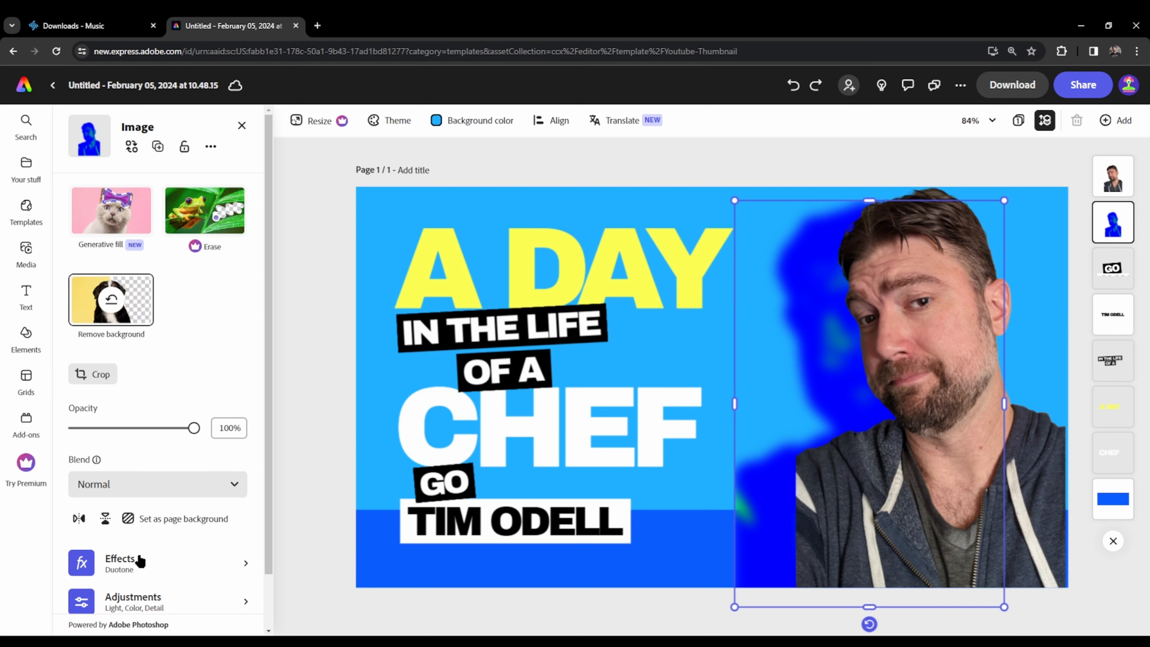
pyautogui.click(156, 566)
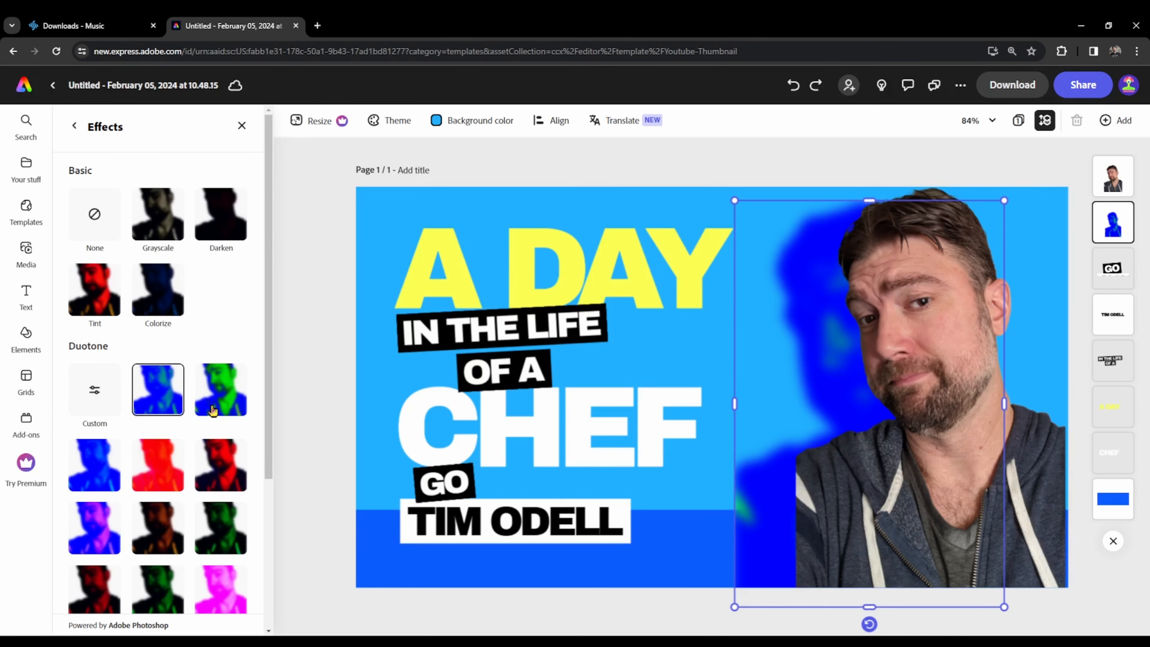
pyautogui.click(167, 463)
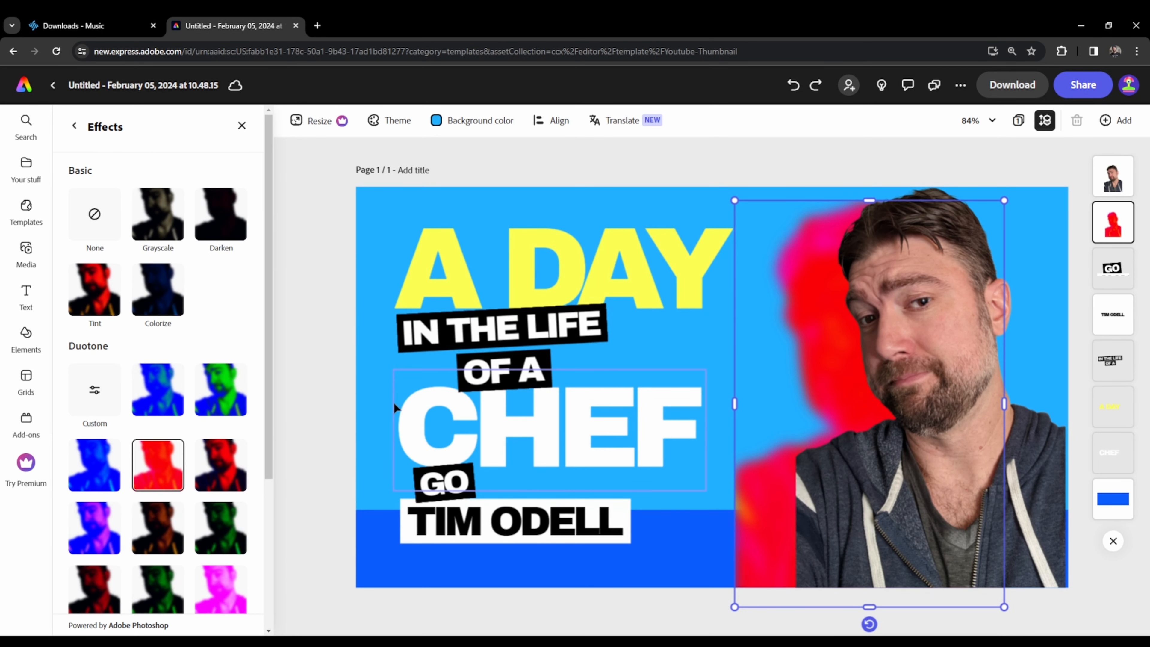
# - Shift the front portrait left over its red copy and change the page background to magenta #D826E0
pyautogui.click(906, 482)
pyautogui.moveTo(905, 480); pyautogui.dragTo(886, 495)
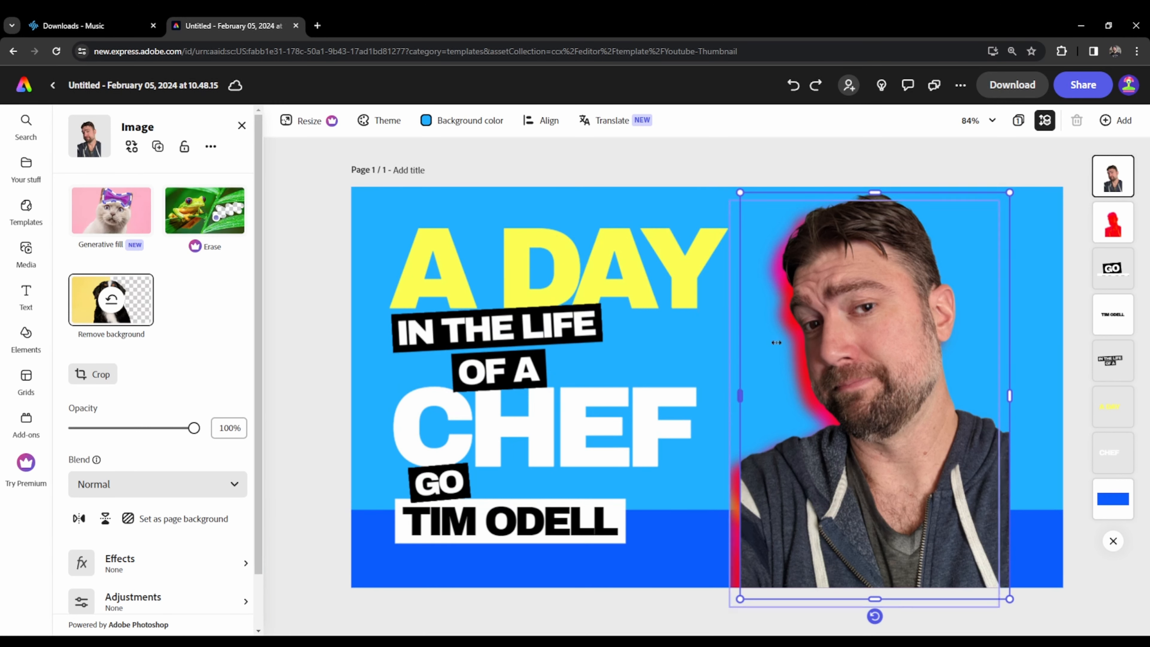
pyautogui.click(442, 121)
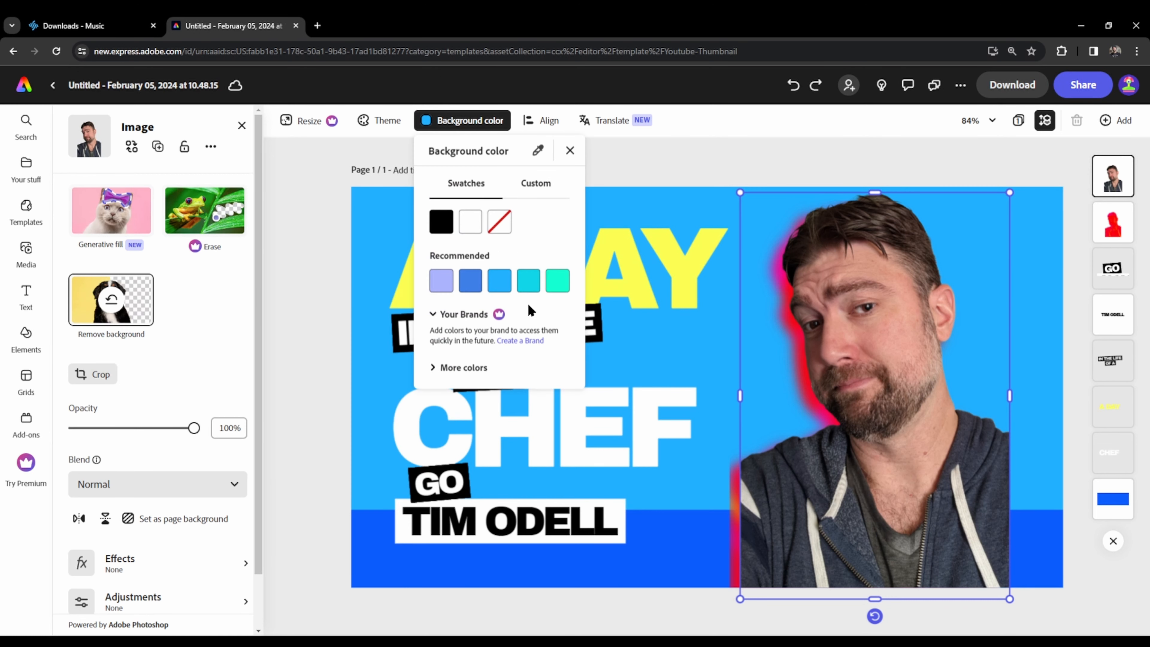
pyautogui.click(539, 183)
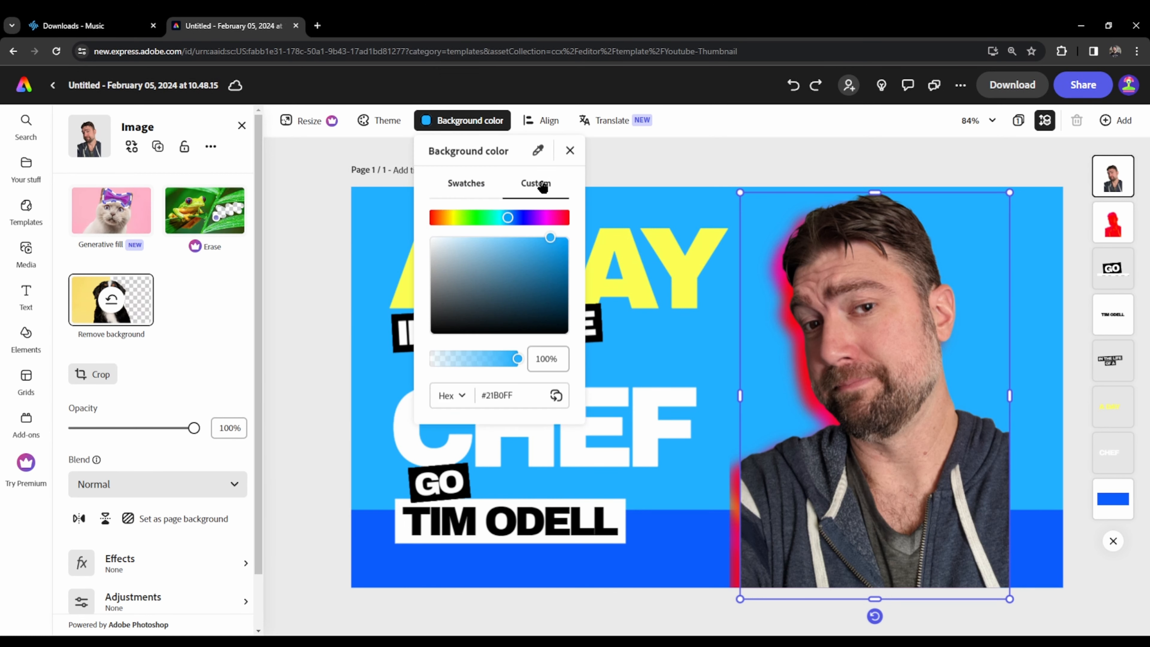
pyautogui.moveTo(487, 259); pyautogui.dragTo(469, 255)
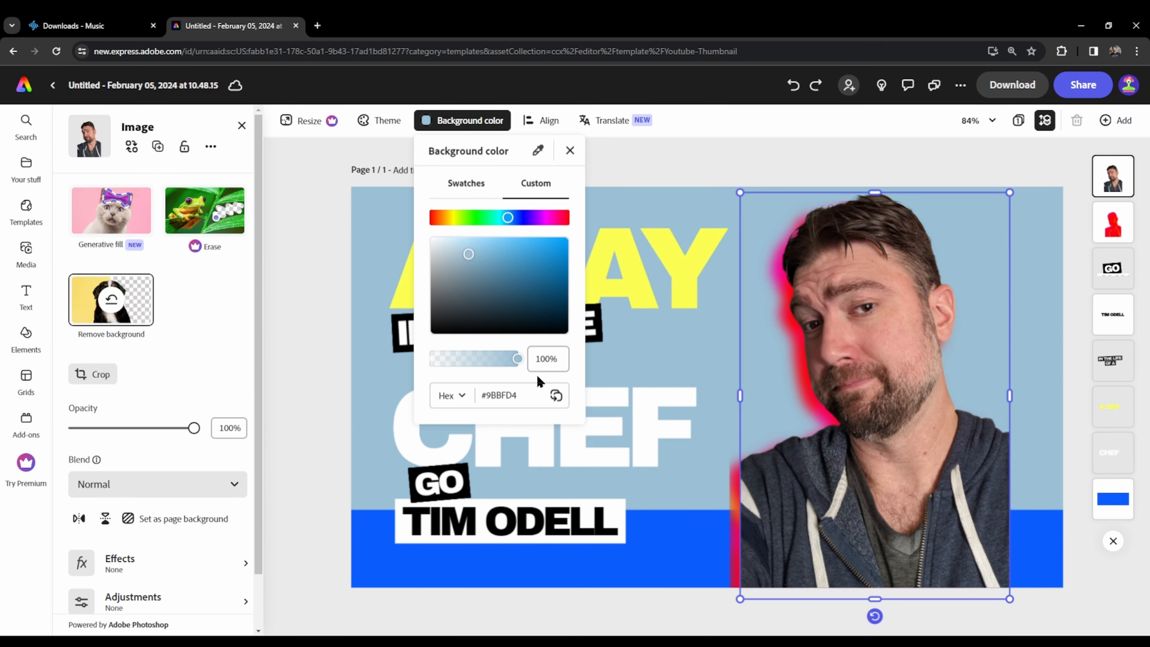
pyautogui.moveTo(538, 218); pyautogui.dragTo(547, 249)
pyautogui.click(570, 150)
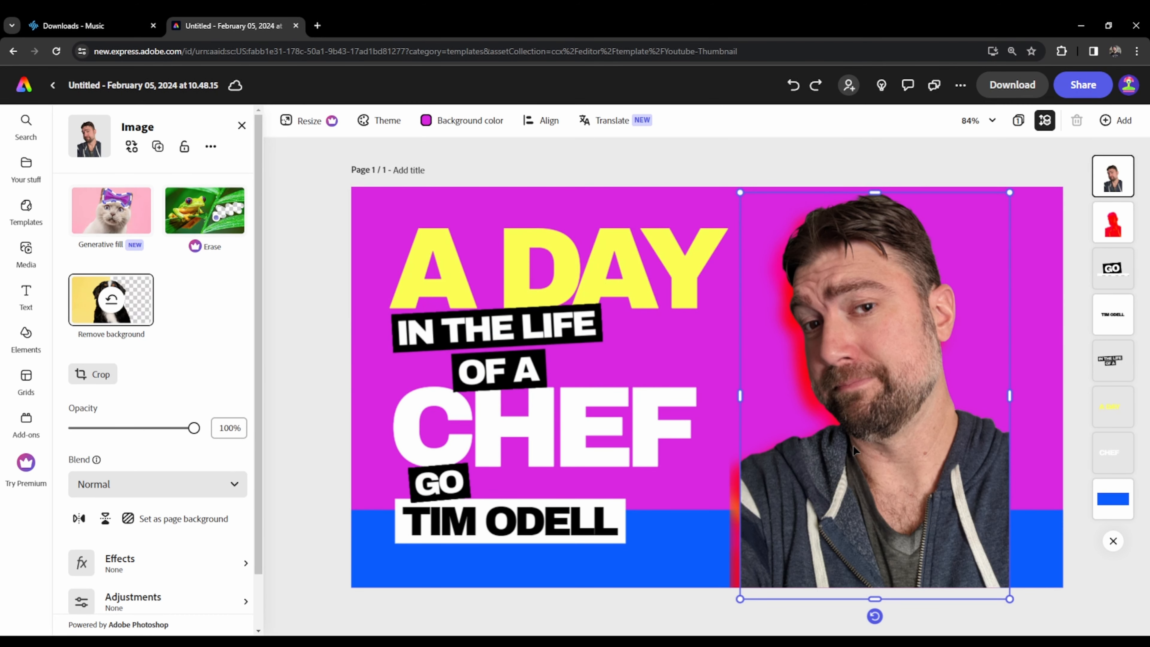
# - Delete both portraits, all the text blocks and the blue rectangle from the page
pyautogui.press('Delete')
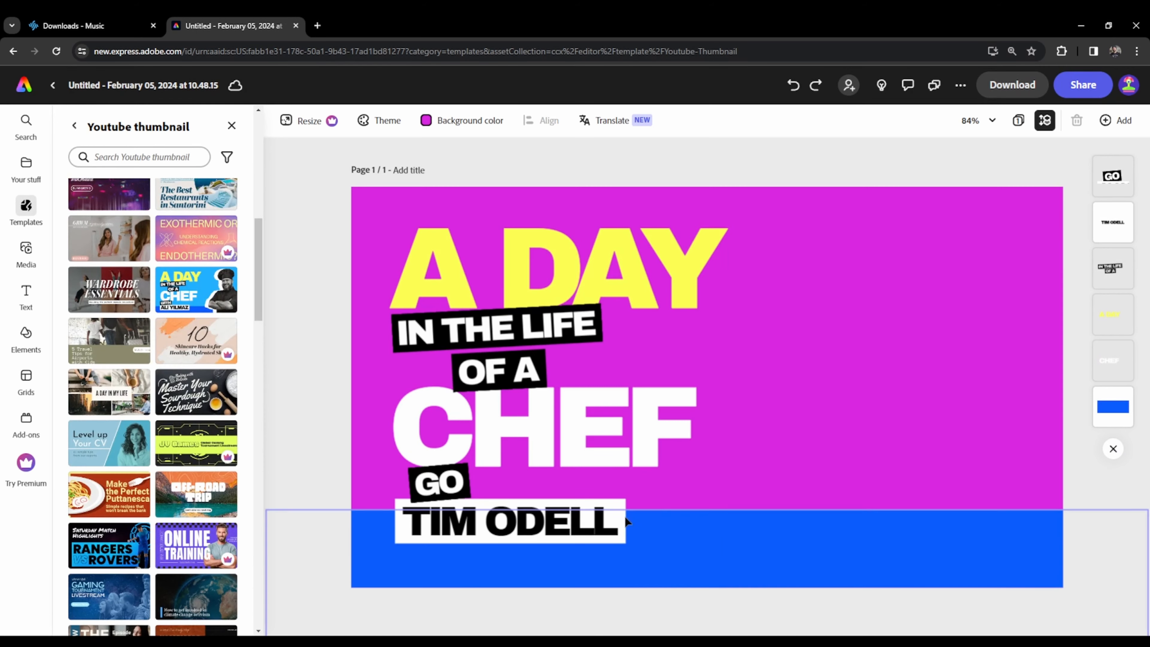
pyautogui.click(534, 512)
pyautogui.press('Delete')
pyautogui.click(494, 440)
pyautogui.press('Delete')
pyautogui.click(434, 488)
pyautogui.press('Delete')
pyautogui.click(496, 340)
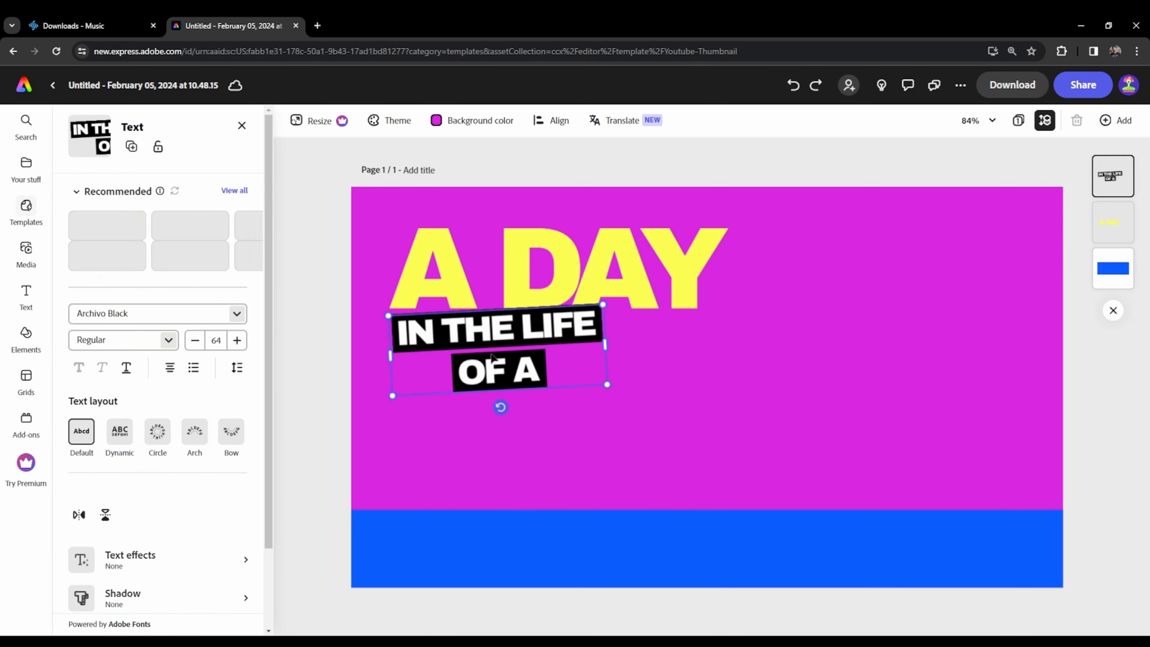
pyautogui.press('Delete')
pyautogui.click(493, 585)
pyautogui.press('Delete')
pyautogui.click(504, 278)
pyautogui.press('Delete')
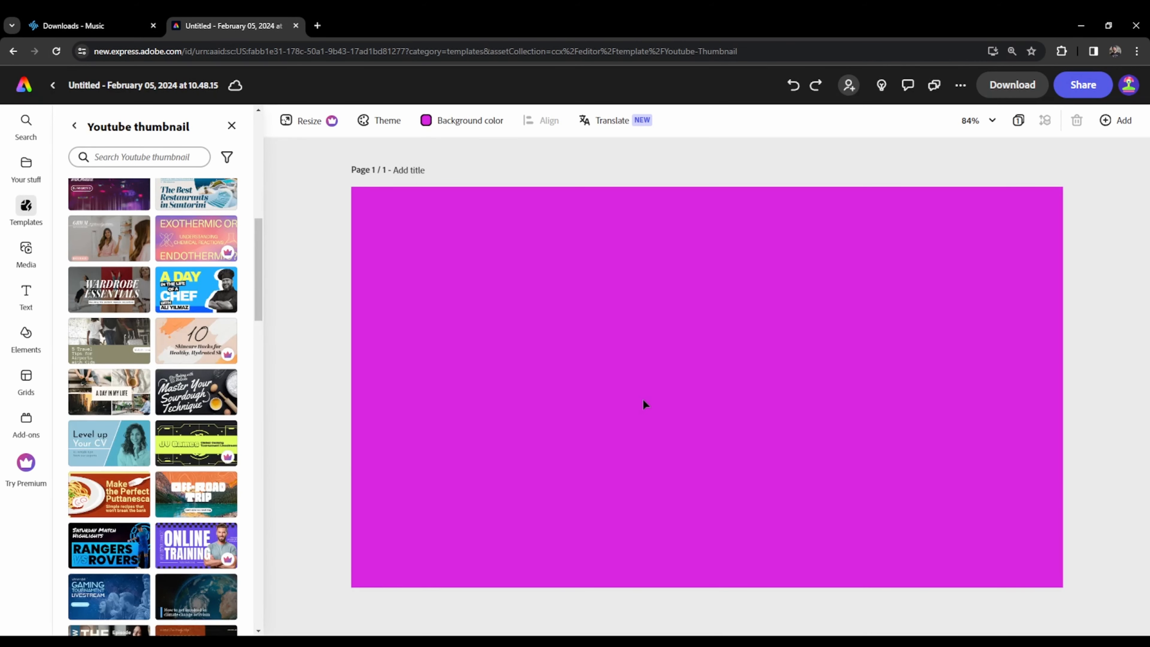
# - Set the empty page's background color to white
pyautogui.click(441, 120)
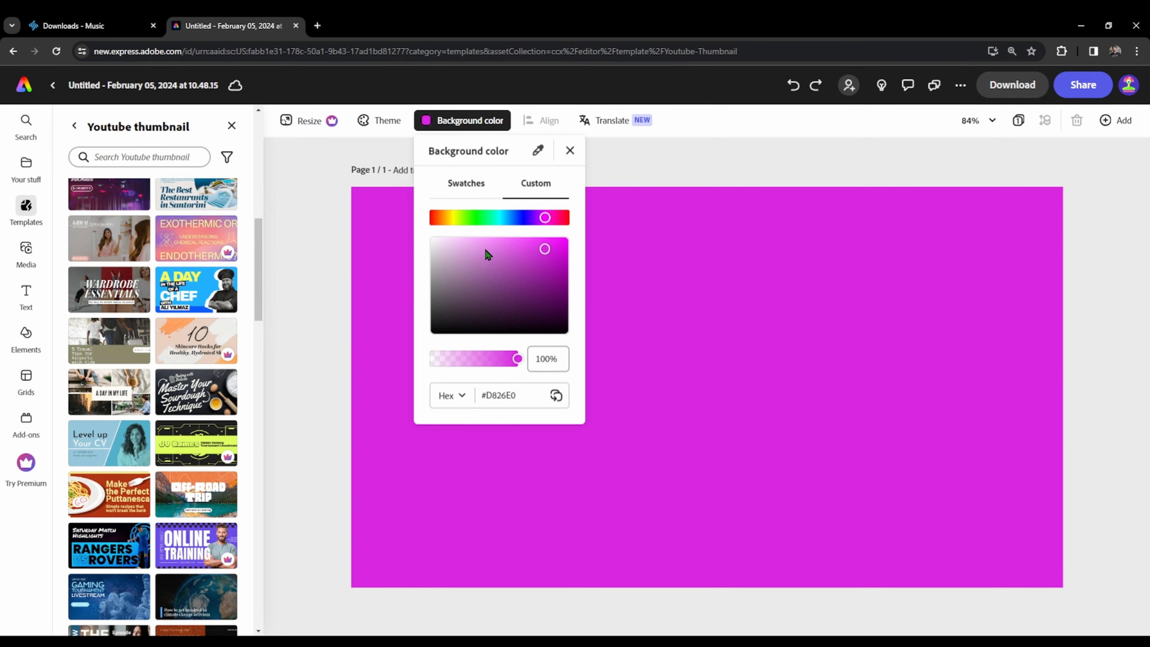
pyautogui.moveTo(487, 255); pyautogui.dragTo(416, 231)
pyautogui.click(634, 307)
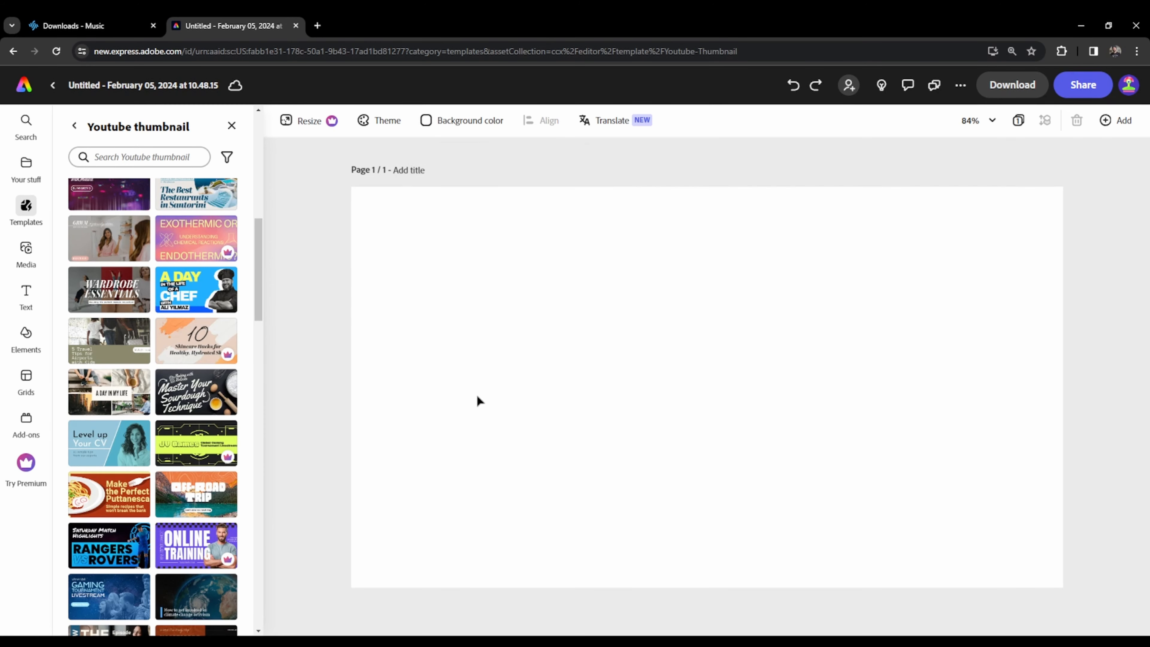
# - Browse the stock photo categories and the previous photo searches
pyautogui.click(28, 256)
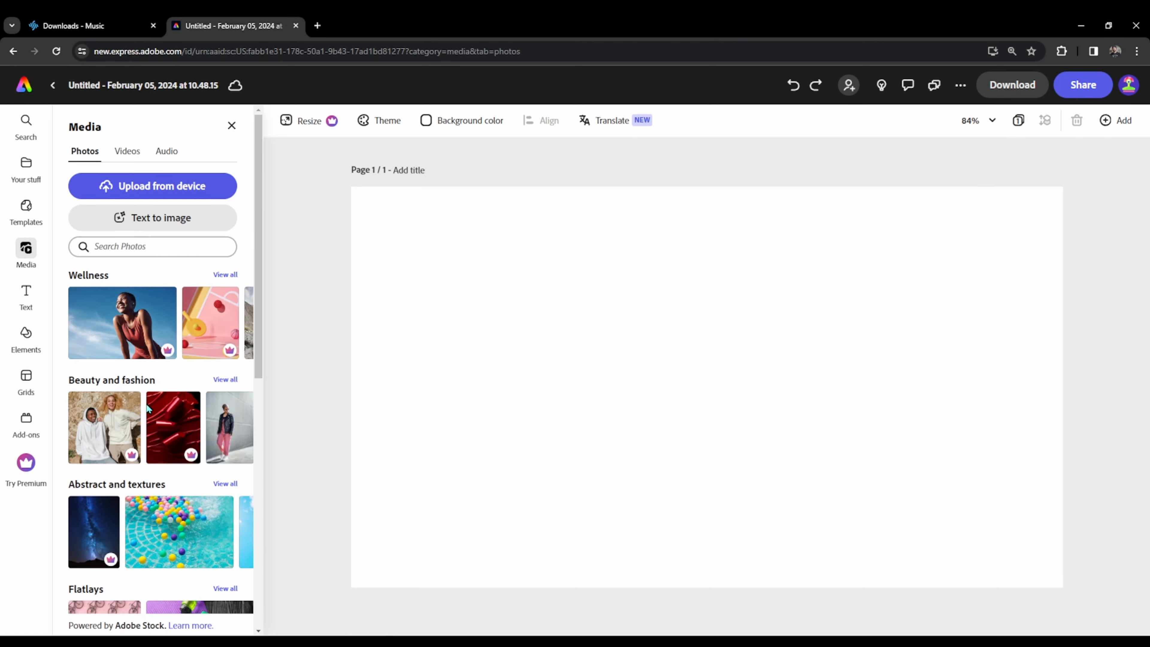
pyautogui.scroll(-10, 194, 453)
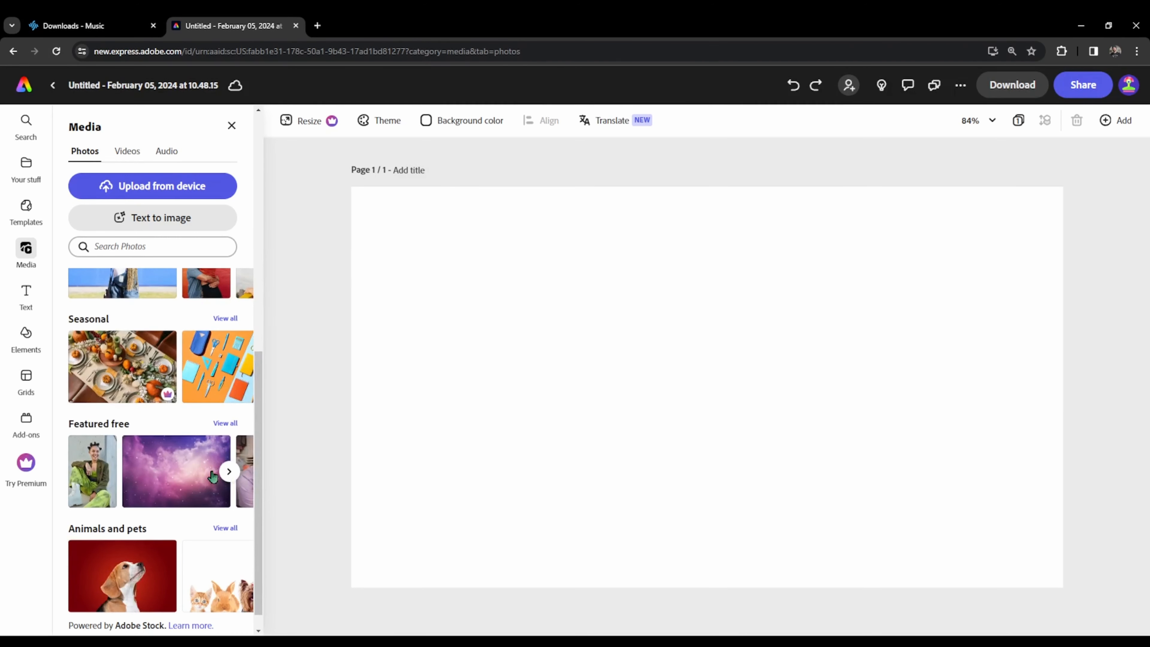
pyautogui.scroll(4, 125, 298)
pyautogui.click(144, 249)
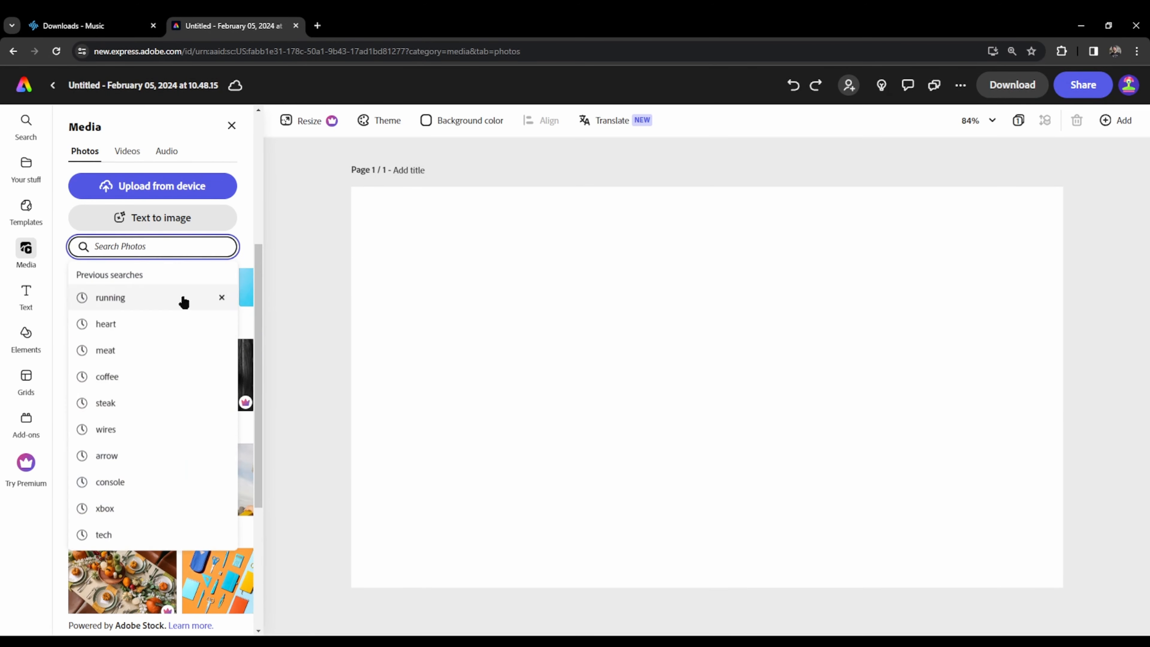
pyautogui.click(435, 499)
pyautogui.scroll(1, 186, 485)
pyautogui.scroll(4, 202, 484)
pyautogui.scroll(-10, 263, 465)
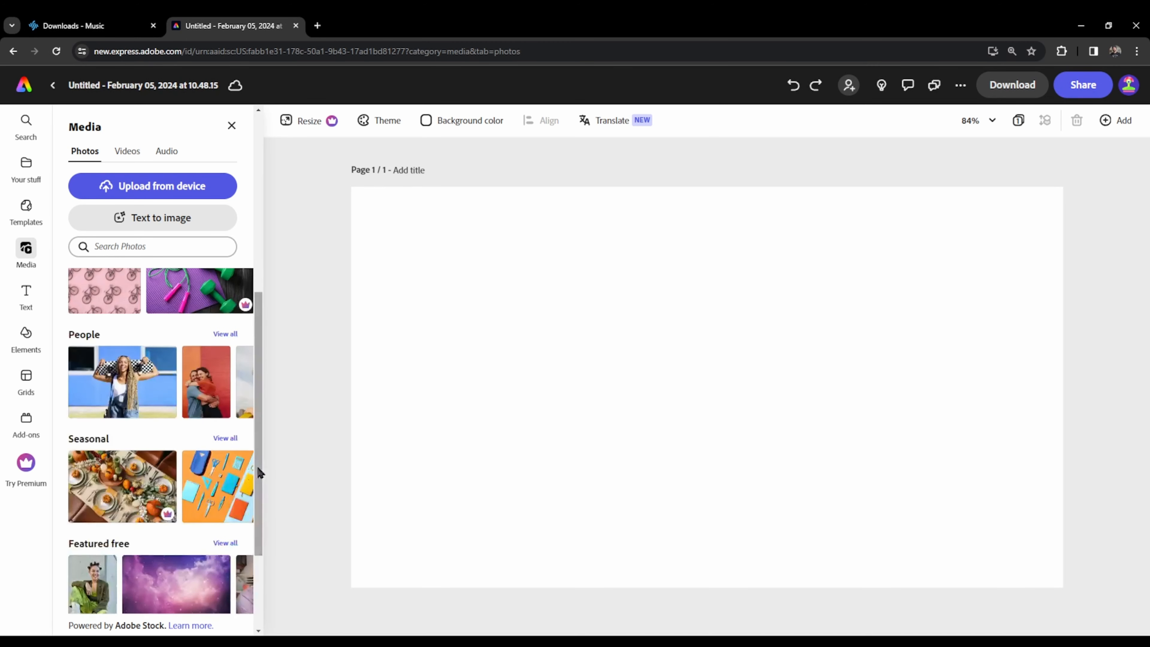
pyautogui.scroll(10, 139, 372)
# - Search the stock photos for "doughnuts", add the pile of assorted doughnuts on white, and remove its background
pyautogui.click(136, 247)
pyautogui.write('doughnuts')
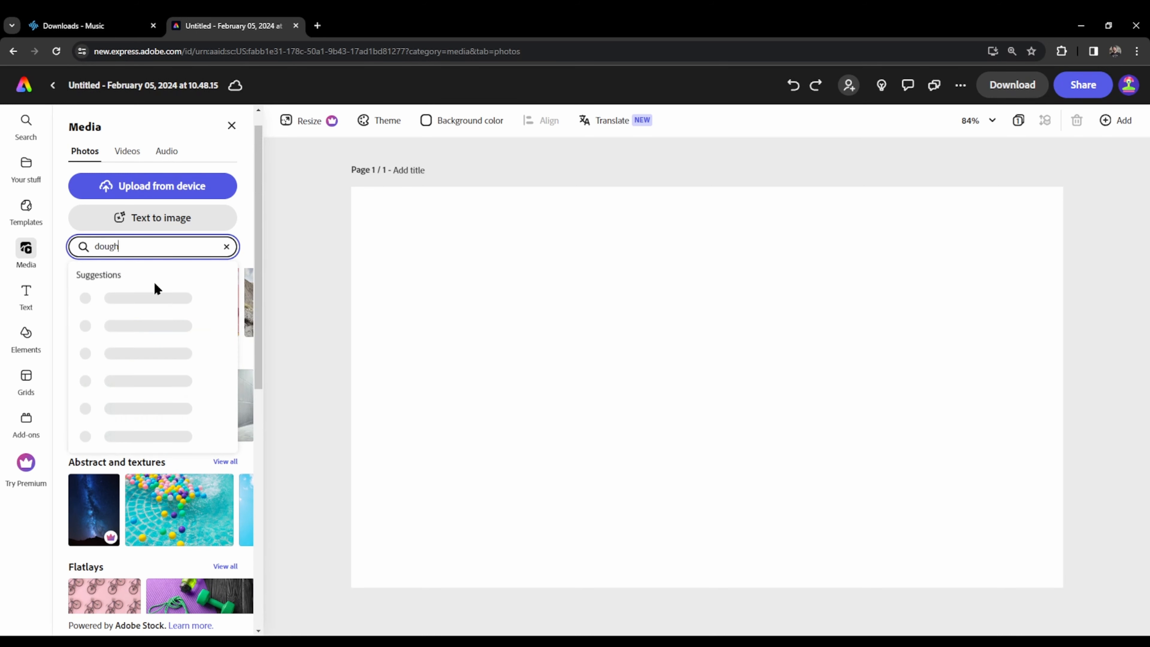
pyautogui.press('Return')
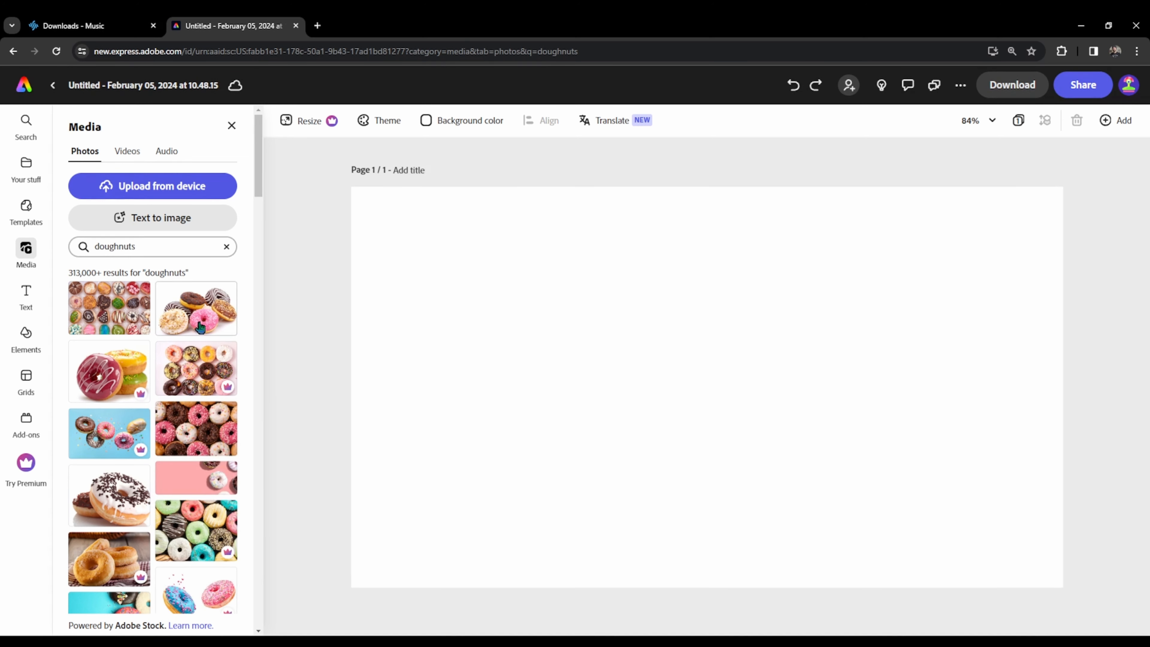
pyautogui.click(196, 308)
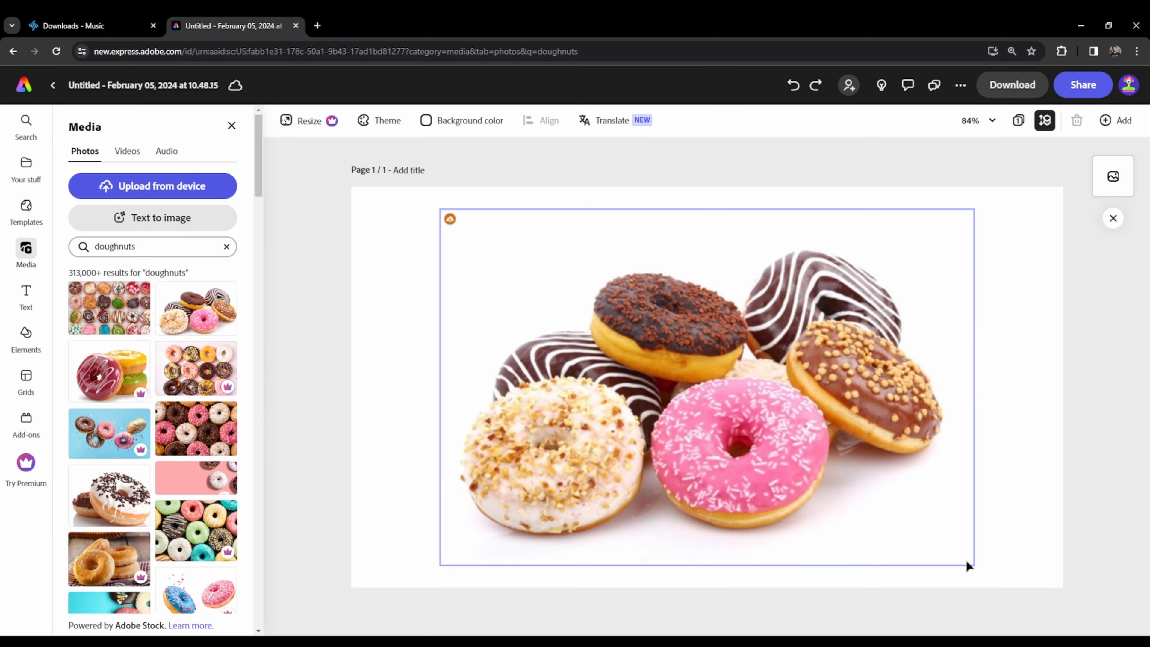
pyautogui.click(751, 447)
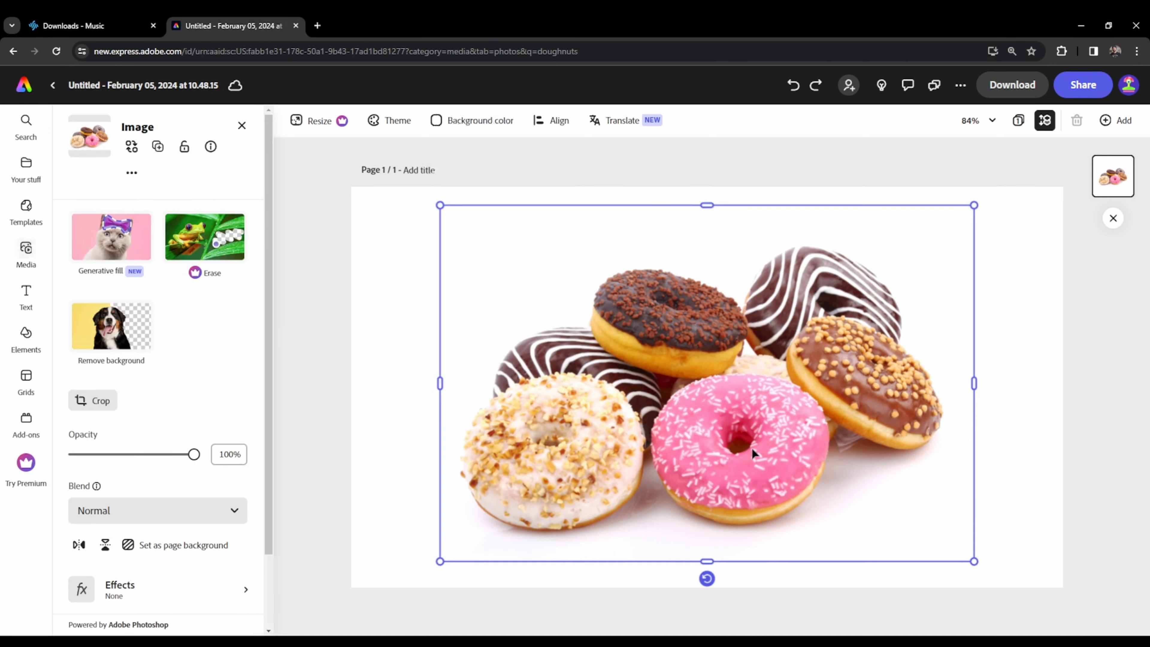
pyautogui.click(118, 334)
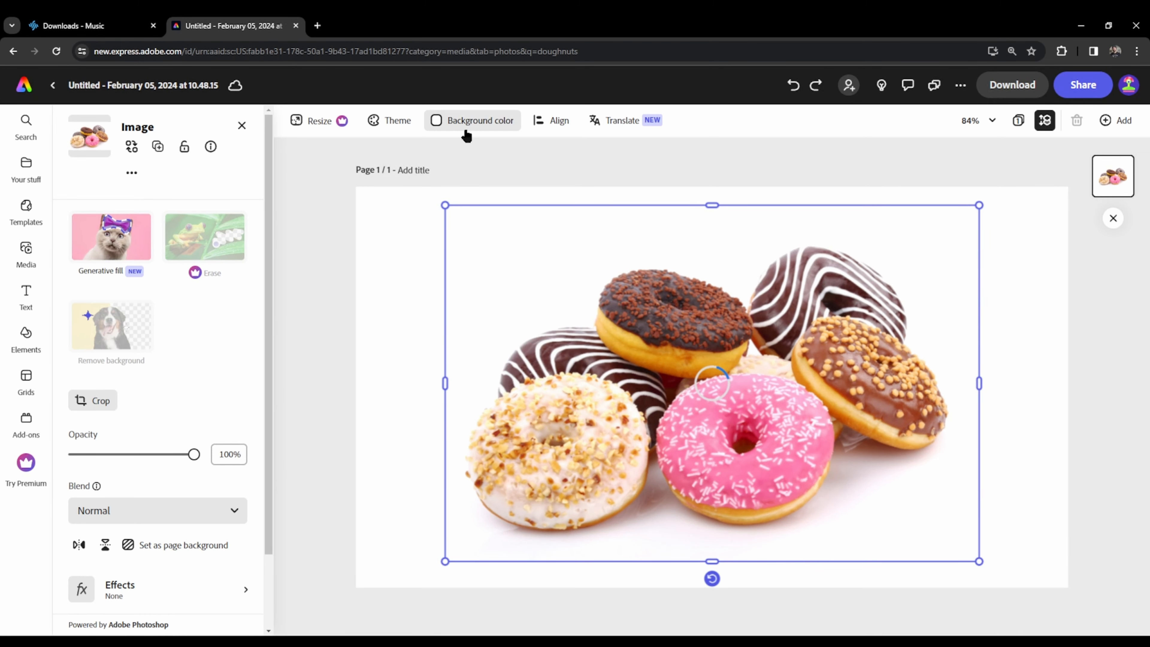
# - Change the page background to a custom muted teal
pyautogui.click(461, 121)
pyautogui.moveTo(520, 218); pyautogui.dragTo(510, 218)
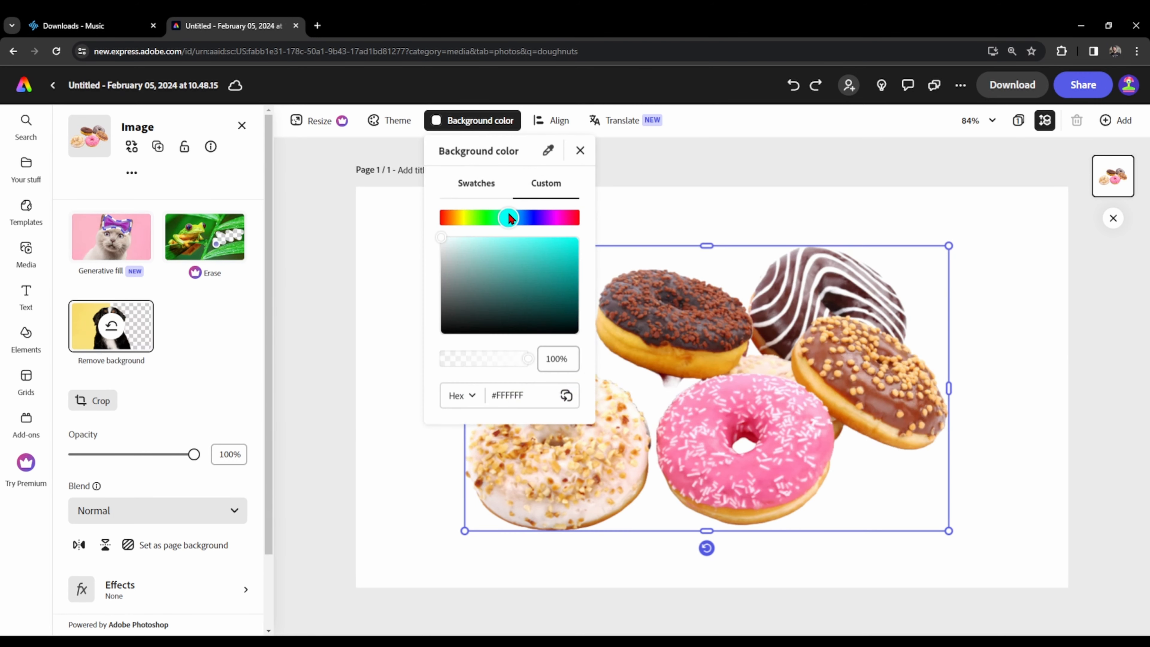
pyautogui.click(422, 370)
pyautogui.click(449, 221)
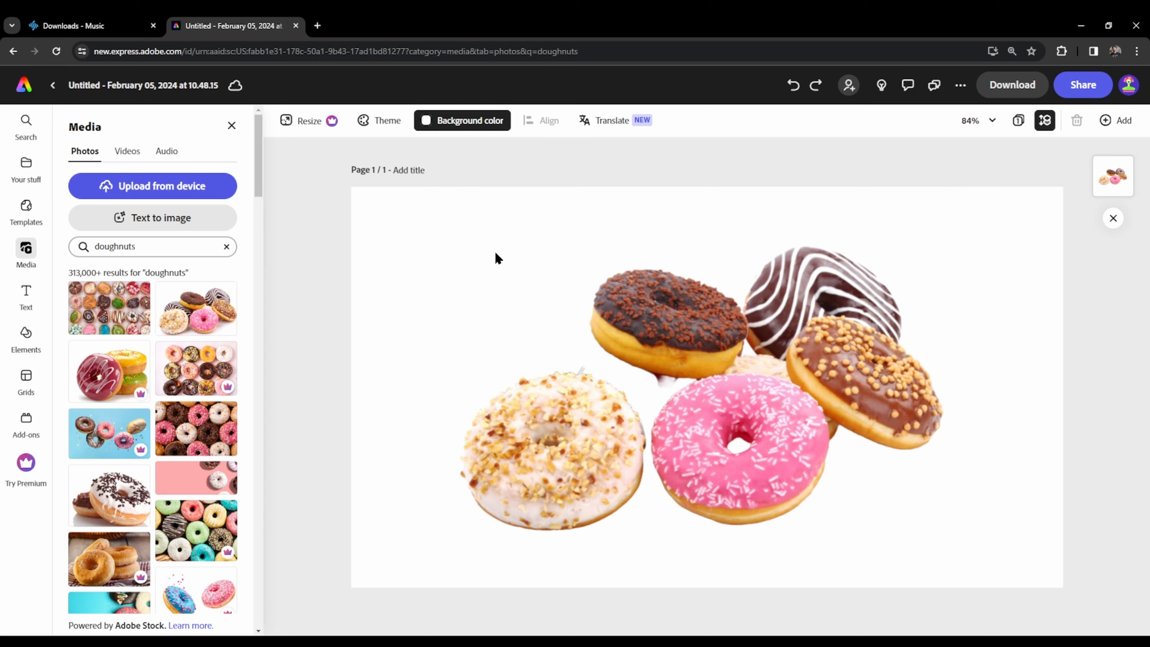
pyautogui.moveTo(494, 259)
pyautogui.mouseDown()
pyautogui.moveTo(490, 272)
pyautogui.moveTo(497, 261)
pyautogui.mouseUp()
pyautogui.click(1008, 530)
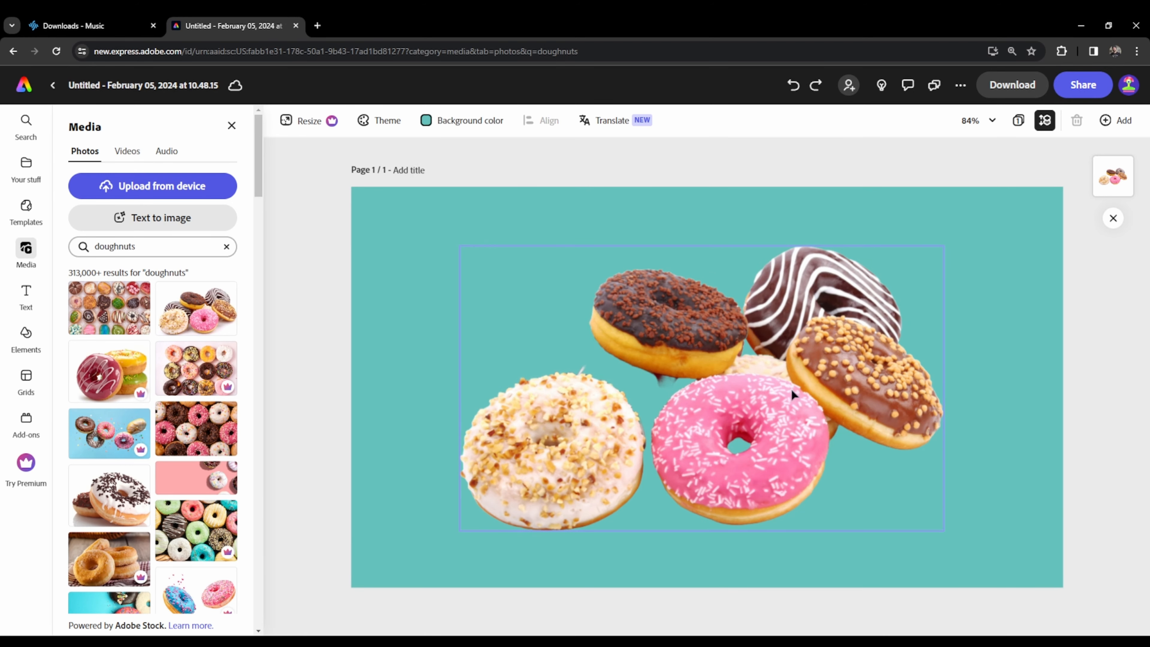
# - Move the doughnut cutout to the page's lower-right corner and shrink it to roughly half the page width
pyautogui.moveTo(753, 422); pyautogui.dragTo(862, 468)
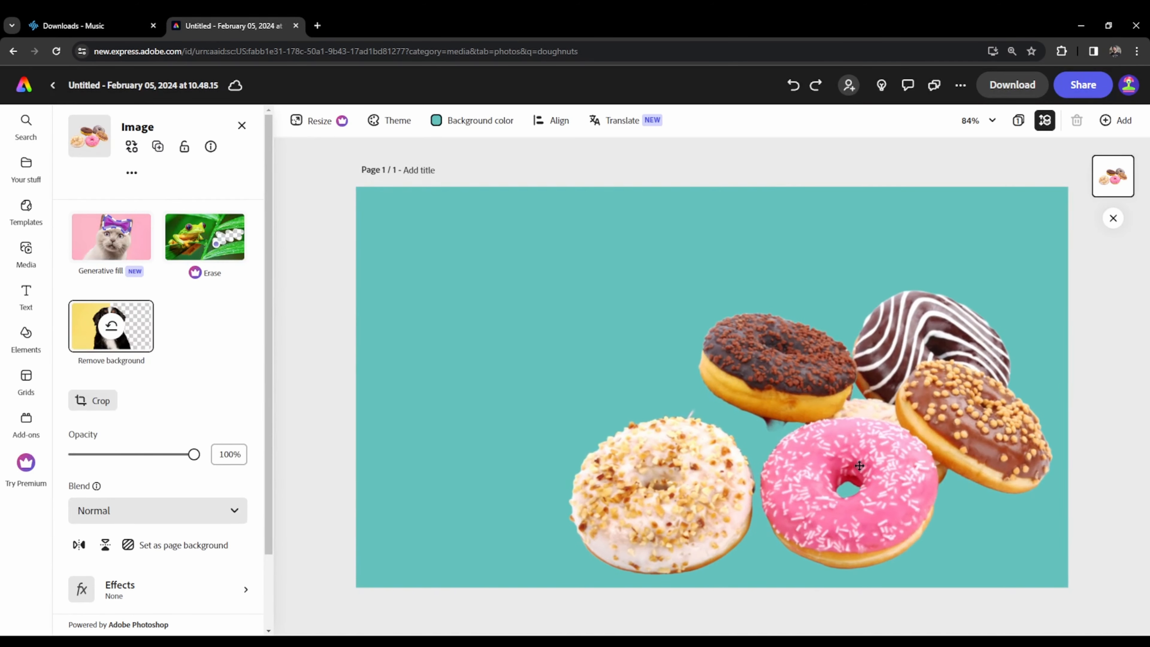
pyautogui.moveTo(569, 289); pyautogui.dragTo(654, 340)
pyautogui.click(545, 411)
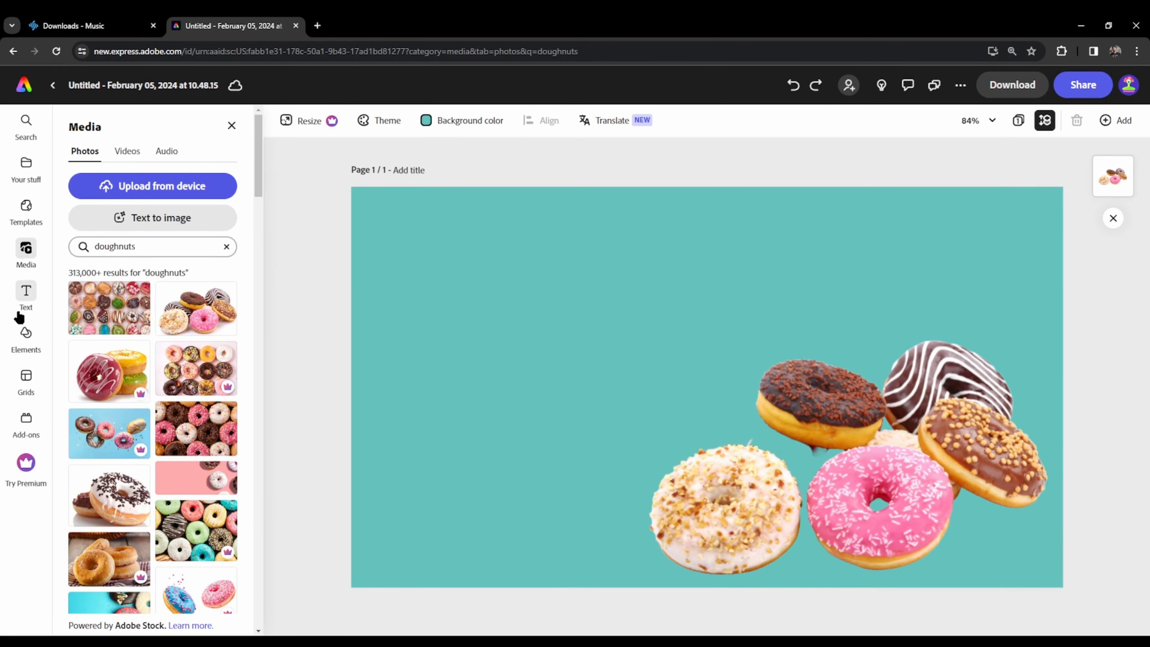
# - Add the grey speckled texture from the Distressed collection of Textures and enlarge it to cover the page at 100% opacity
pyautogui.click(26, 338)
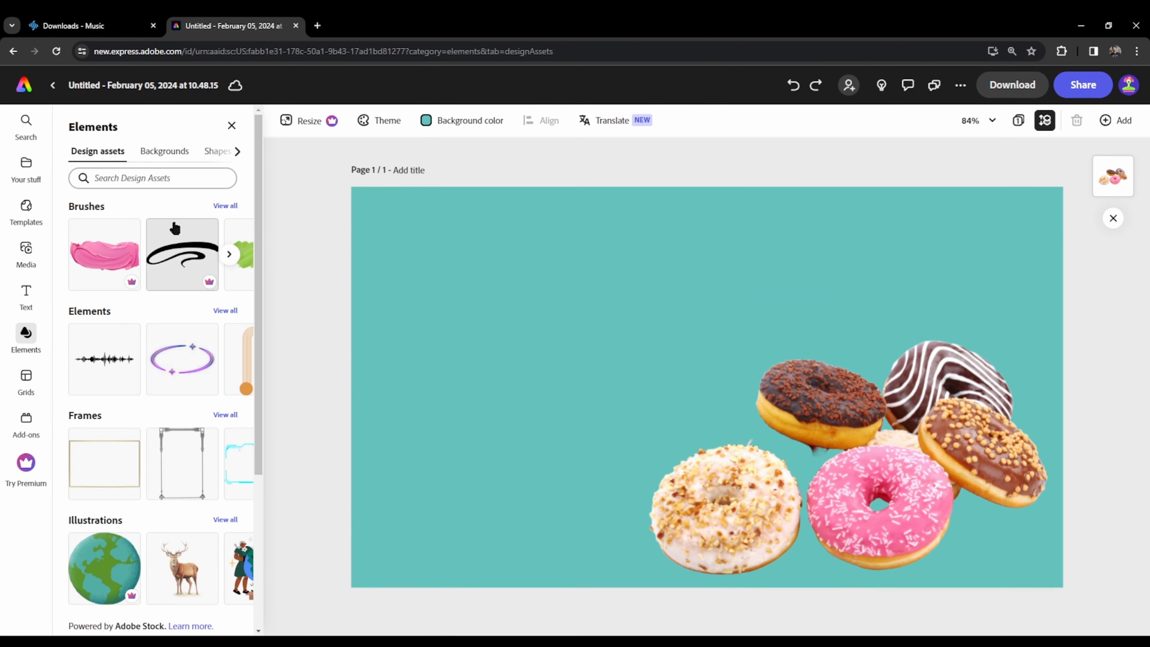
pyautogui.scroll(-4, 149, 407)
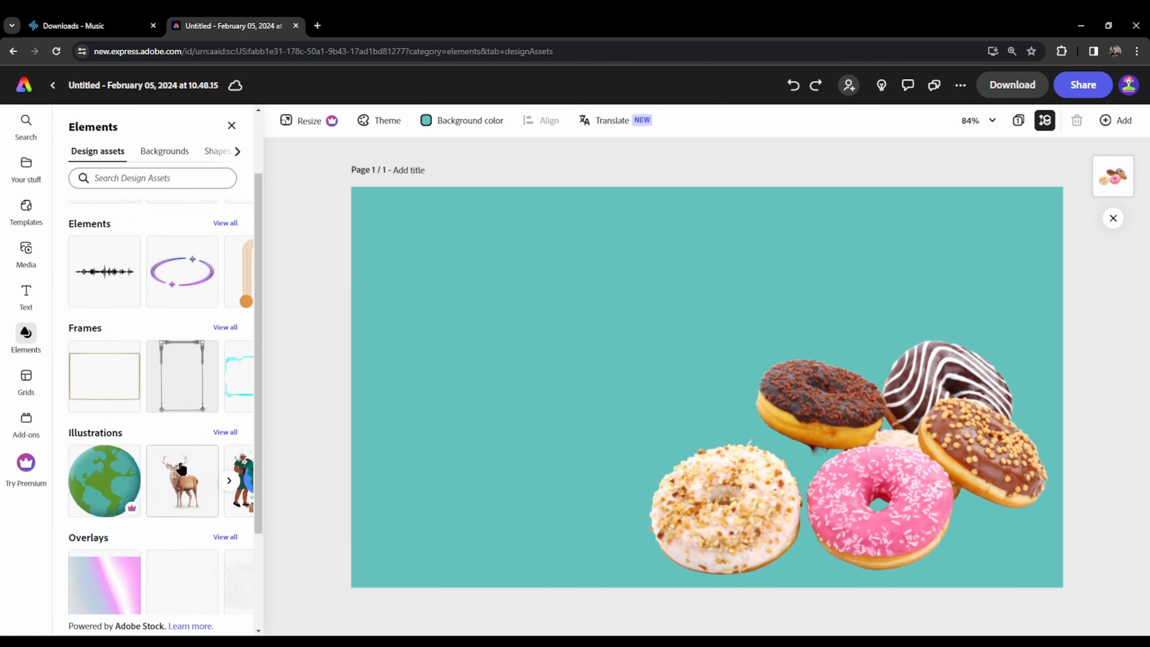
pyautogui.scroll(-1, 195, 398)
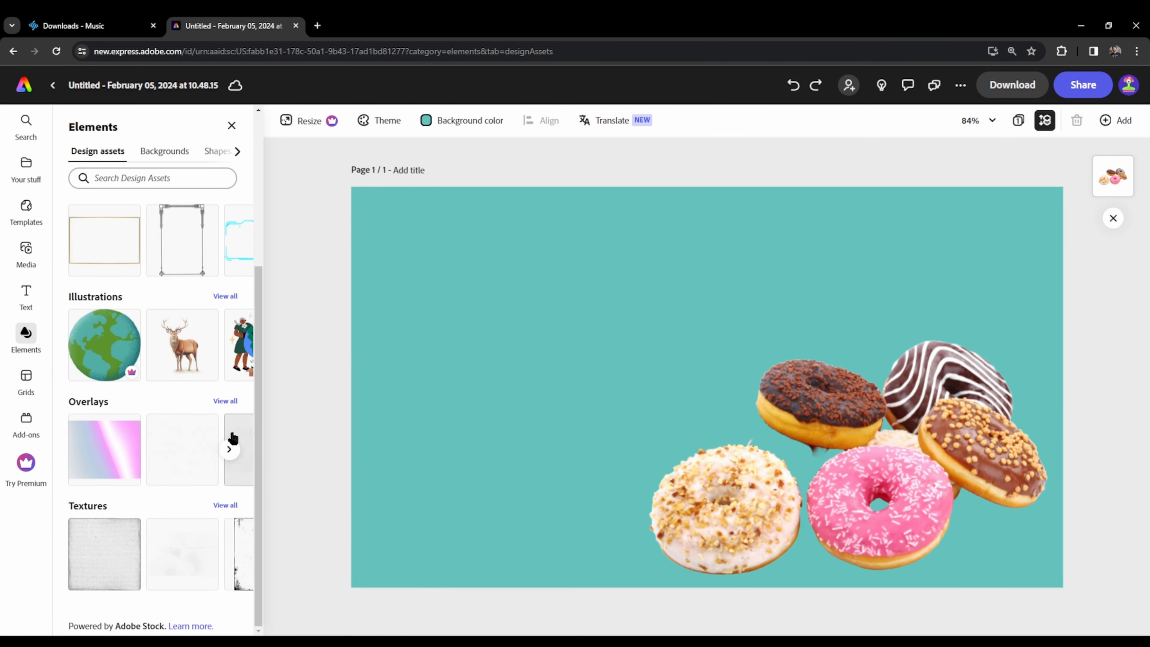
pyautogui.click(226, 505)
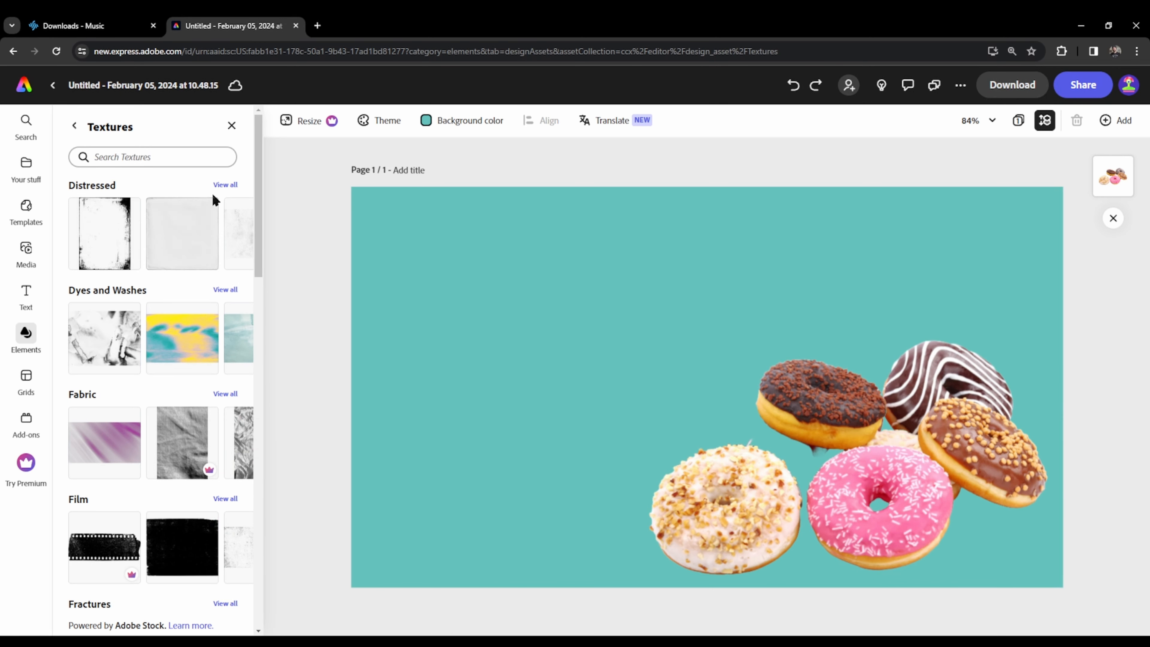
pyautogui.click(225, 185)
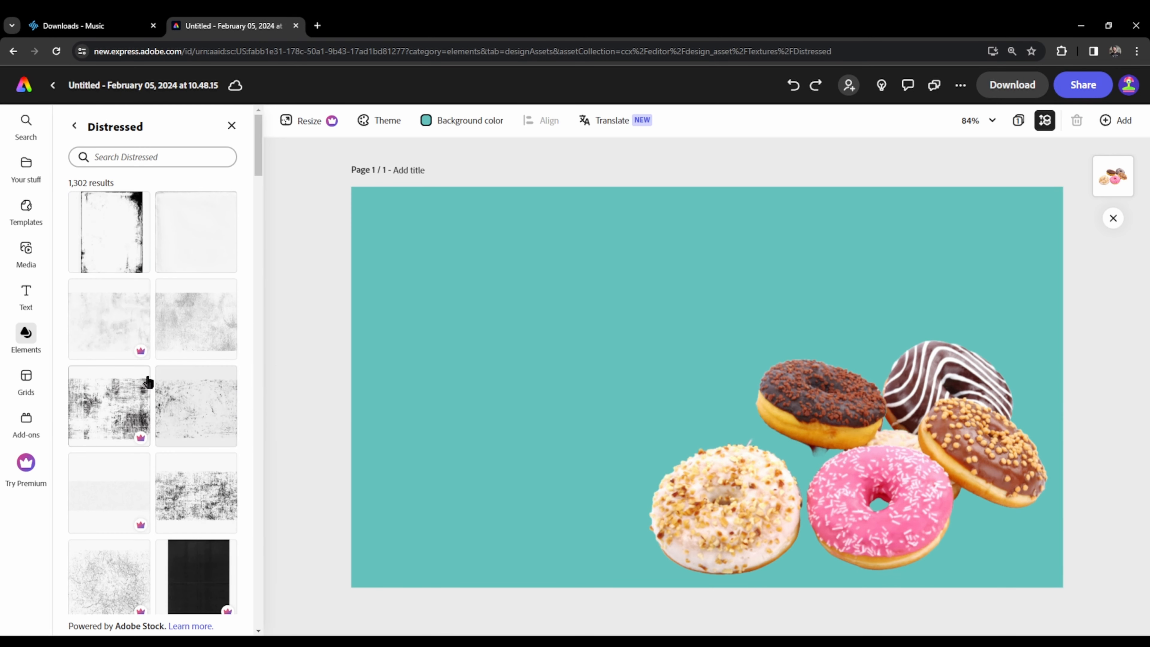
pyautogui.click(213, 329)
pyautogui.moveTo(607, 304); pyautogui.dragTo(304, 243)
pyautogui.moveTo(784, 417); pyautogui.dragTo(1117, 584)
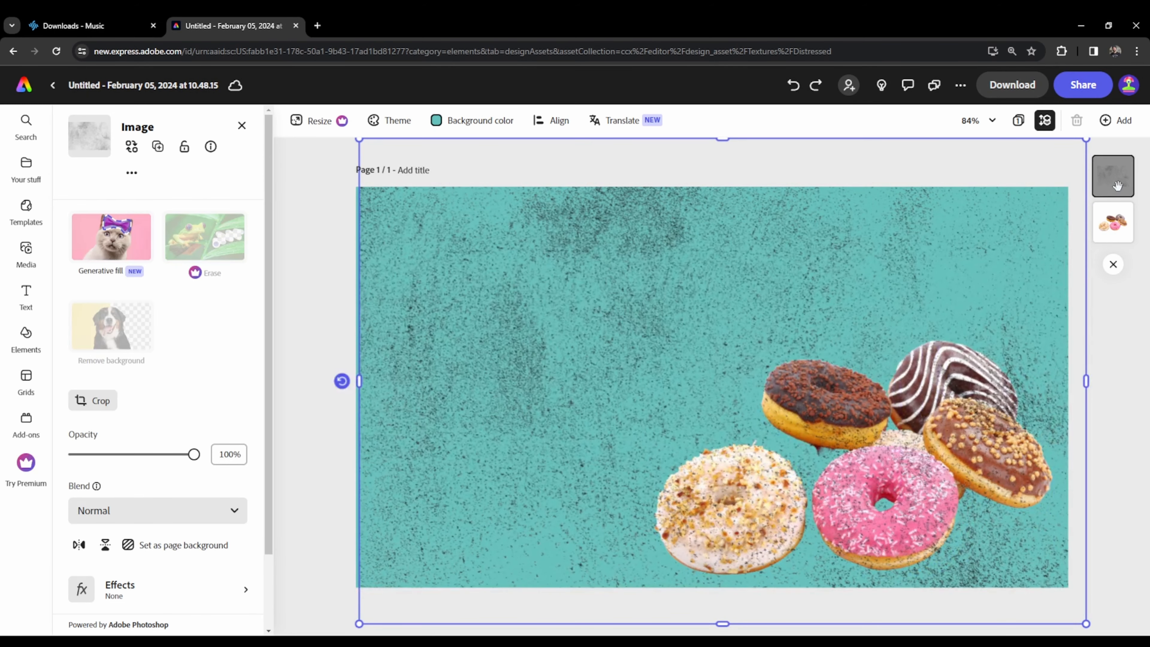
pyautogui.moveTo(194, 455)
pyautogui.mouseDown()
pyautogui.moveTo(135, 455)
pyautogui.moveTo(194, 454)
pyautogui.mouseUp()
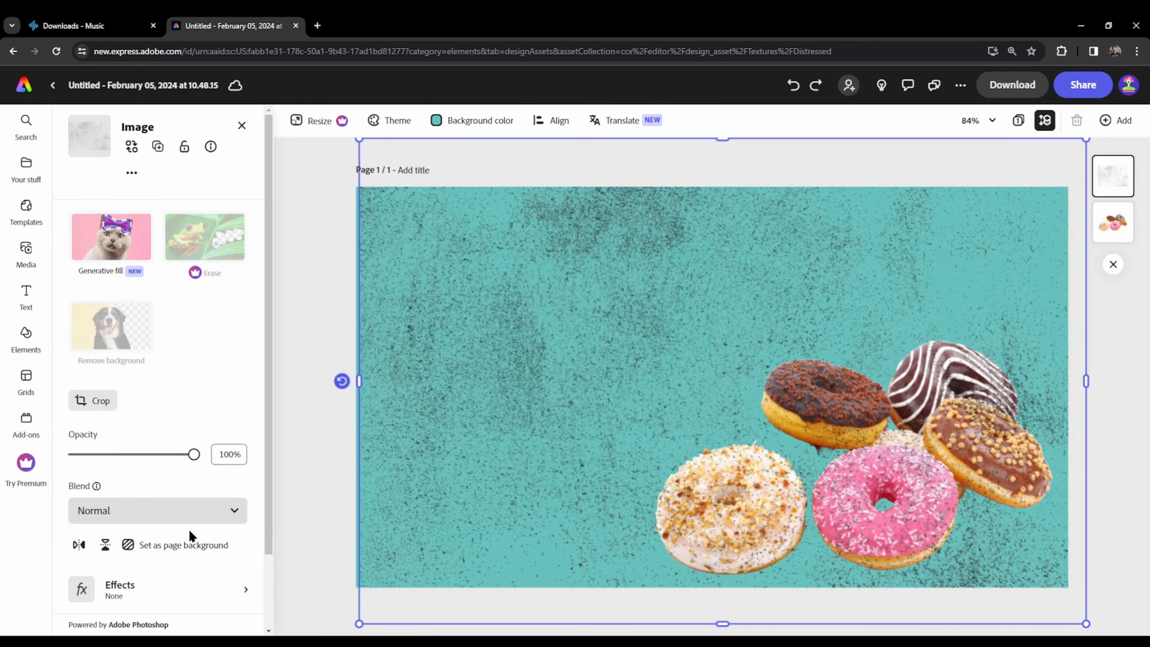
# - Try the Screen blend on the grey speckled texture, settle on Multiply, and lower its opacity to 65%
pyautogui.click(166, 520)
pyautogui.click(156, 460)
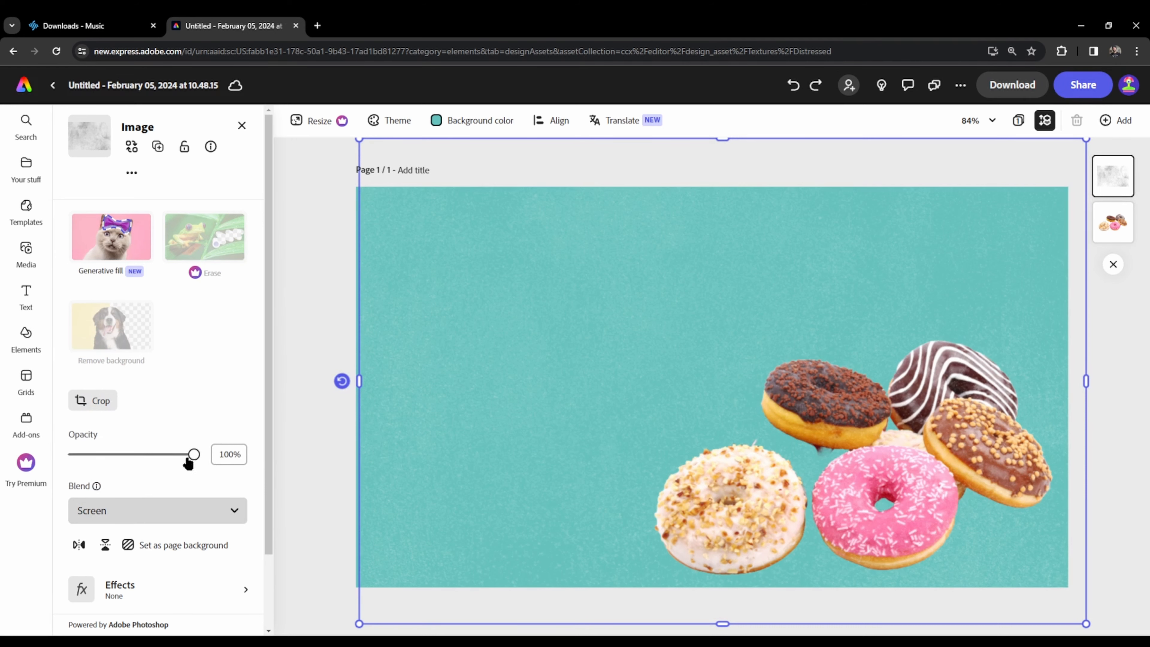
pyautogui.click(159, 514)
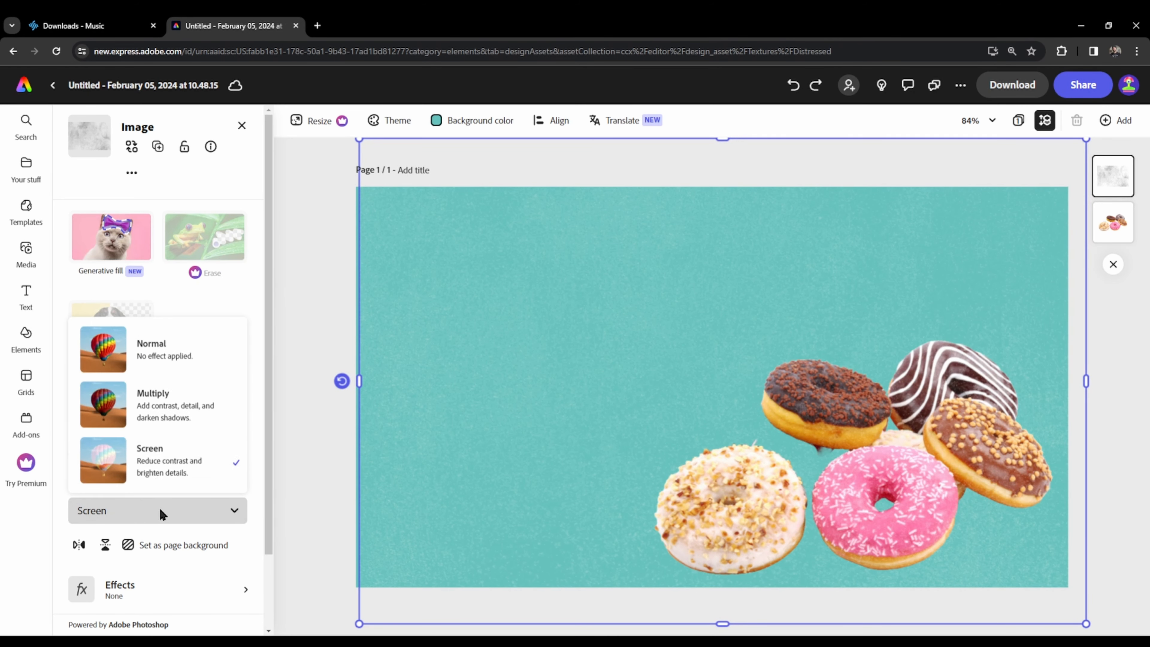
pyautogui.click(164, 404)
pyautogui.moveTo(194, 454); pyautogui.dragTo(153, 454)
pyautogui.click(1109, 526)
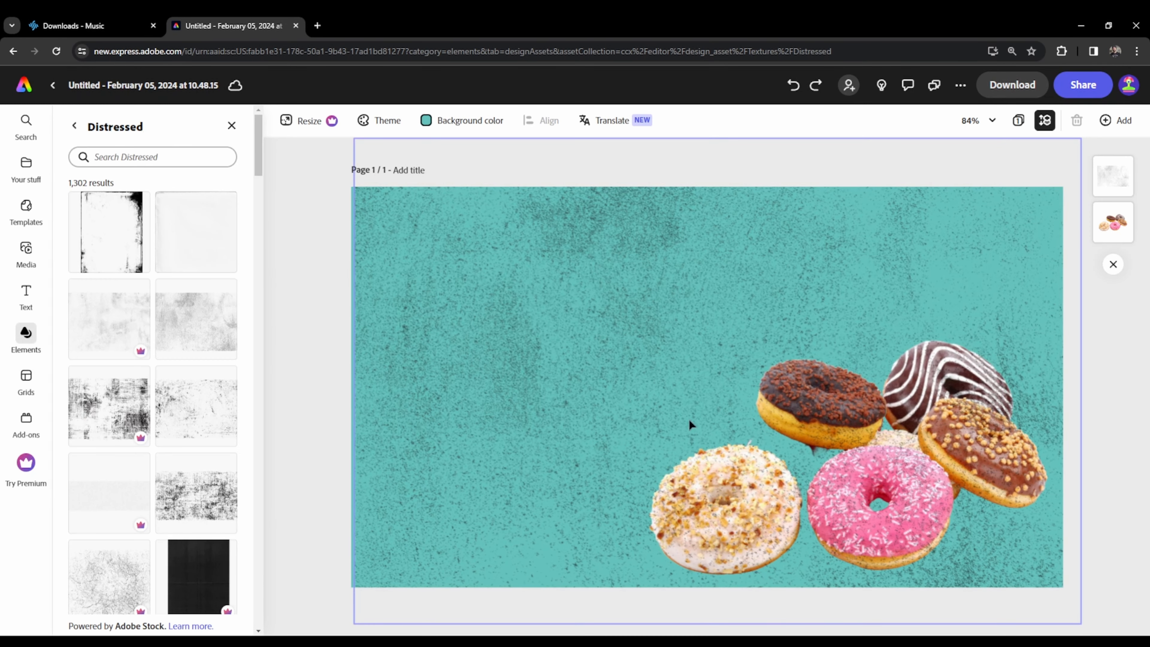
# - Add the EVEREST text design from the Headlines text collection and place it near the top of the page
pyautogui.click(13, 297)
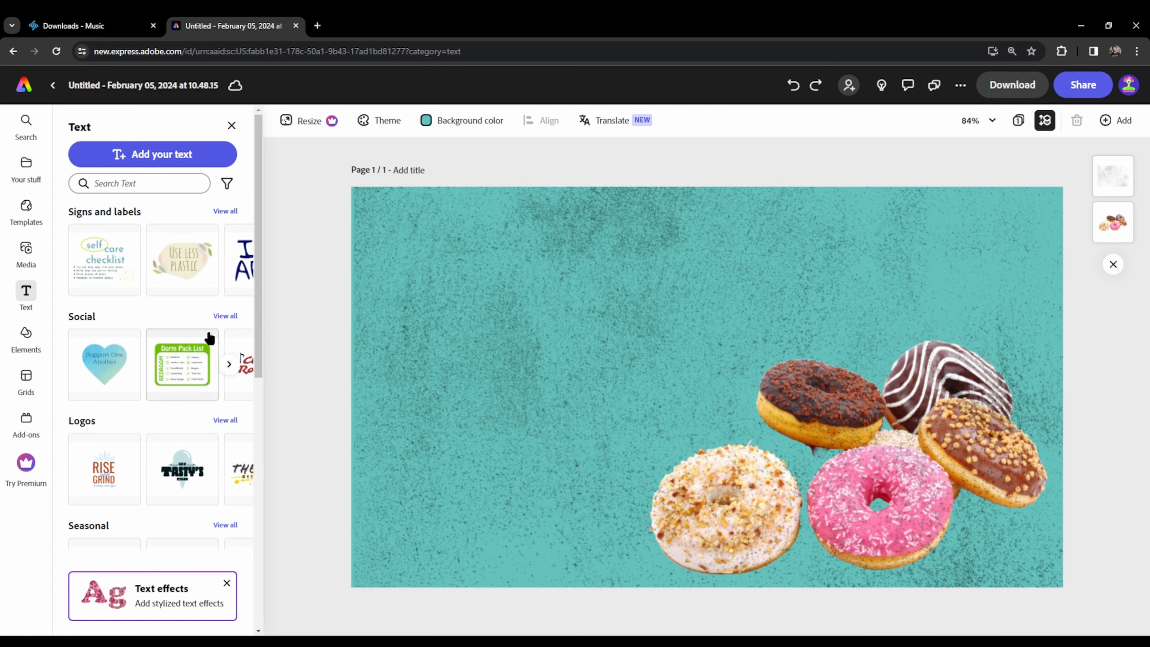
pyautogui.scroll(-8, 209, 338)
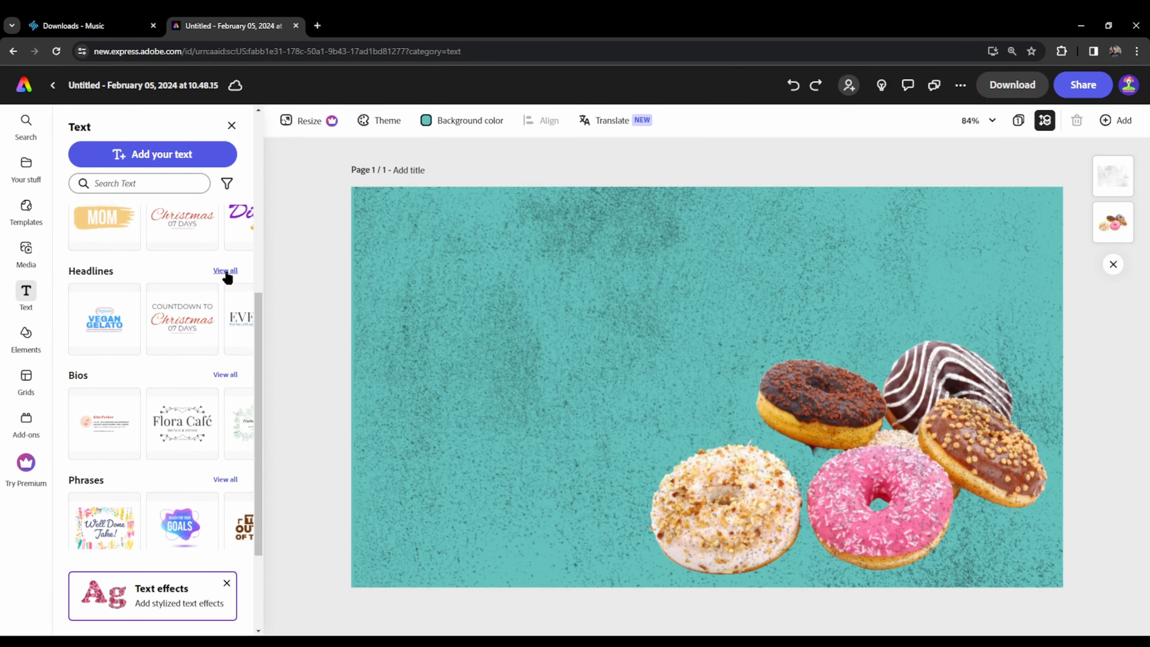
pyautogui.click(225, 271)
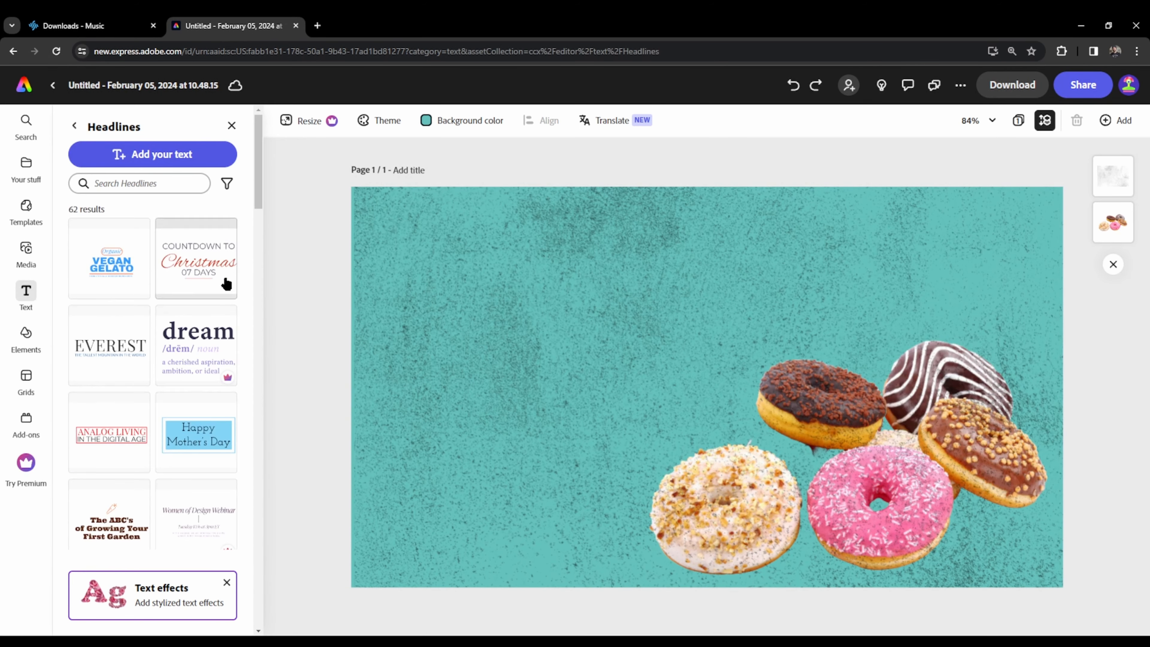
pyautogui.click(118, 358)
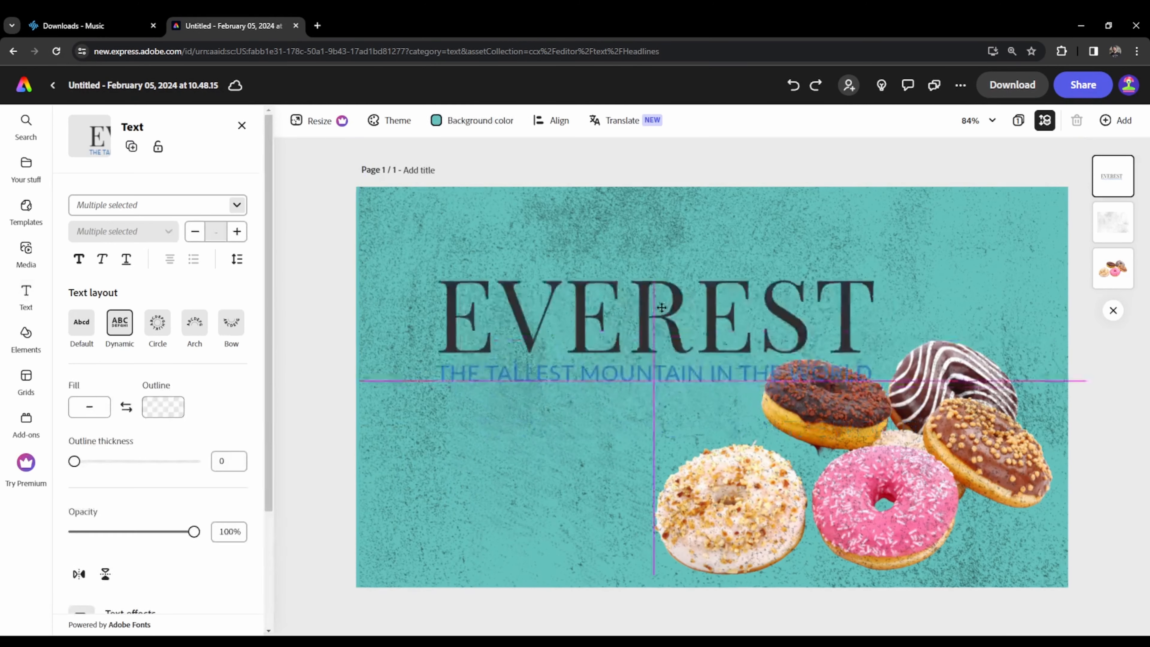
# - Replace the headline word EVEREST with "DOUGHNUTS"
pyautogui.doubleClick(705, 272)
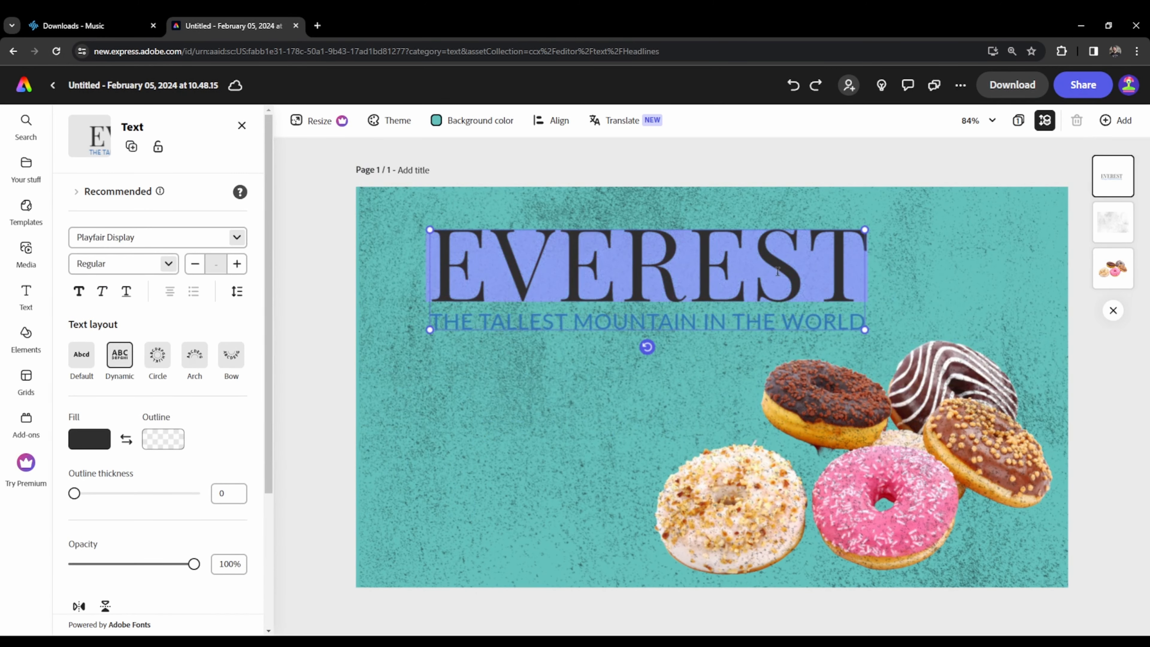
pyautogui.click(835, 266)
pyautogui.moveTo(828, 261); pyautogui.dragTo(451, 272)
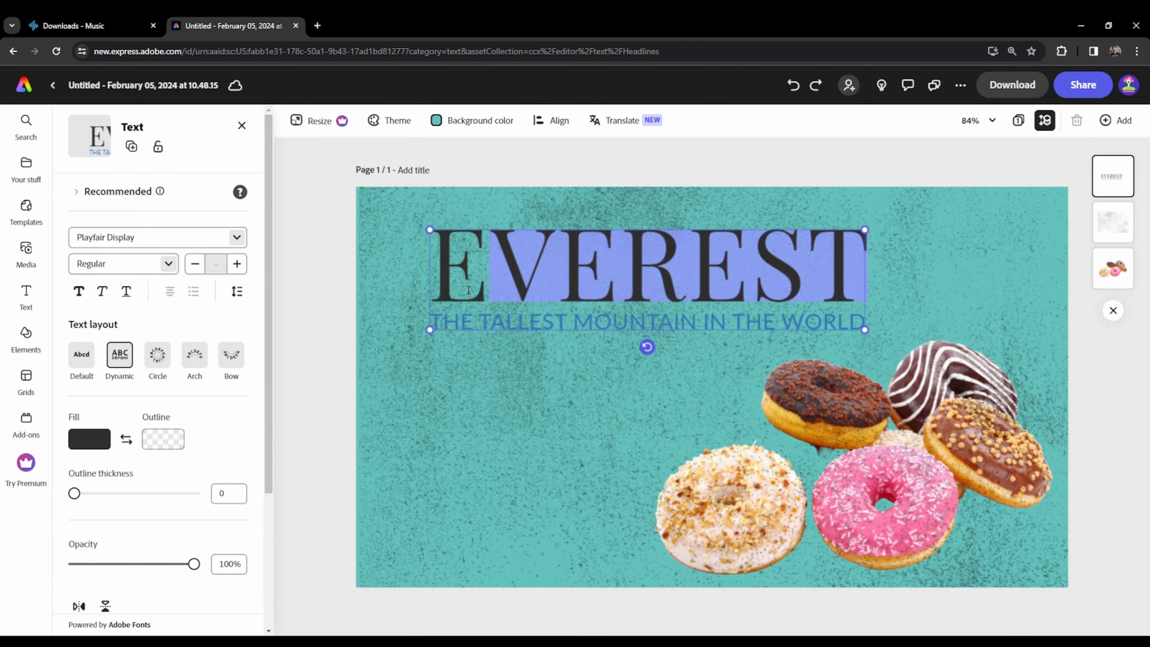
pyautogui.press('BackSpace')
pyautogui.press('BackSpace')
pyautogui.write('/')
pyautogui.press('BackSpace')
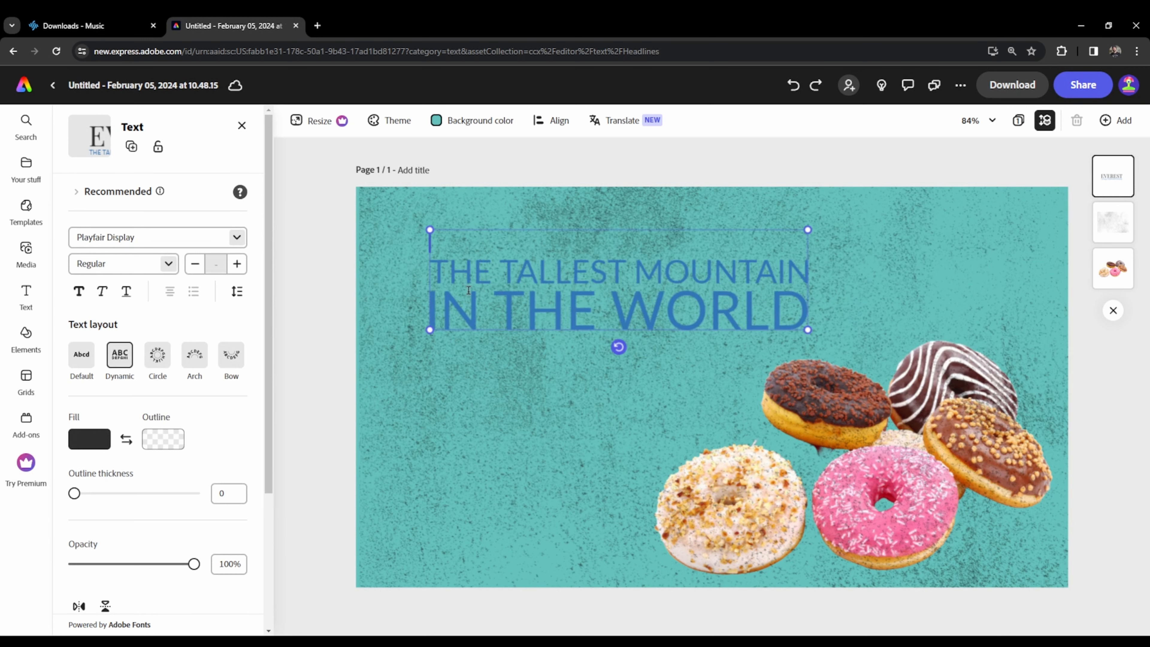
pyautogui.write('DOUGHNB')
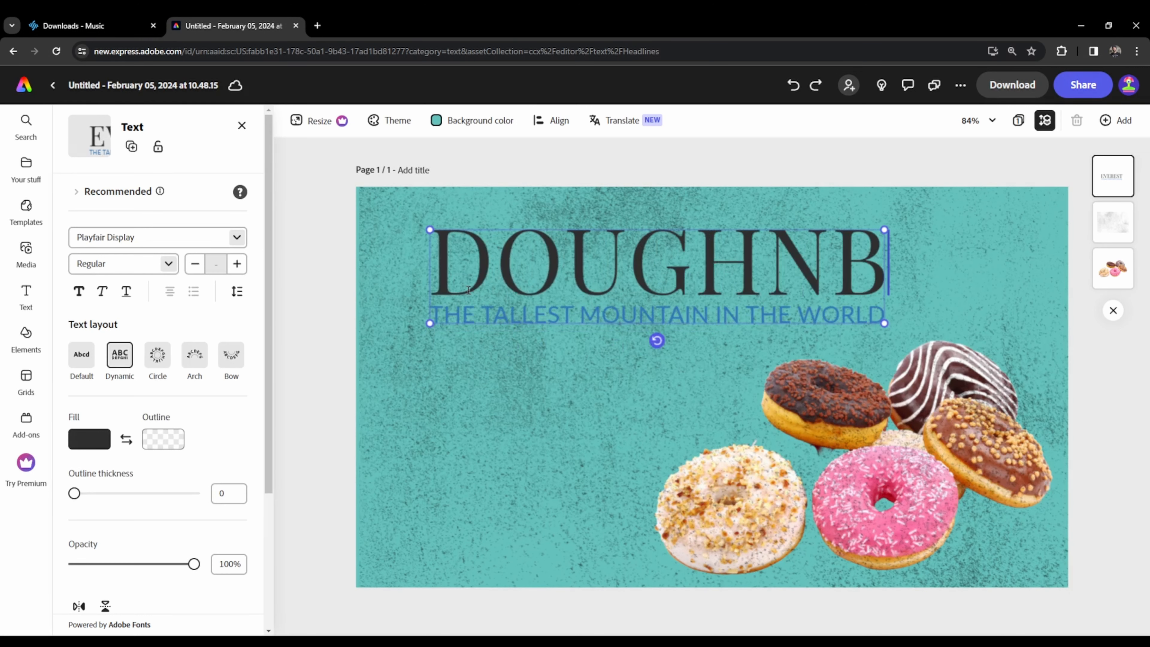
pyautogui.press('BackSpace')
pyautogui.write('UTS')
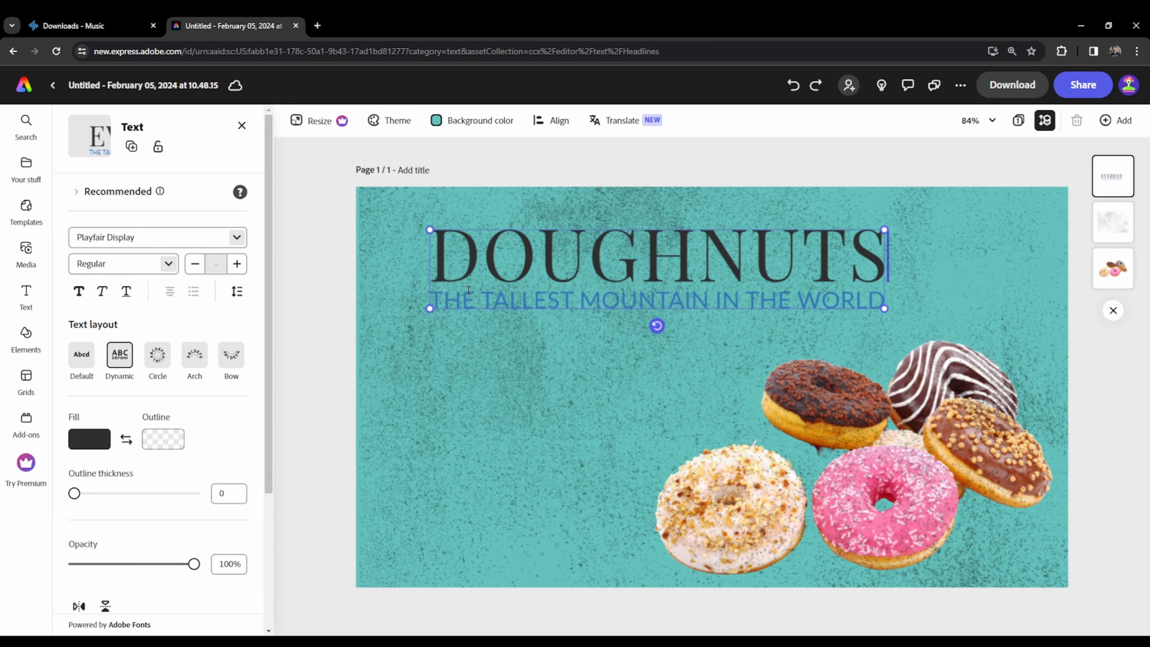
# - Replace the subtitle with "Why are they so good!" and move the text block toward the page's upper-left corner
pyautogui.click(646, 300)
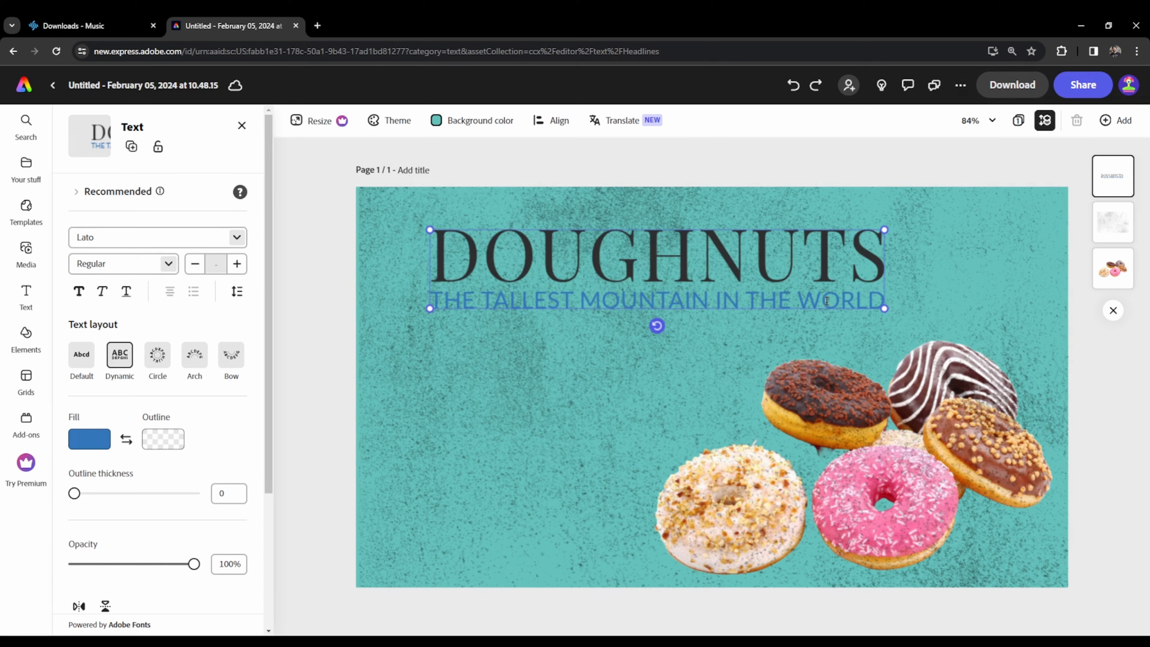
pyautogui.press('BackSpace')
pyautogui.press('BackSpace')
pyautogui.press('BackSpace')
pyautogui.press('BackSpace')
pyautogui.press('BackSpace')
pyautogui.press('BackSpace')
pyautogui.press('BackSpace')
pyautogui.press('BackSpace')
pyautogui.press('BackSpace')
pyautogui.press('BackSpace')
pyautogui.press('BackSpace')
pyautogui.press('BackSpace')
pyautogui.press('BackSpace')
pyautogui.press('BackSpace')
pyautogui.press('BackSpace')
pyautogui.press('BackSpace')
pyautogui.press('BackSpace')
pyautogui.press('BackSpace')
pyautogui.press('BackSpace')
pyautogui.press('BackSpace')
pyautogui.press('BackSpace')
pyautogui.press('BackSpace')
pyautogui.press('BackSpace')
pyautogui.write('Wht')
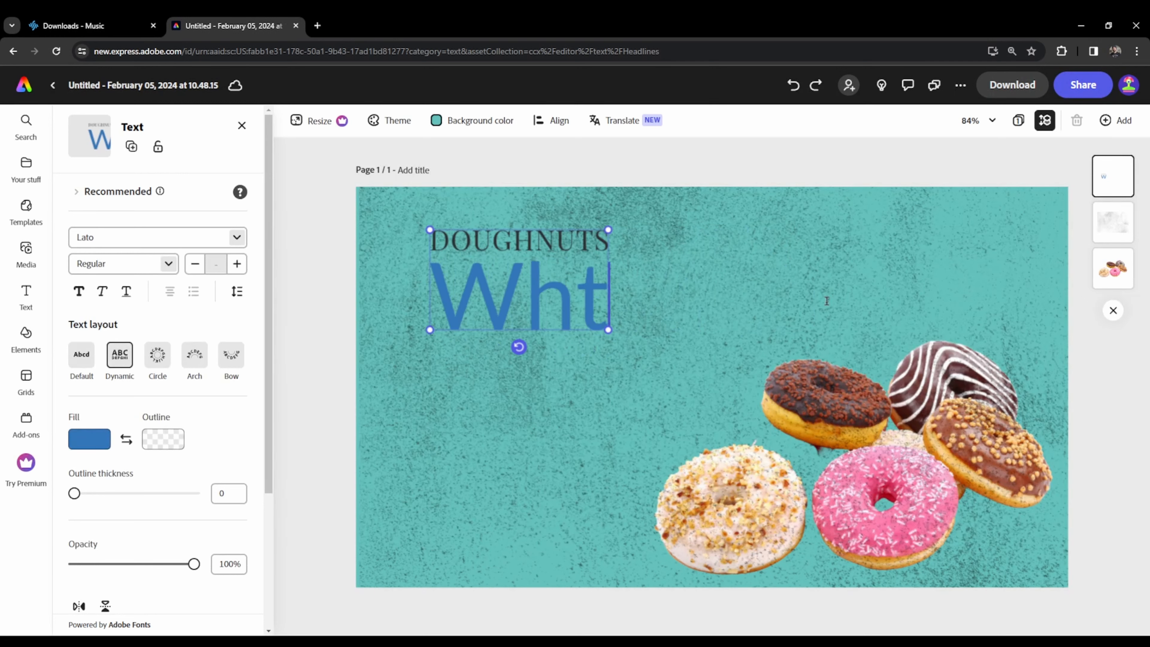
pyautogui.press('BackSpace')
pyautogui.write('y are th')
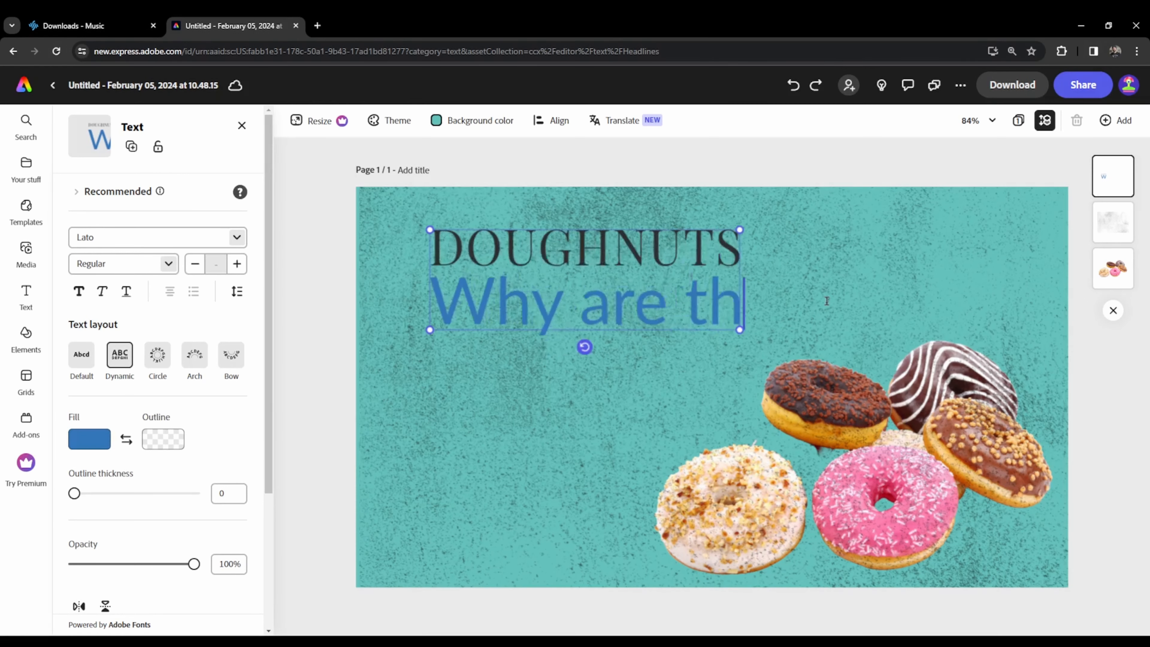
pyautogui.write('ey so good!')
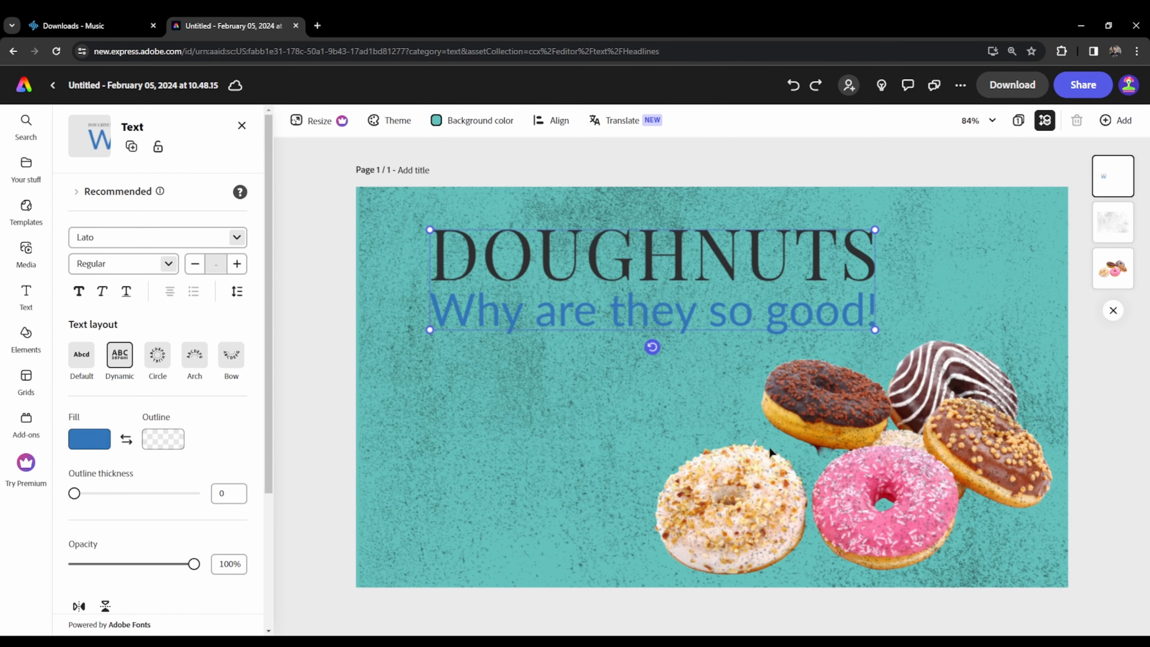
pyautogui.press('Escape')
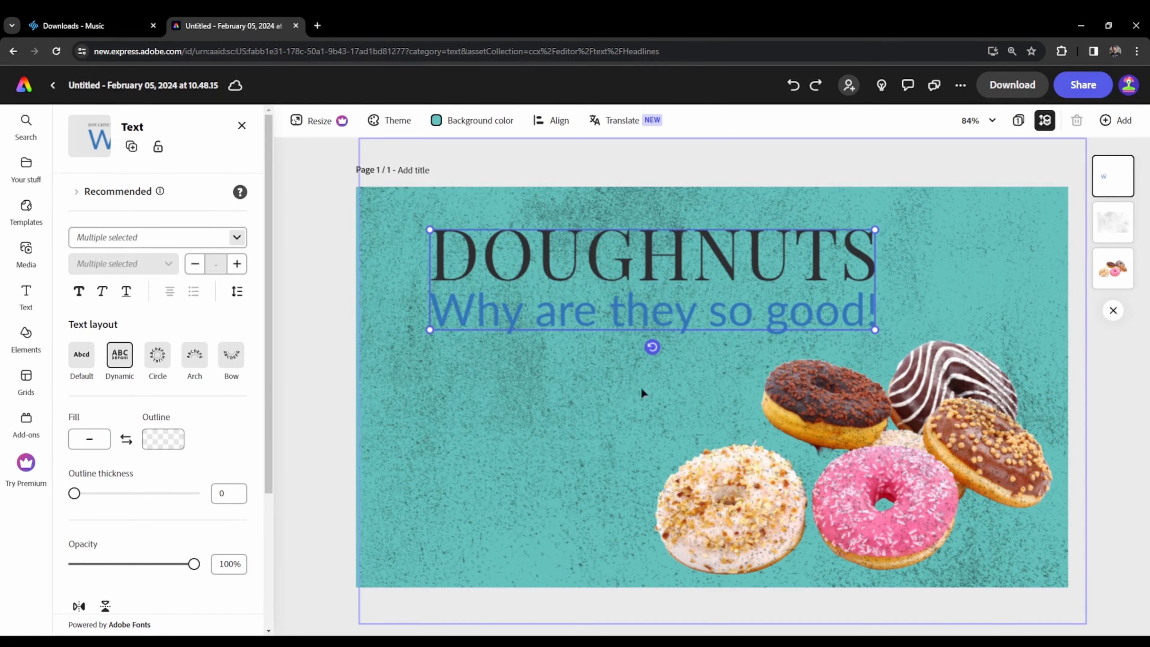
pyautogui.moveTo(668, 269); pyautogui.dragTo(625, 253)
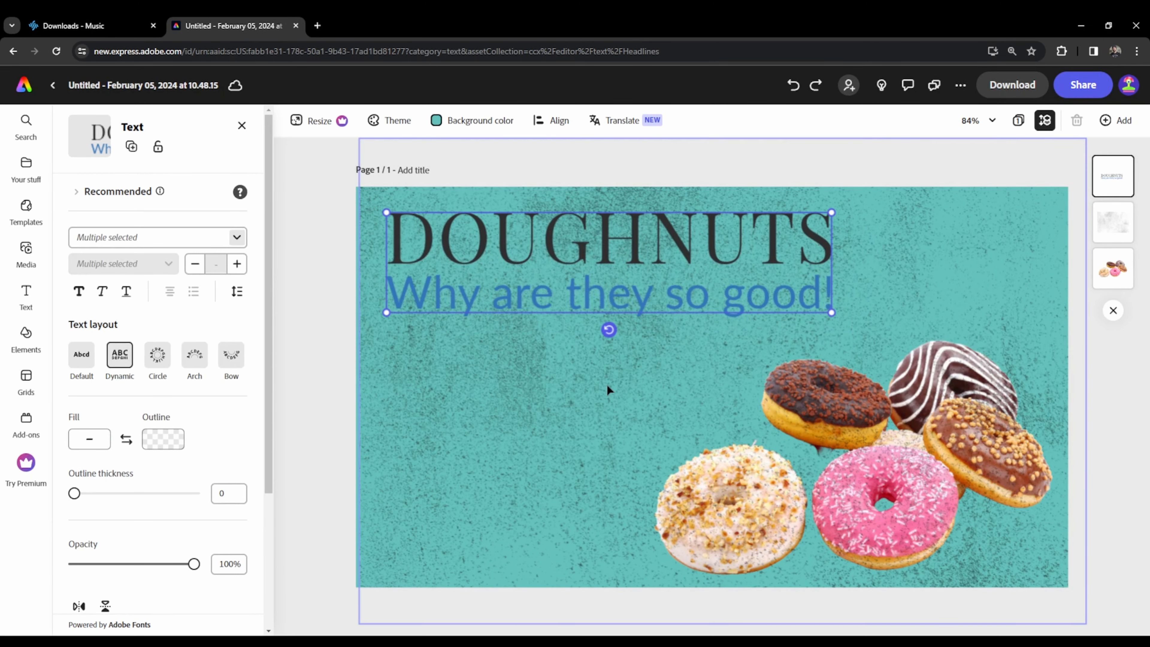
# - Replace the texture image with the photo of the man holding ground beef and send it behind the doughnuts
pyautogui.click(709, 445)
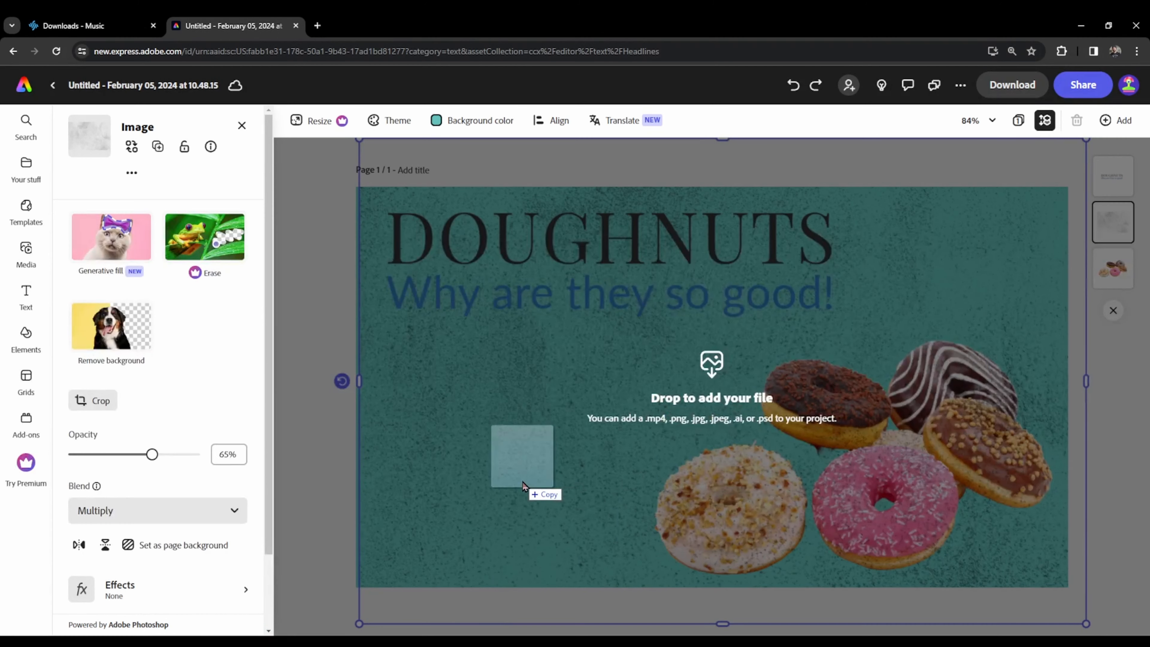
pyautogui.moveTo(522, 482); pyautogui.dragTo(619, 525)
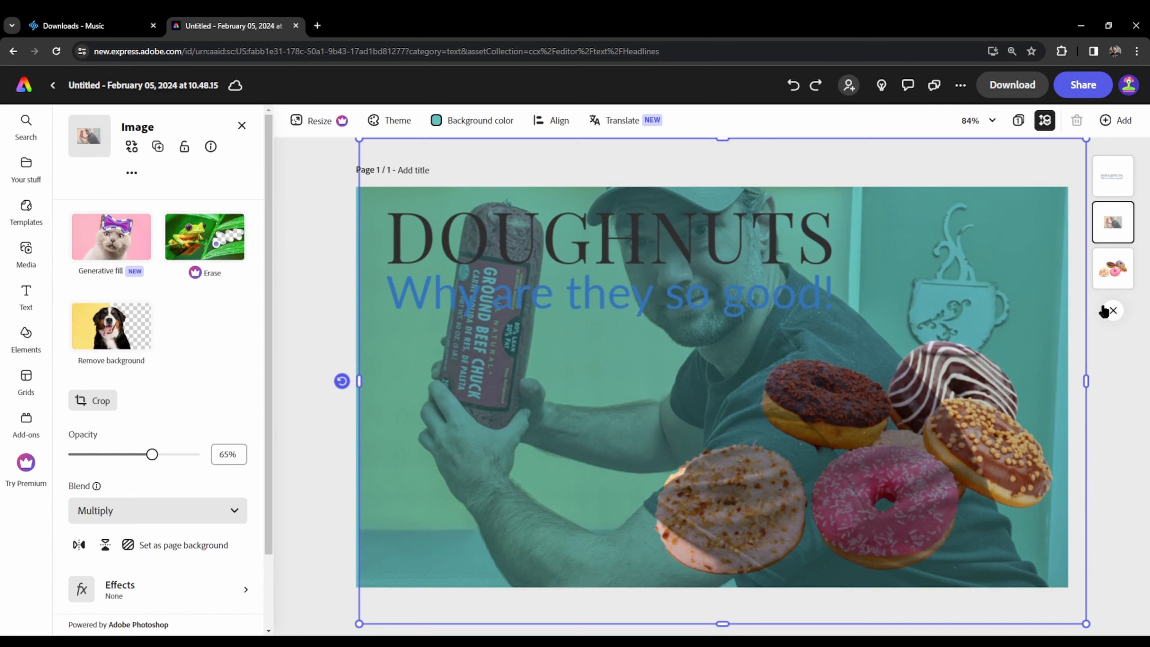
pyautogui.moveTo(1114, 229); pyautogui.dragTo(1120, 272)
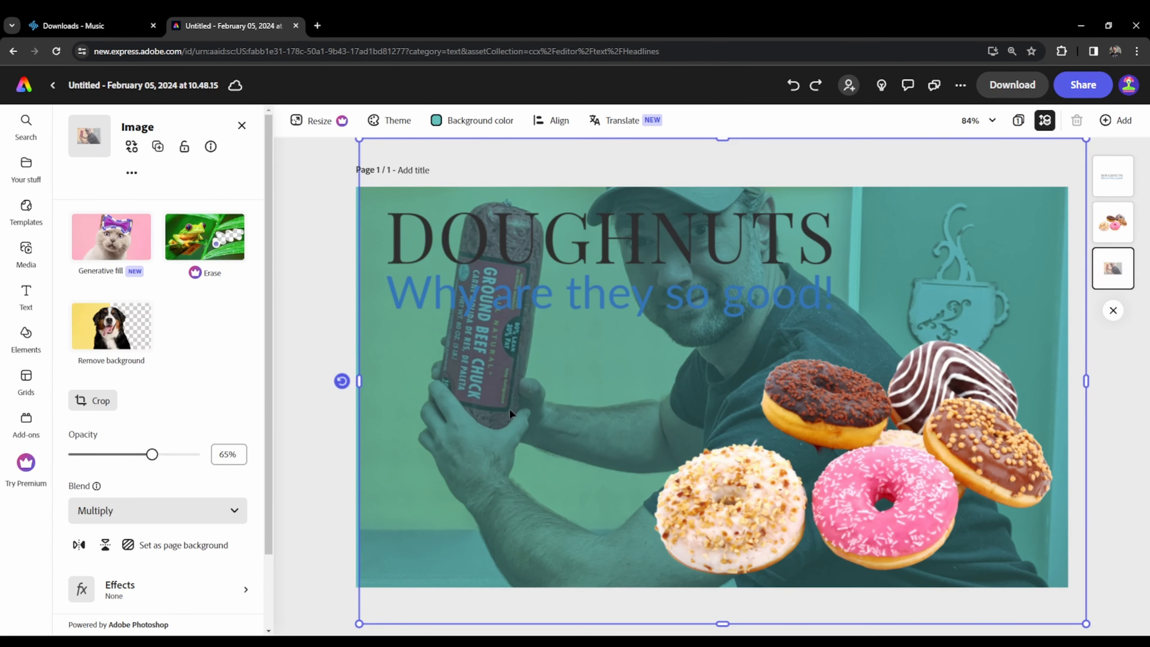
# - Shrink the man's photo to about two thirds of the page width, remove its background, and shift it lower left
pyautogui.moveTo(359, 139); pyautogui.dragTo(429, 380)
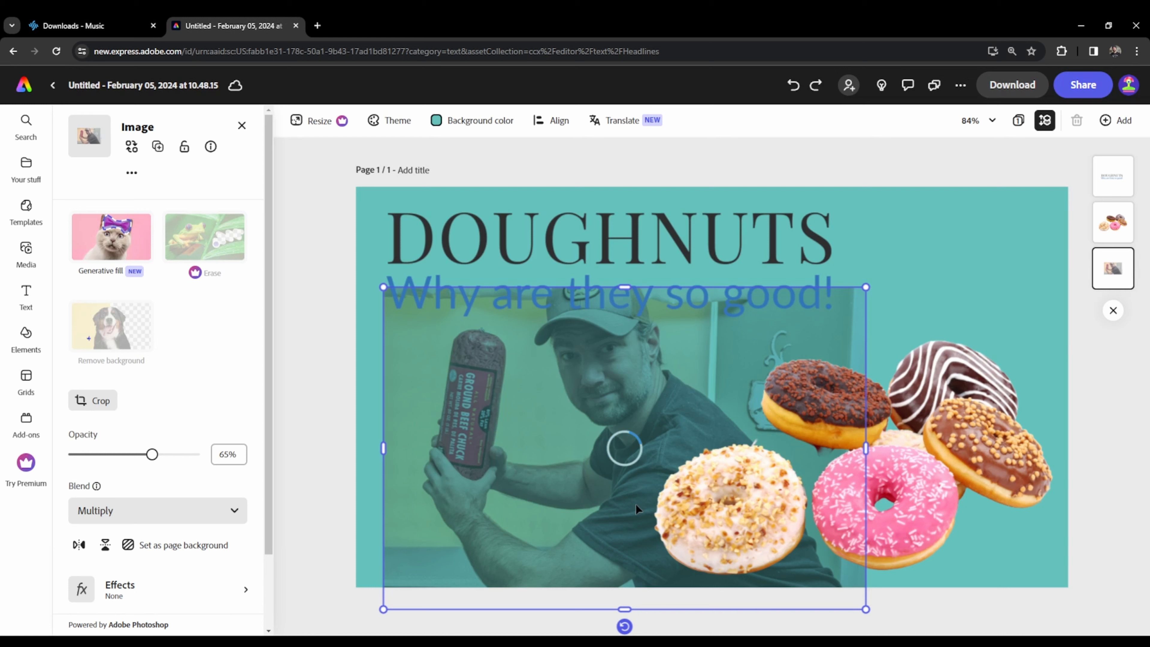
pyautogui.moveTo(627, 509); pyautogui.dragTo(588, 551)
# - Set the man cutout's opacity to 100% and its blend mode to Normal
pyautogui.moveTo(151, 454); pyautogui.dragTo(193, 454)
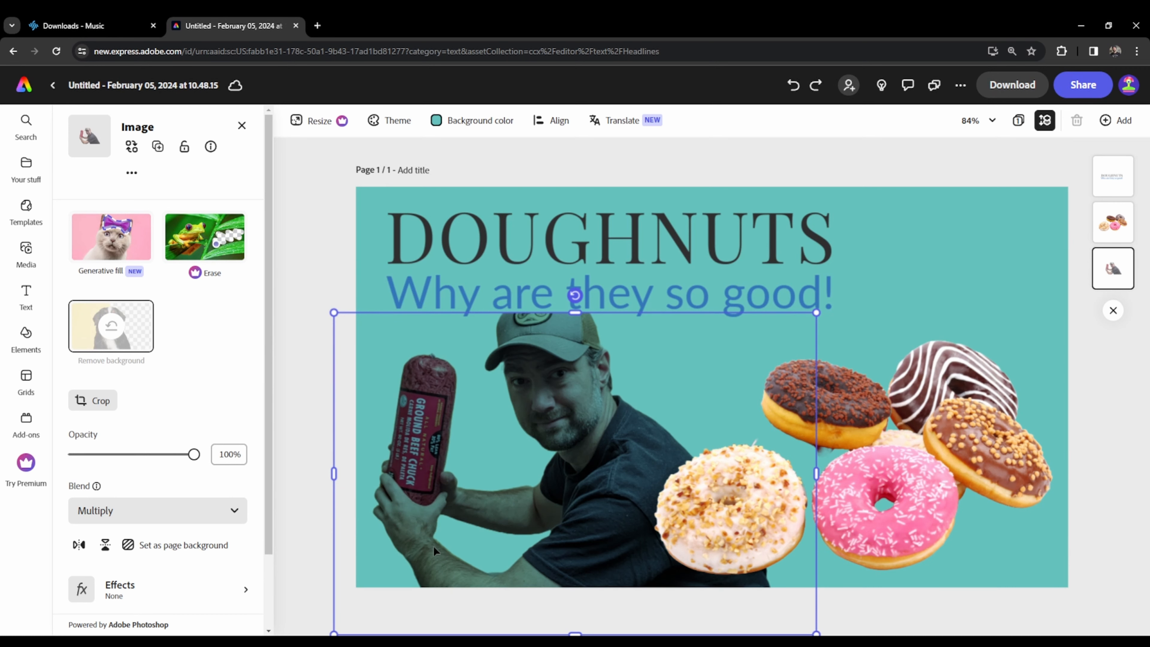
pyautogui.click(193, 515)
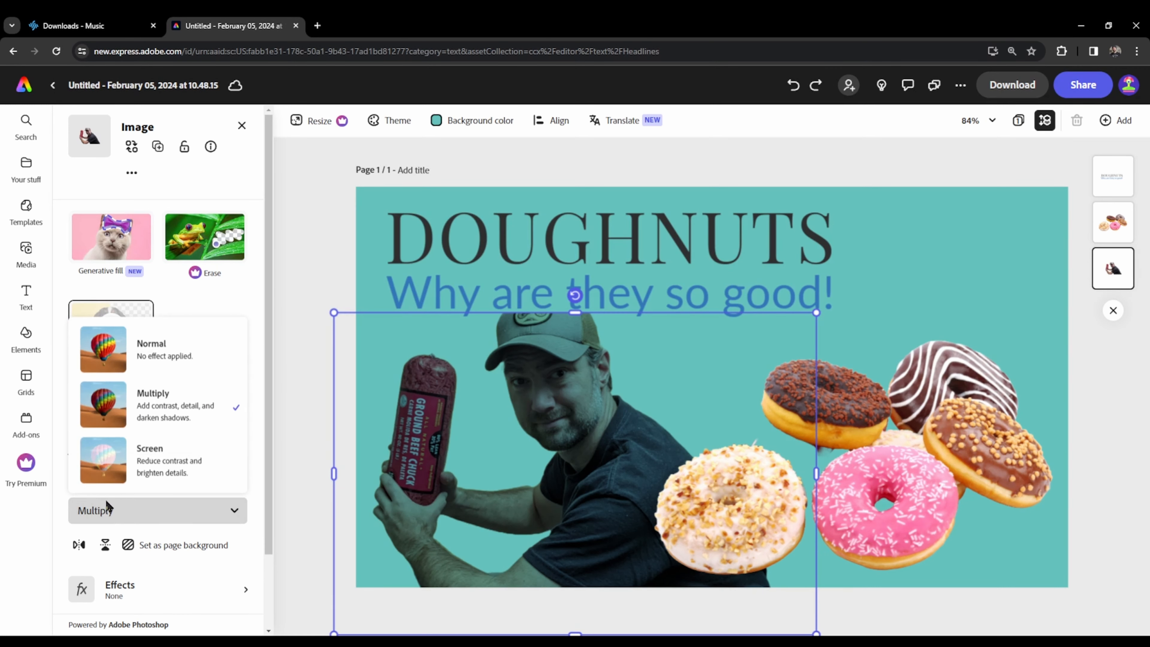
pyautogui.click(155, 348)
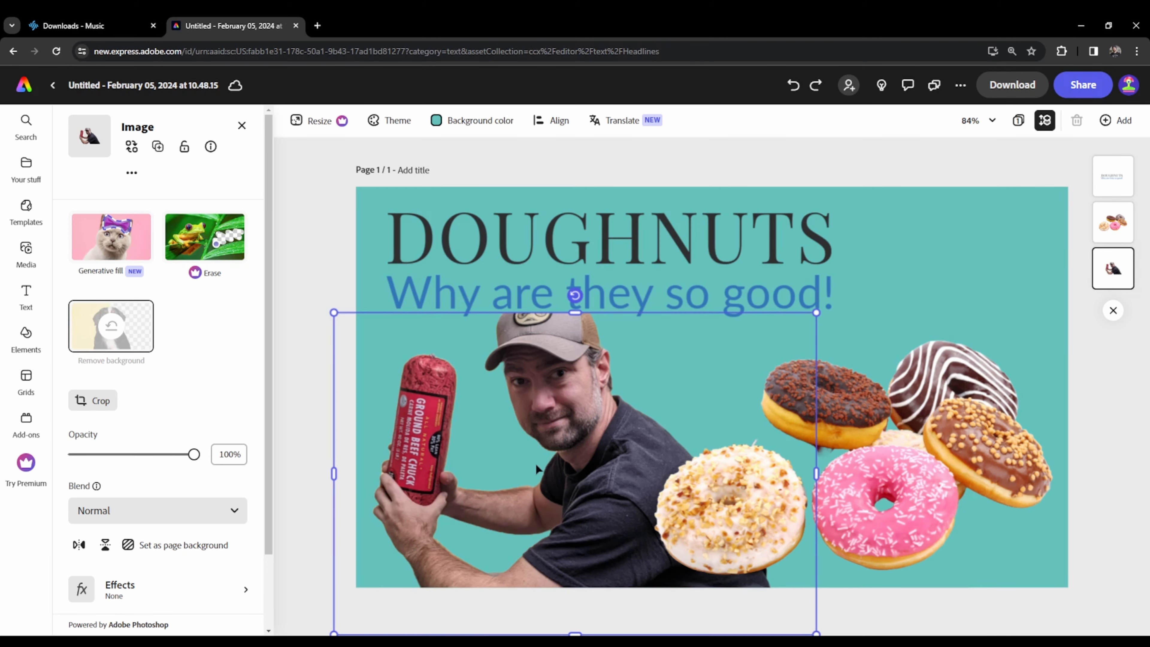
# - Extend the man cutout's top crop edge to reveal the whole cap and position the cutout in the page's lower-left area
pyautogui.moveTo(536, 469); pyautogui.dragTo(558, 481)
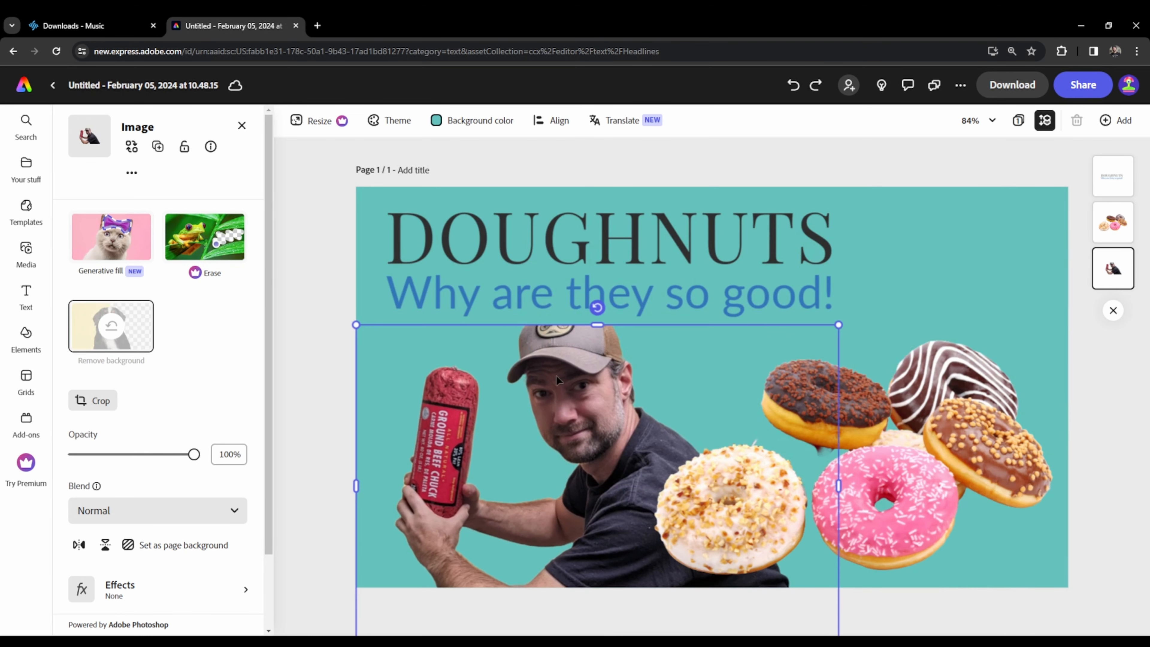
pyautogui.moveTo(596, 324); pyautogui.dragTo(597, 268)
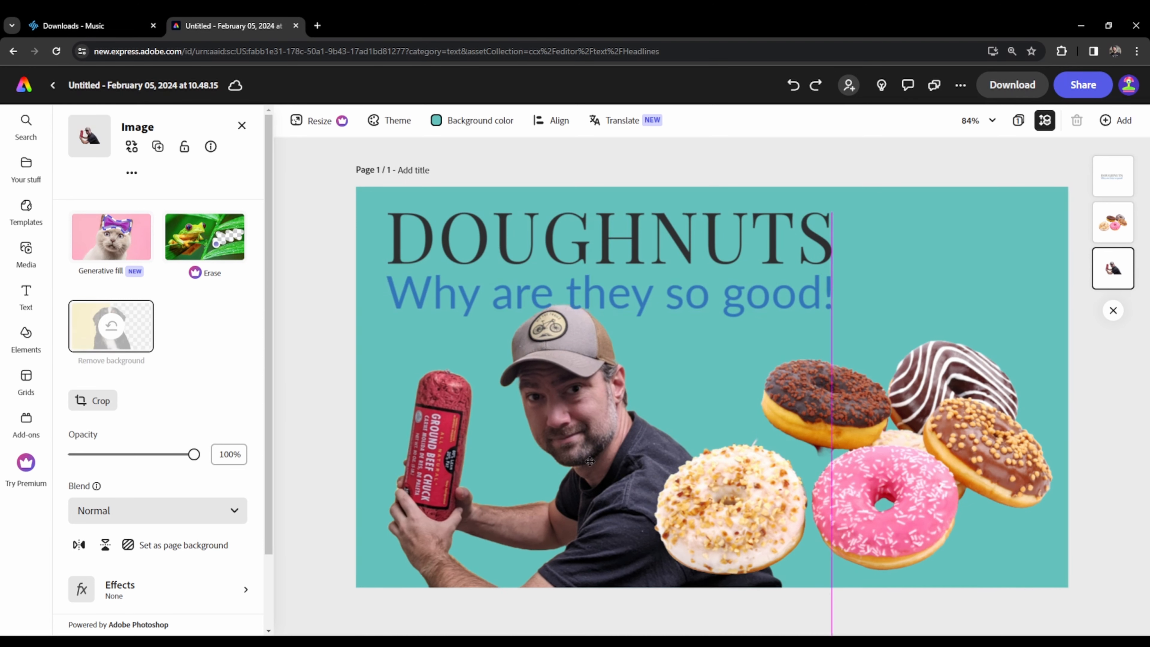
pyautogui.moveTo(570, 460); pyautogui.dragTo(583, 467)
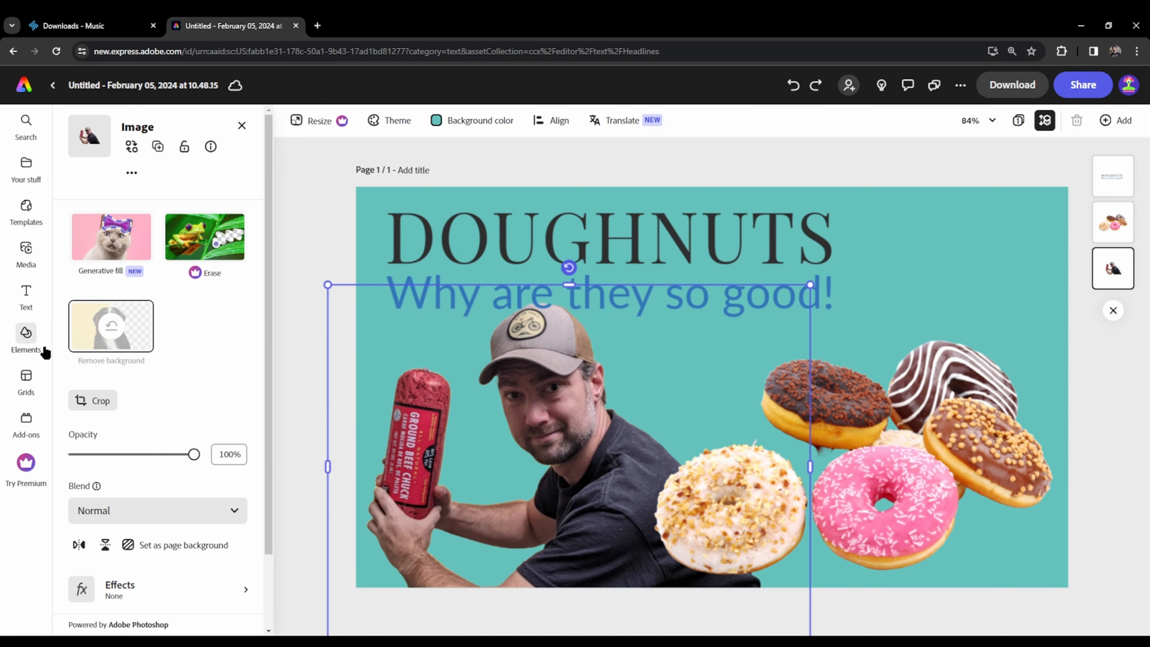
# - Add a black scratchy grunge texture from the Distressed collection and enlarge it to cover the whole page
pyautogui.click(32, 345)
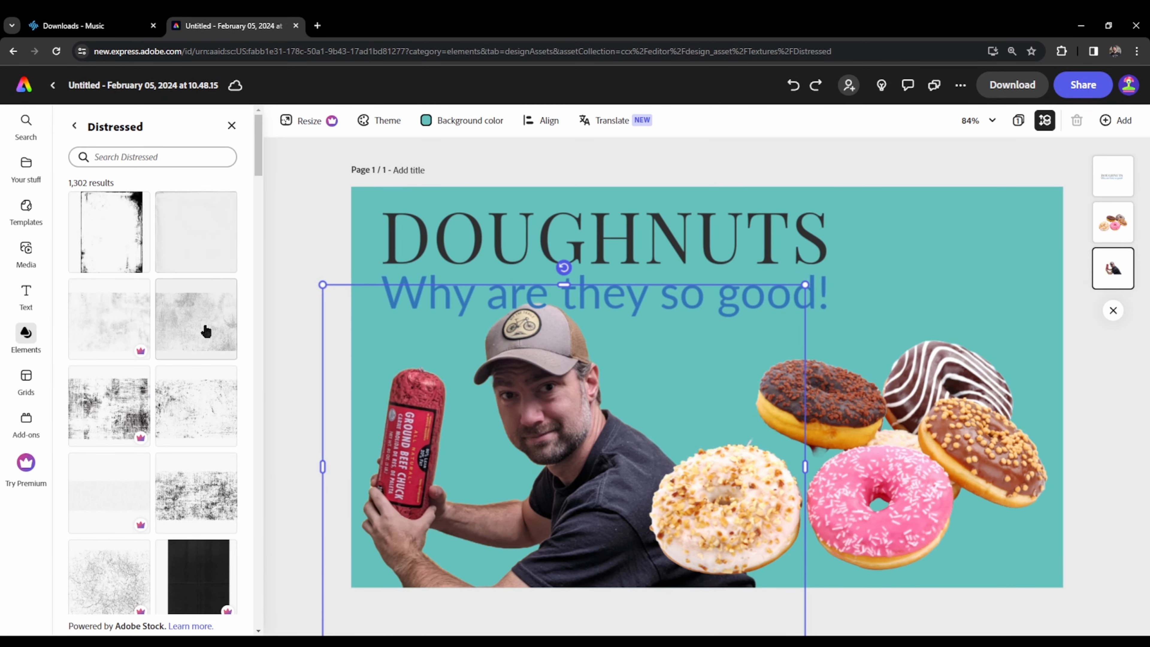
pyautogui.moveTo(205, 444); pyautogui.dragTo(641, 390)
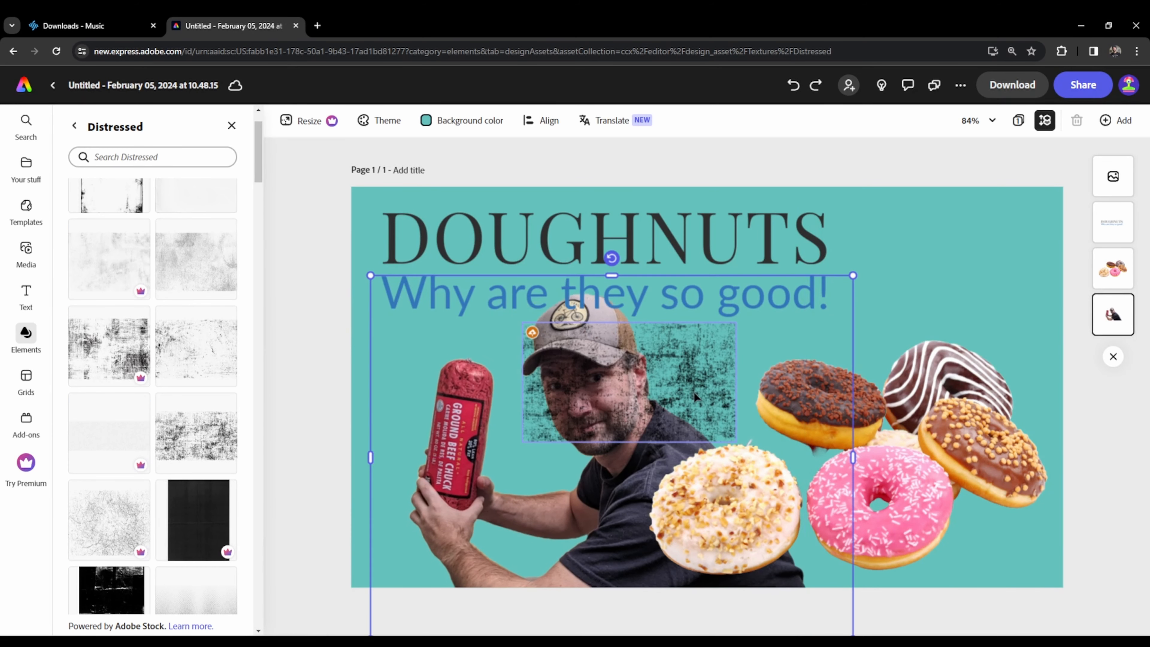
pyautogui.click(683, 379)
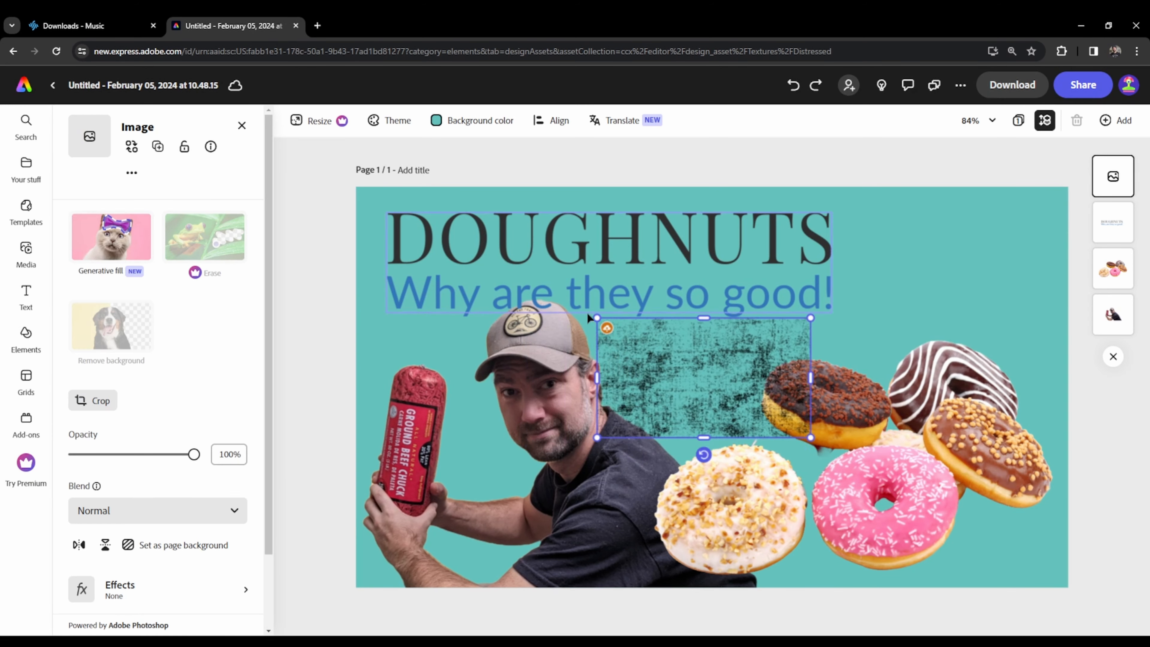
pyautogui.moveTo(589, 314); pyautogui.dragTo(318, 161)
pyautogui.moveTo(810, 438); pyautogui.dragTo(1112, 608)
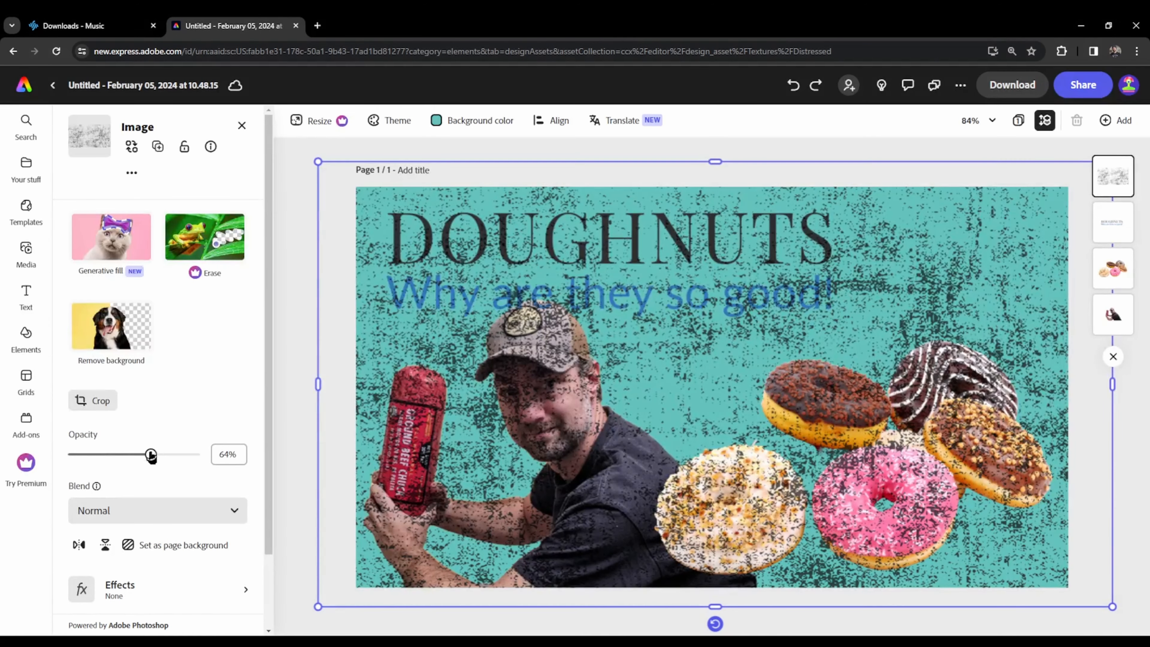
# - Set the grunge texture's blend mode to Multiply and opacity to 38%, and shrink it to fit the page edges
pyautogui.click(154, 516)
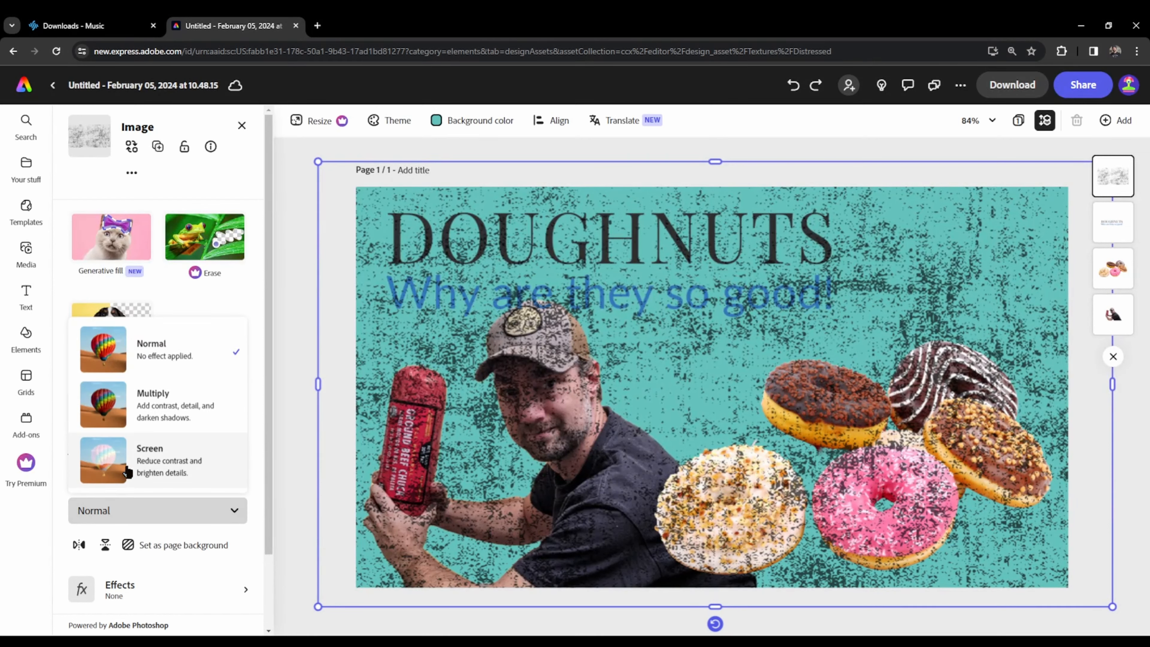
pyautogui.click(161, 414)
pyautogui.moveTo(150, 458); pyautogui.dragTo(122, 458)
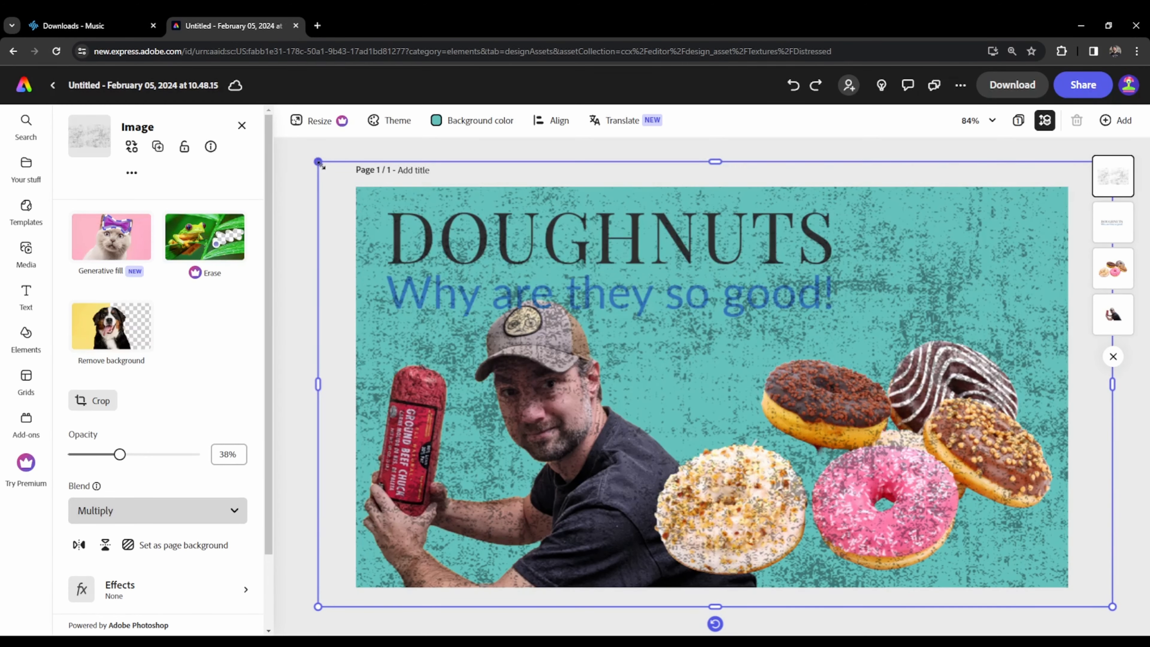
pyautogui.moveTo(319, 162); pyautogui.dragTo(356, 183)
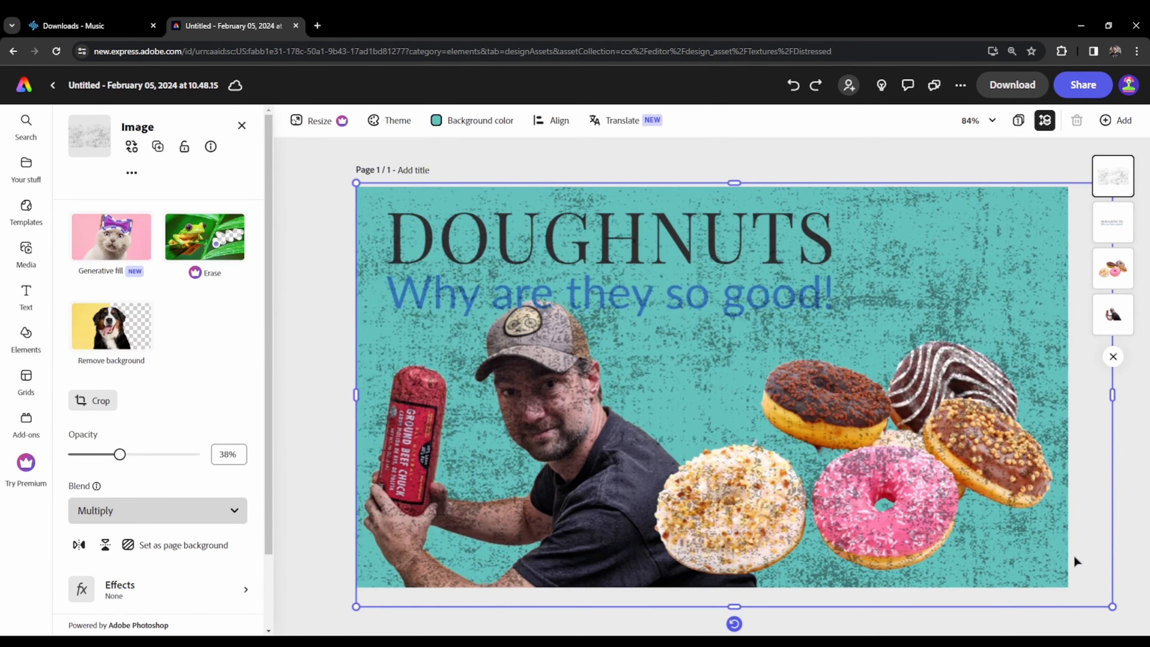
pyautogui.moveTo(1111, 607); pyautogui.dragTo(1074, 586)
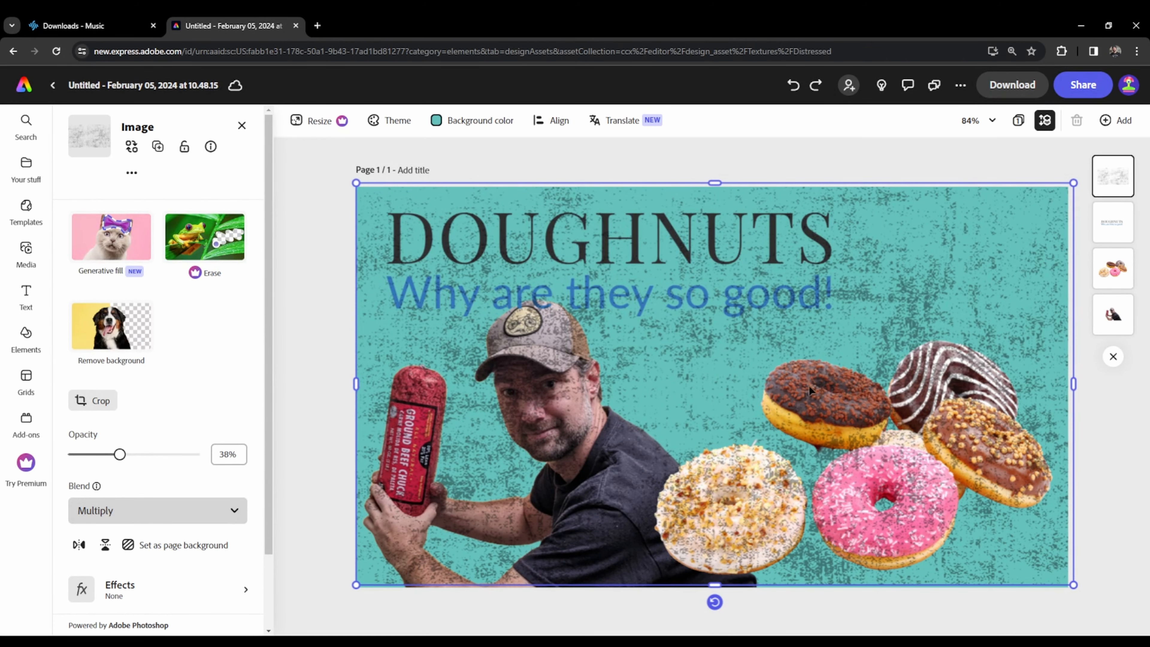
# - Replace the grunge texture with the black diagonal-stroke texture from the Distressed collection, enlarged and stretched to cover the whole page
pyautogui.press('Delete')
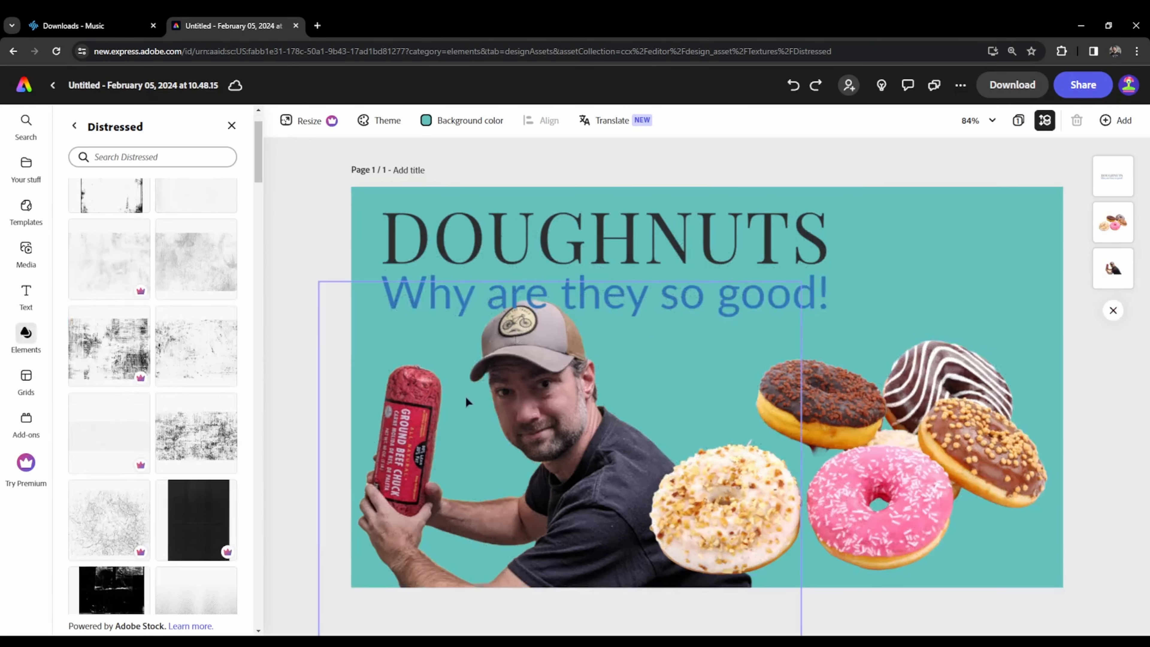
pyautogui.scroll(-5, 187, 462)
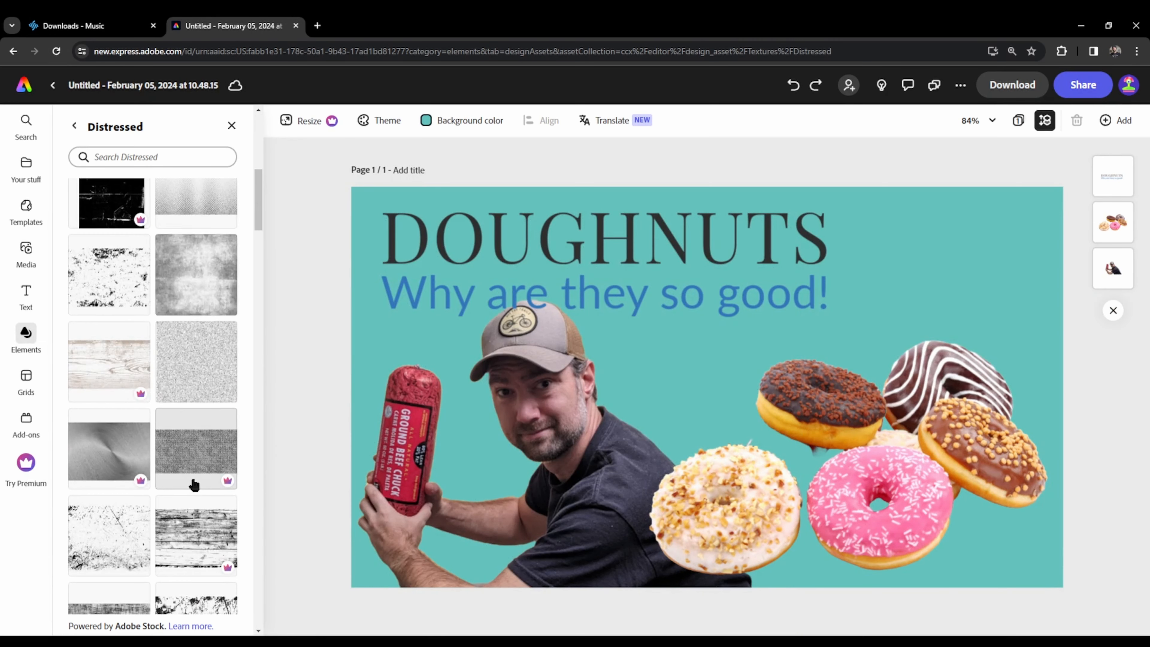
pyautogui.scroll(-8, 194, 484)
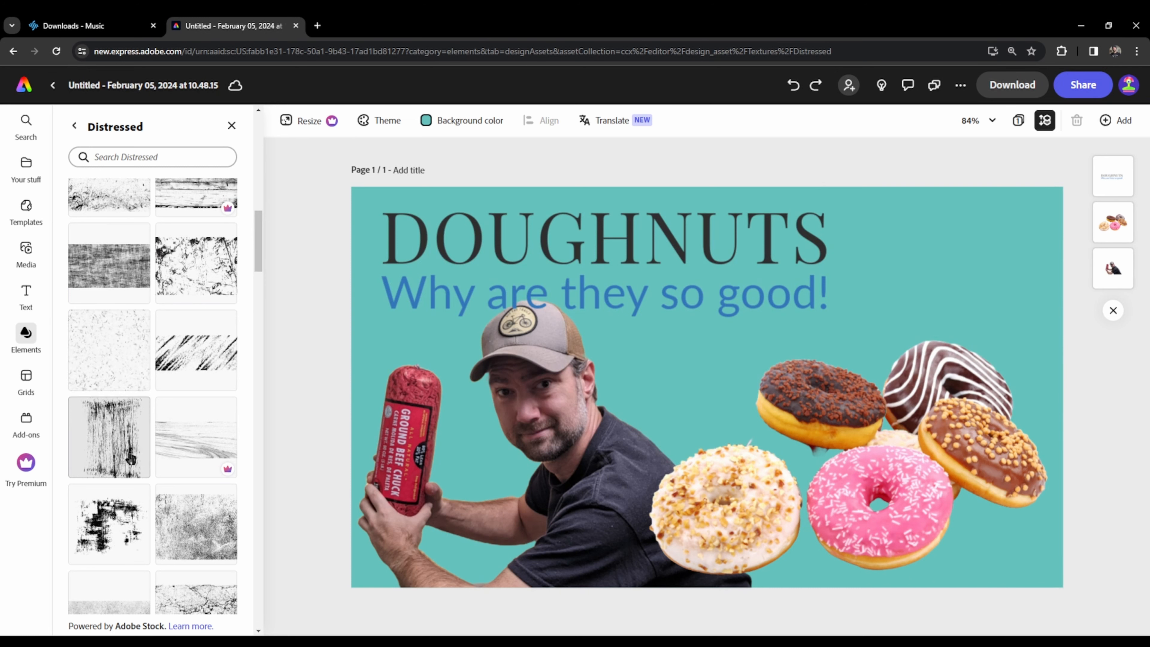
pyautogui.moveTo(196, 353); pyautogui.dragTo(595, 380)
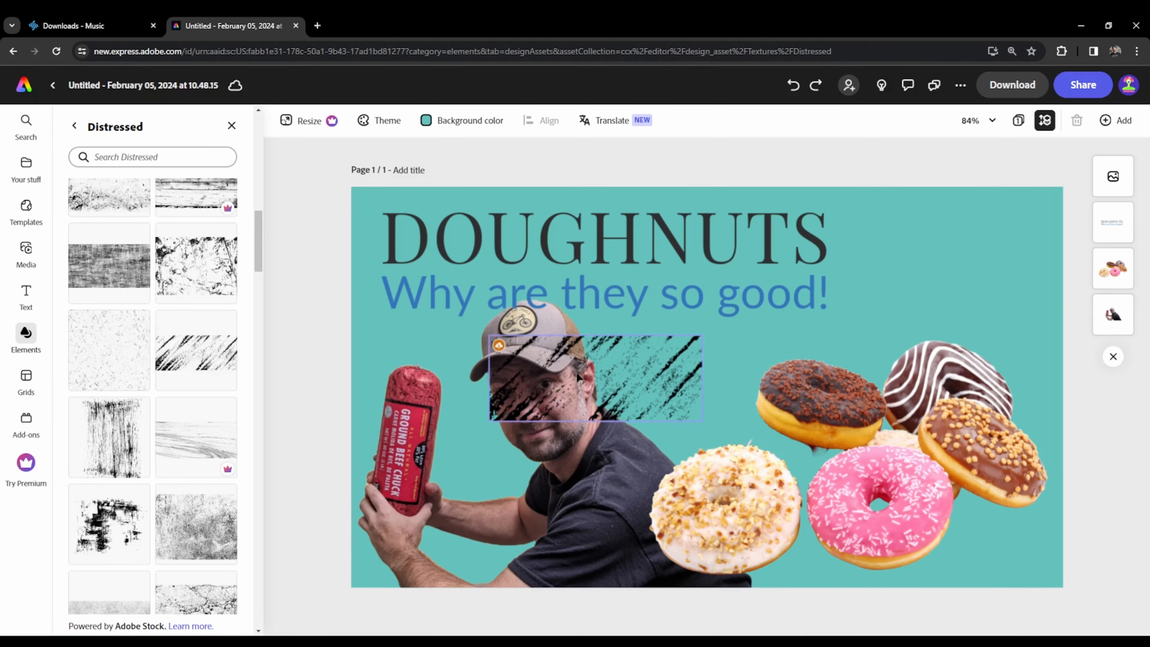
pyautogui.moveTo(490, 335); pyautogui.dragTo(345, 274)
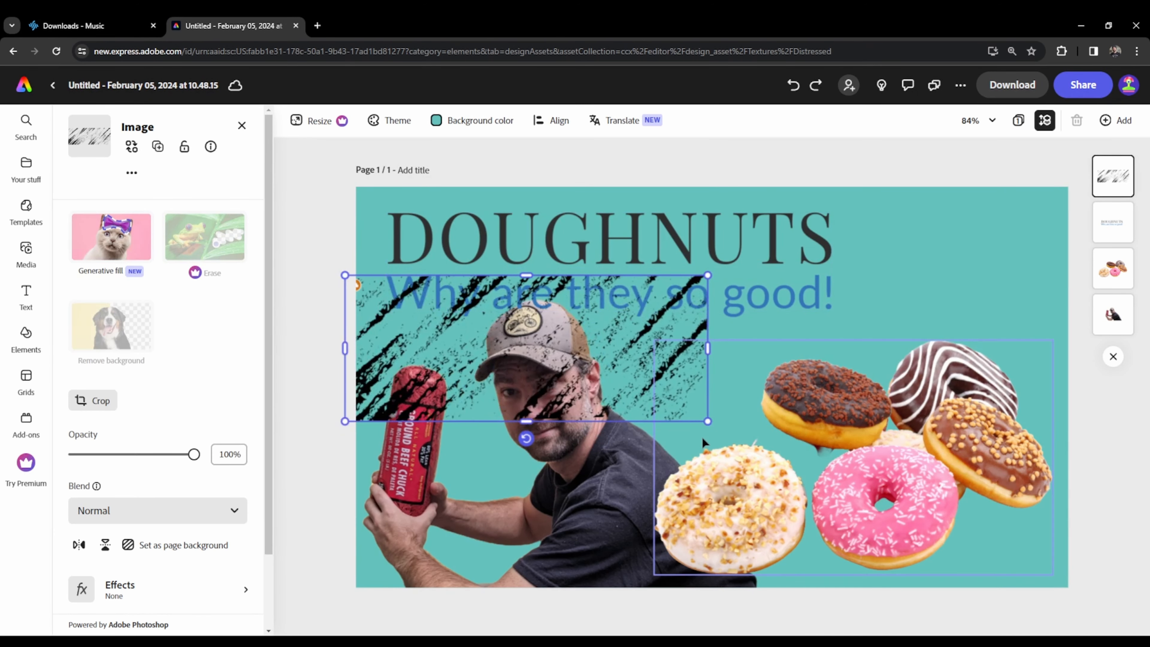
pyautogui.moveTo(707, 421); pyautogui.dragTo(1101, 579)
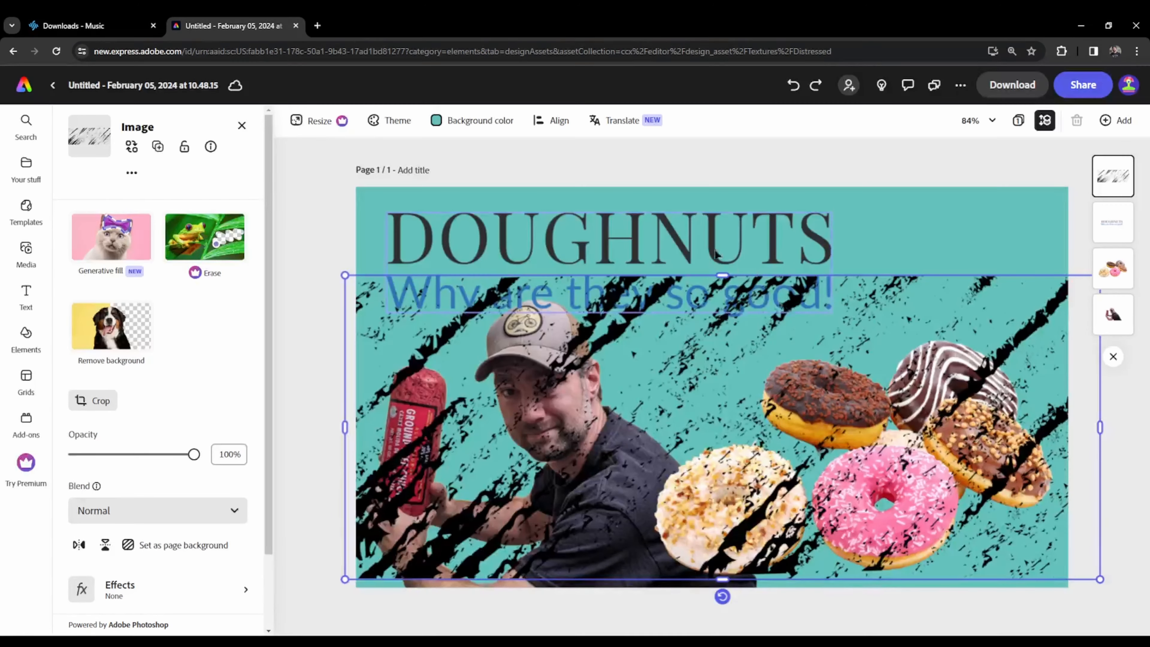
pyautogui.moveTo(720, 274); pyautogui.dragTo(720, 167)
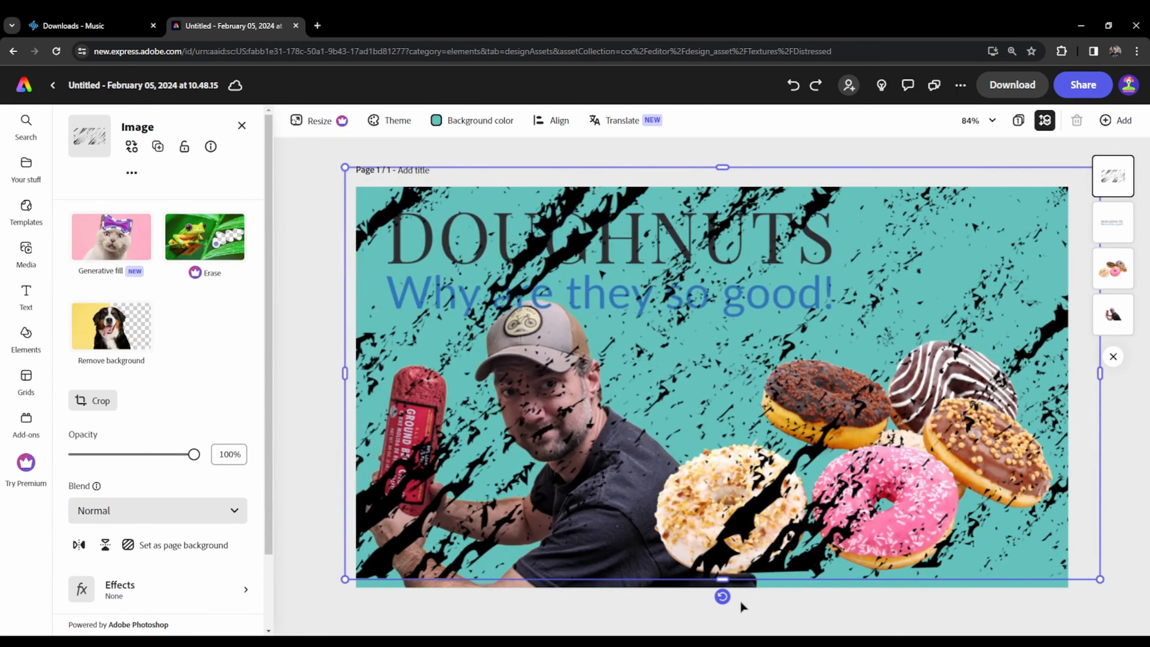
pyautogui.moveTo(720, 580); pyautogui.dragTo(722, 599)
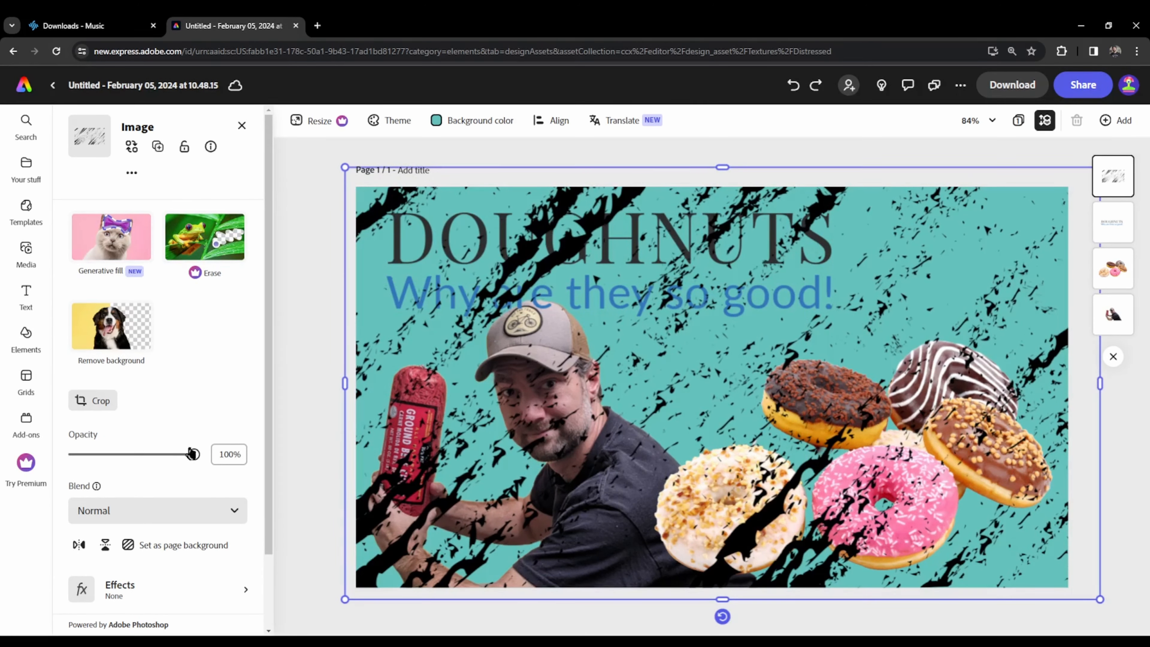
# - Set the diagonal-stroke texture's blend mode to Multiply and its opacity to 23%
pyautogui.moveTo(198, 459); pyautogui.dragTo(117, 458)
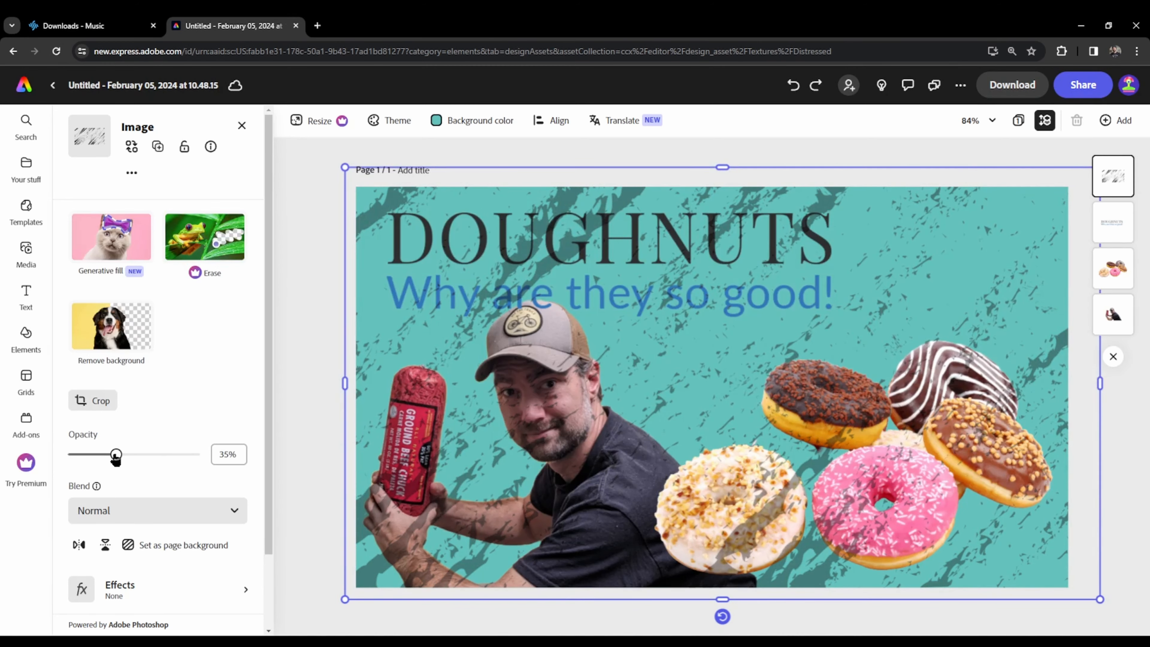
pyautogui.click(132, 526)
pyautogui.click(140, 475)
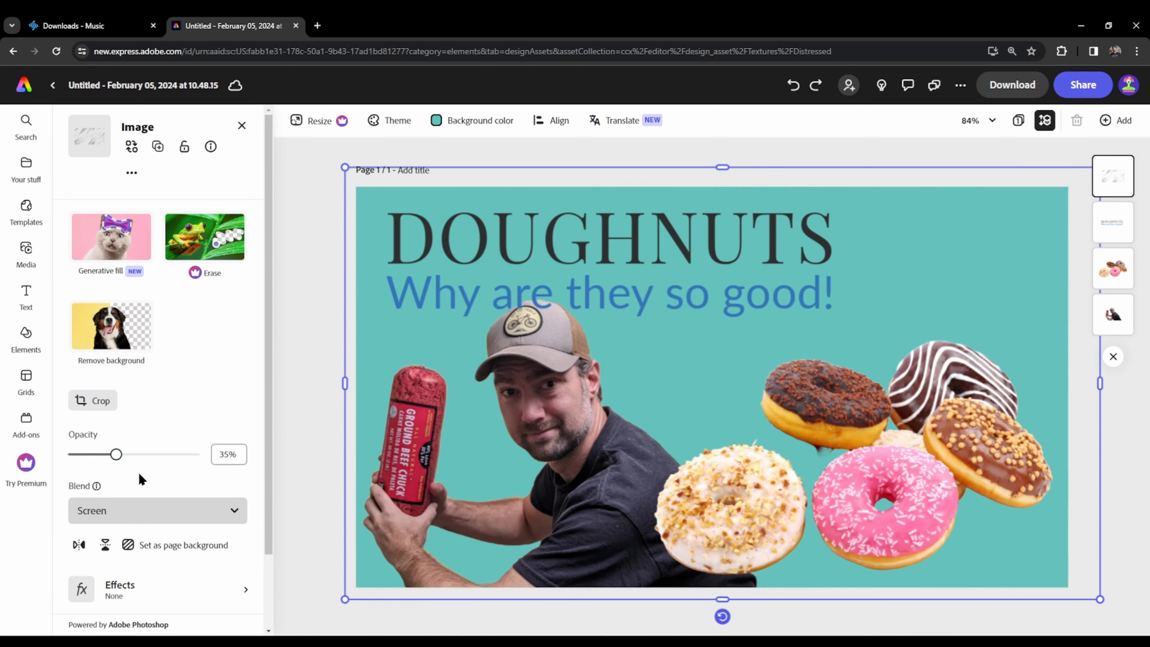
pyautogui.click(131, 513)
pyautogui.click(150, 407)
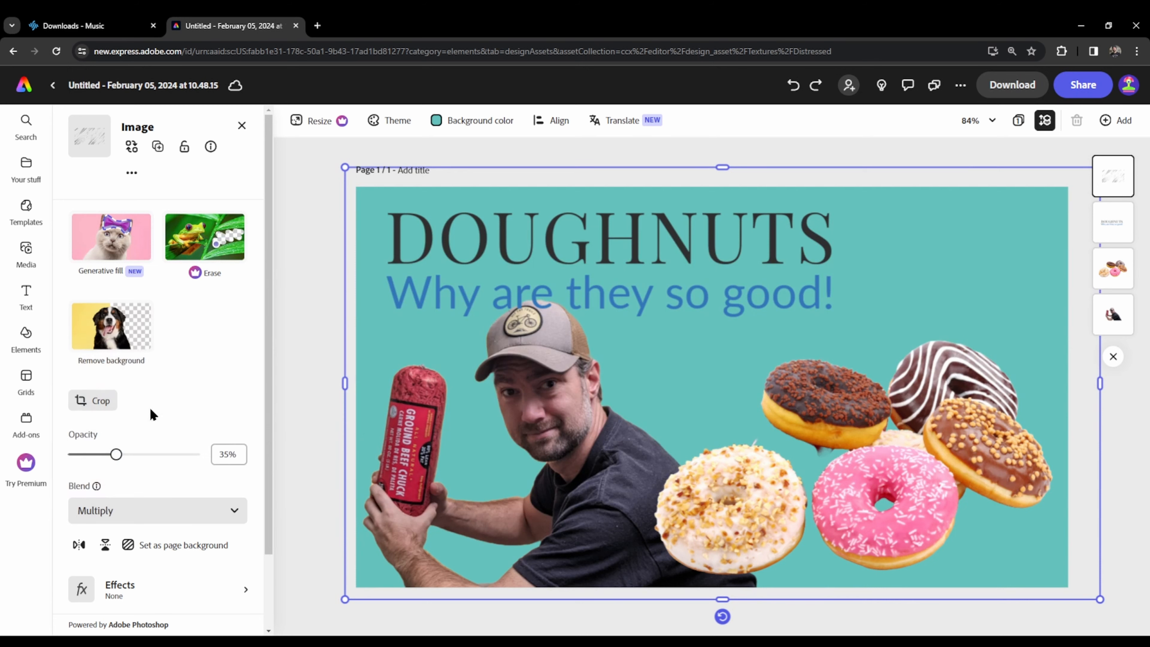
pyautogui.moveTo(118, 455); pyautogui.dragTo(101, 455)
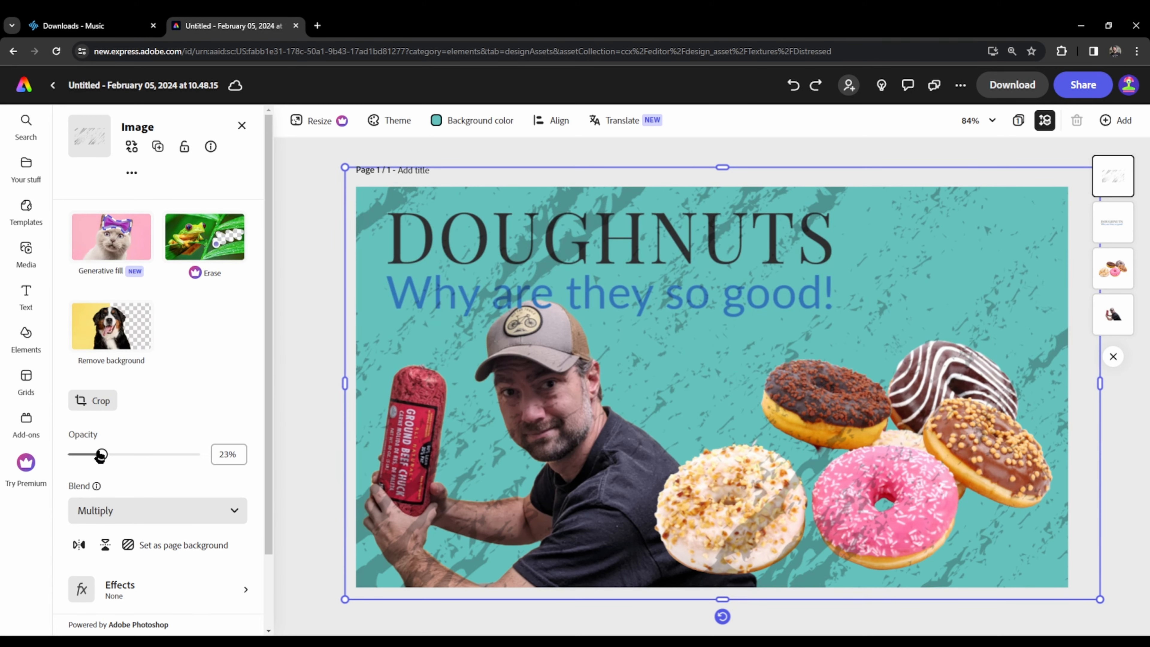
pyautogui.click(1022, 147)
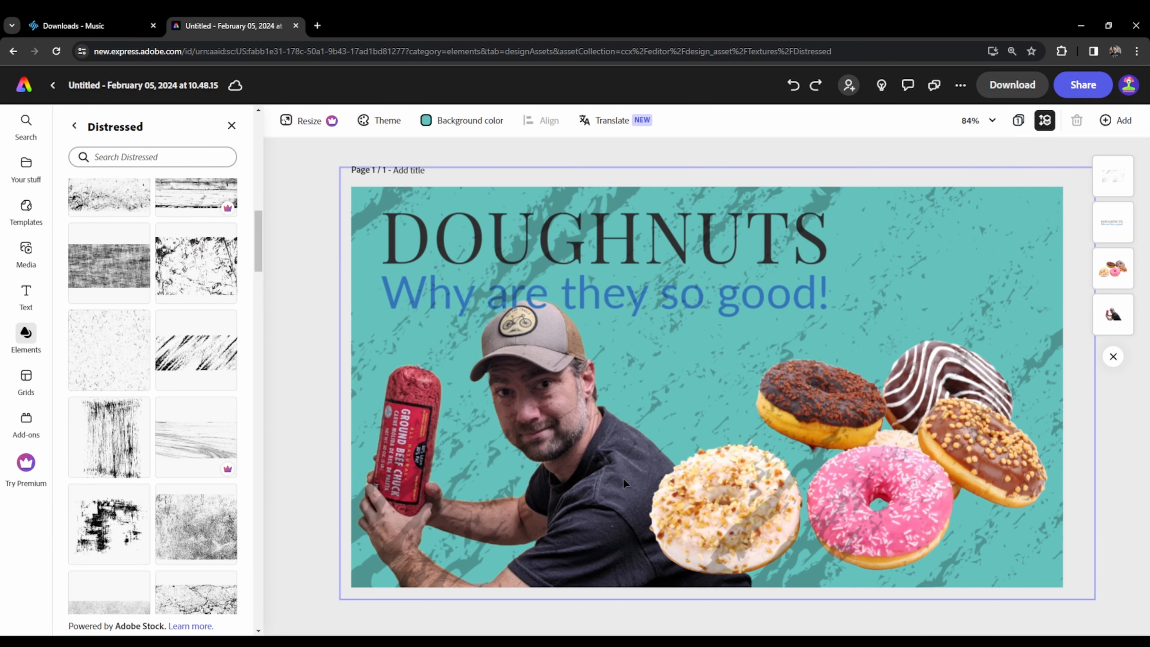
# - Adjust the man cutout's light: shadows 5, highlights 53, brightness -18 and contrast 31
pyautogui.click(1119, 313)
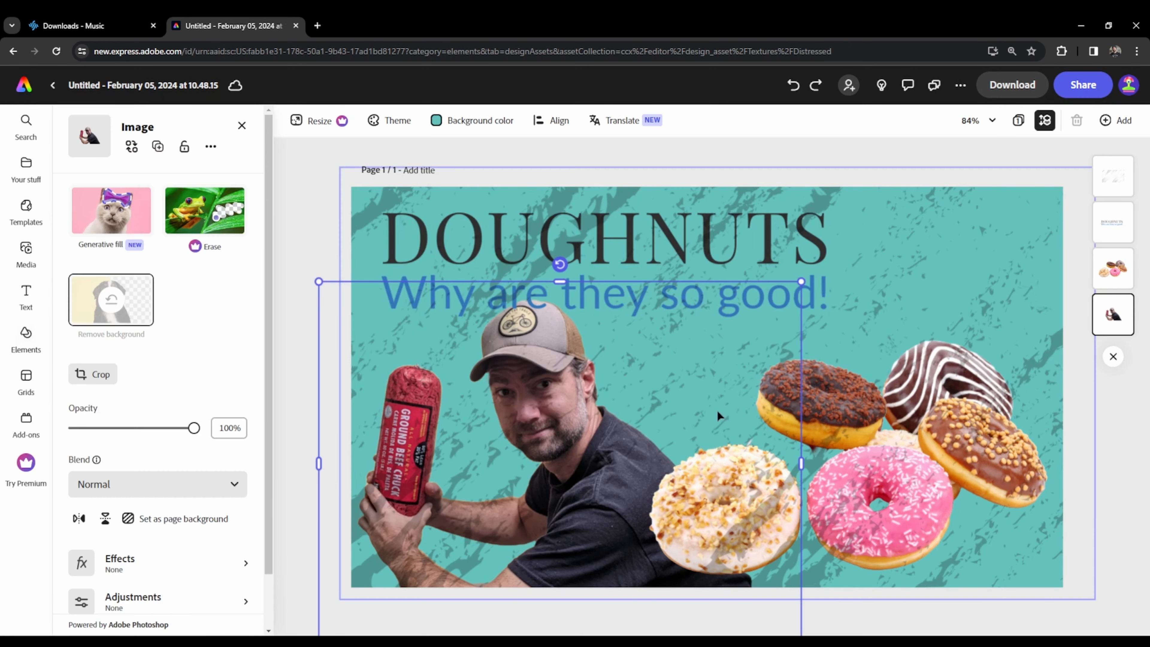
pyautogui.click(150, 600)
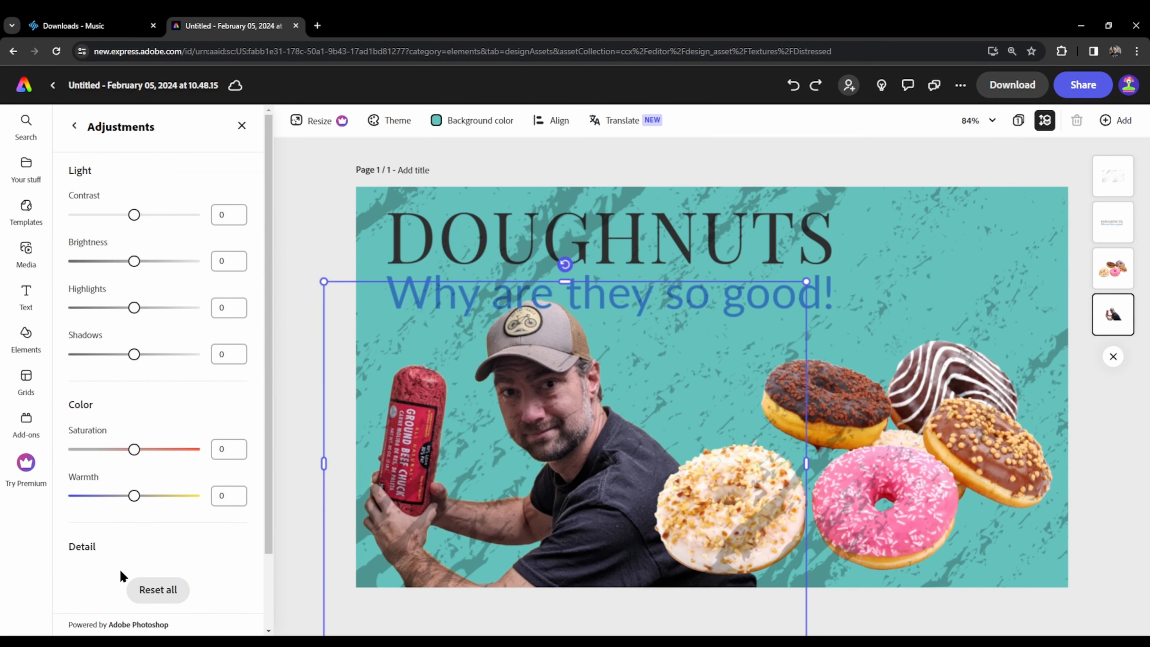
pyautogui.moveTo(134, 354)
pyautogui.mouseDown()
pyautogui.moveTo(123, 352)
pyautogui.moveTo(137, 354)
pyautogui.mouseUp()
pyautogui.moveTo(133, 307); pyautogui.dragTo(166, 307)
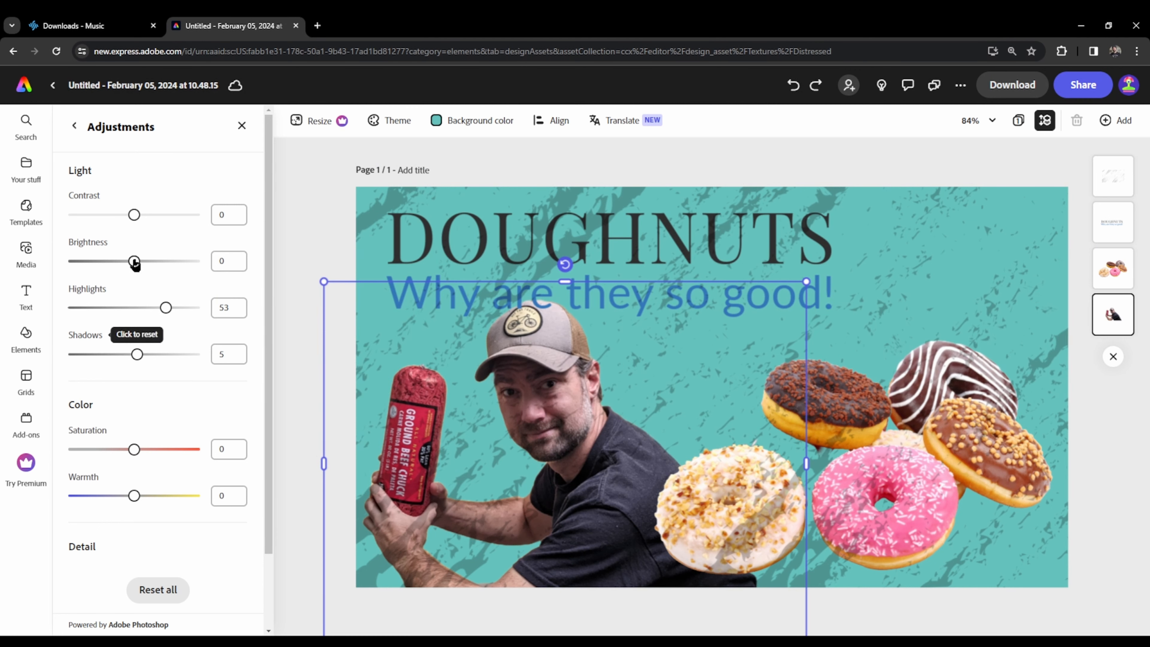
pyautogui.moveTo(135, 264)
pyautogui.mouseDown()
pyautogui.moveTo(111, 264)
pyautogui.moveTo(123, 267)
pyautogui.mouseUp()
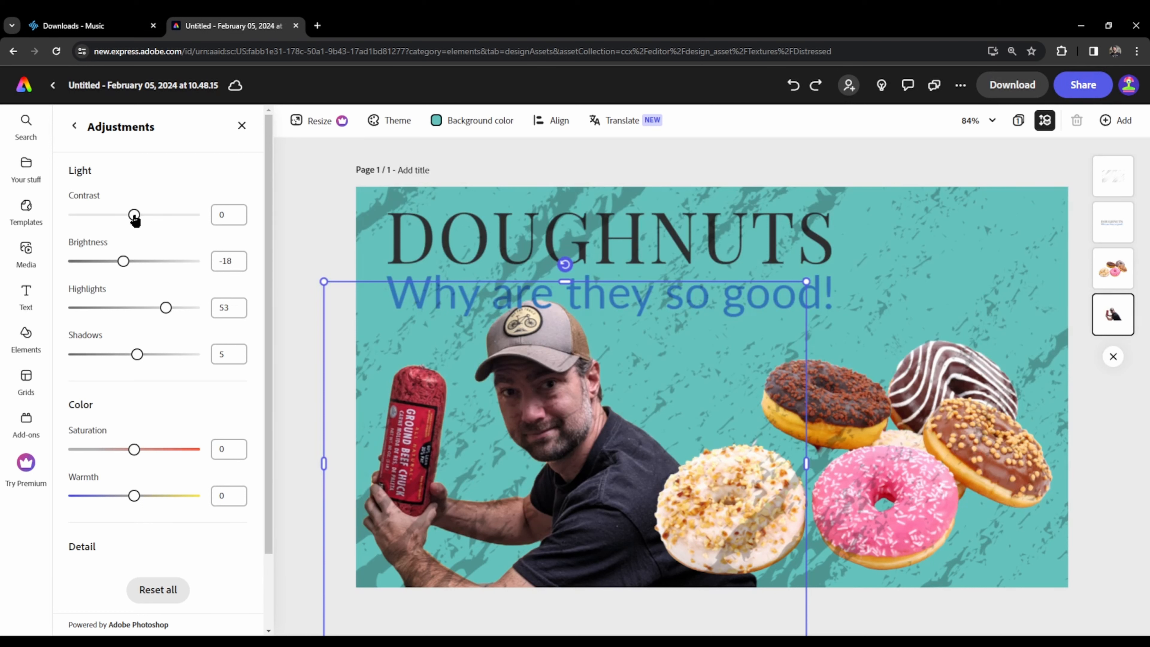
pyautogui.moveTo(134, 219); pyautogui.dragTo(158, 219)
# - Set the man cutout's saturation to 3, warmth to -1 and sharpening to 23
pyautogui.scroll(-2, 163, 423)
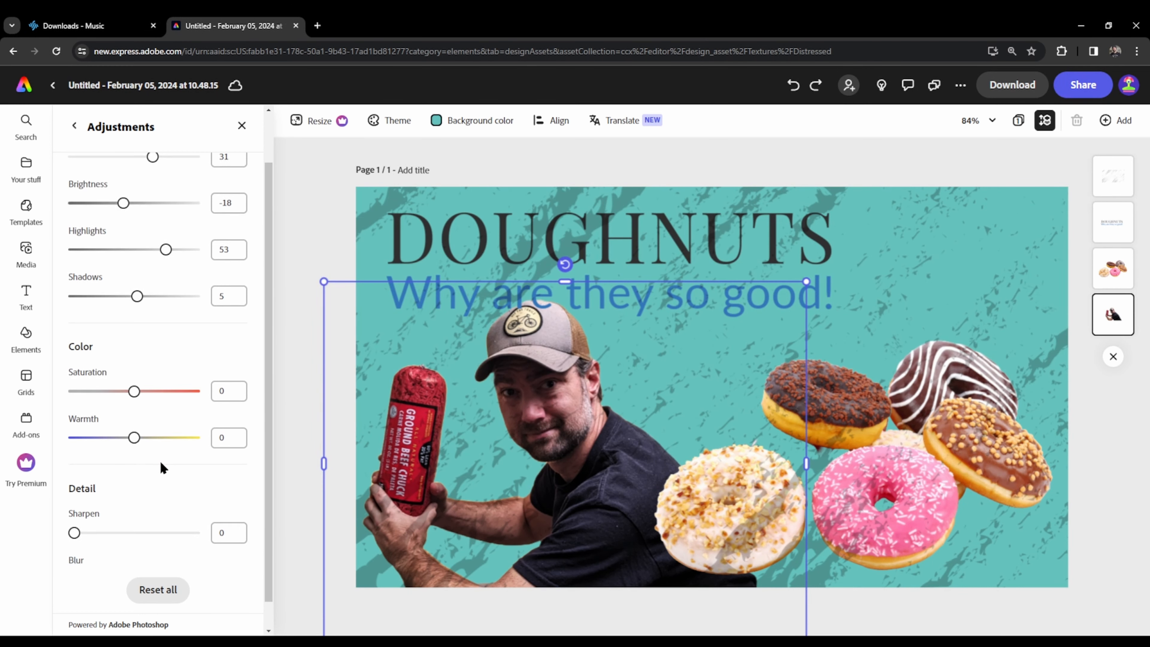
pyautogui.moveTo(134, 362)
pyautogui.mouseDown()
pyautogui.moveTo(154, 367)
pyautogui.moveTo(137, 368)
pyautogui.mouseUp()
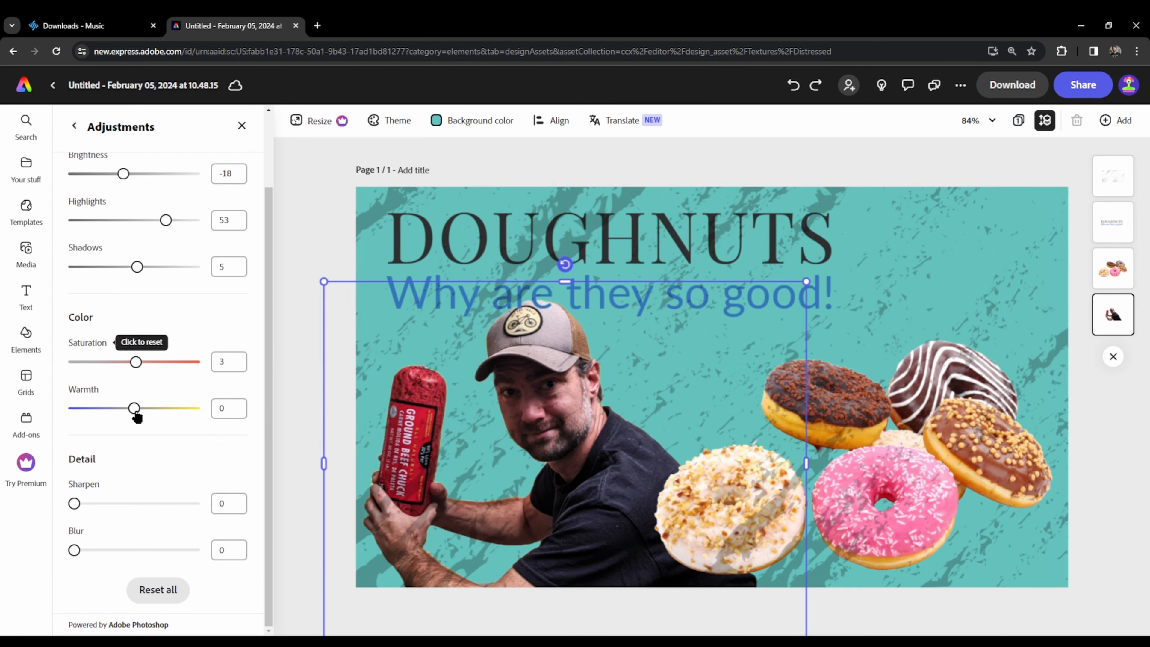
pyautogui.moveTo(135, 410)
pyautogui.mouseDown()
pyautogui.moveTo(146, 409)
pyautogui.moveTo(108, 409)
pyautogui.moveTo(134, 413)
pyautogui.mouseUp()
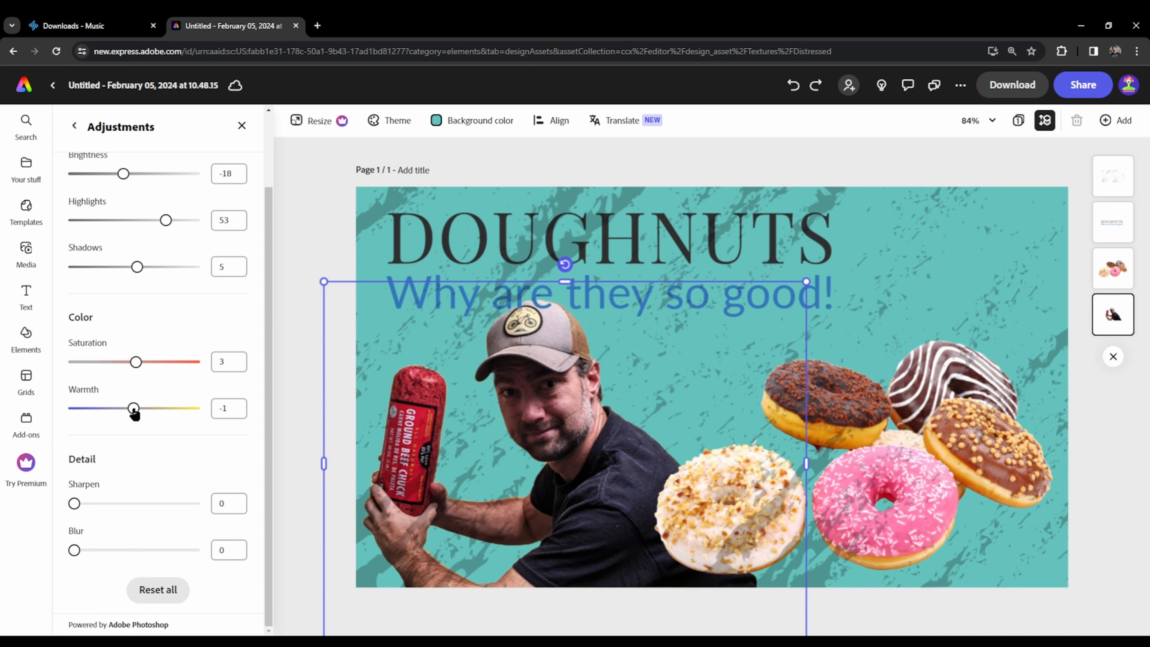
pyautogui.moveTo(78, 505); pyautogui.dragTo(112, 503)
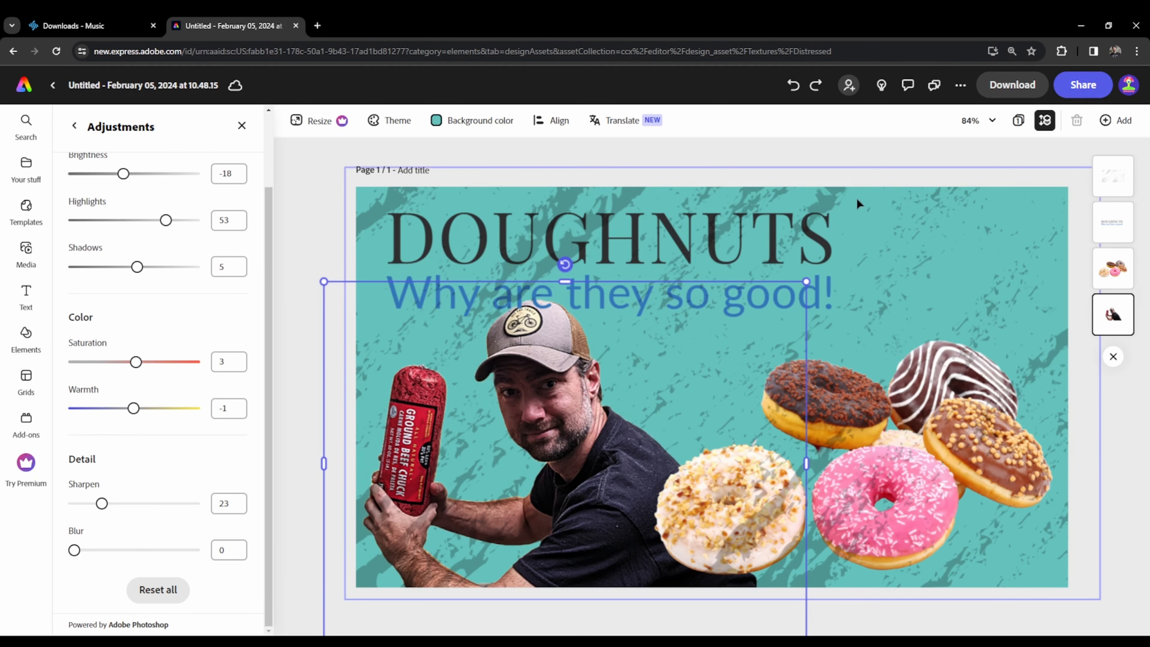
pyautogui.click(864, 152)
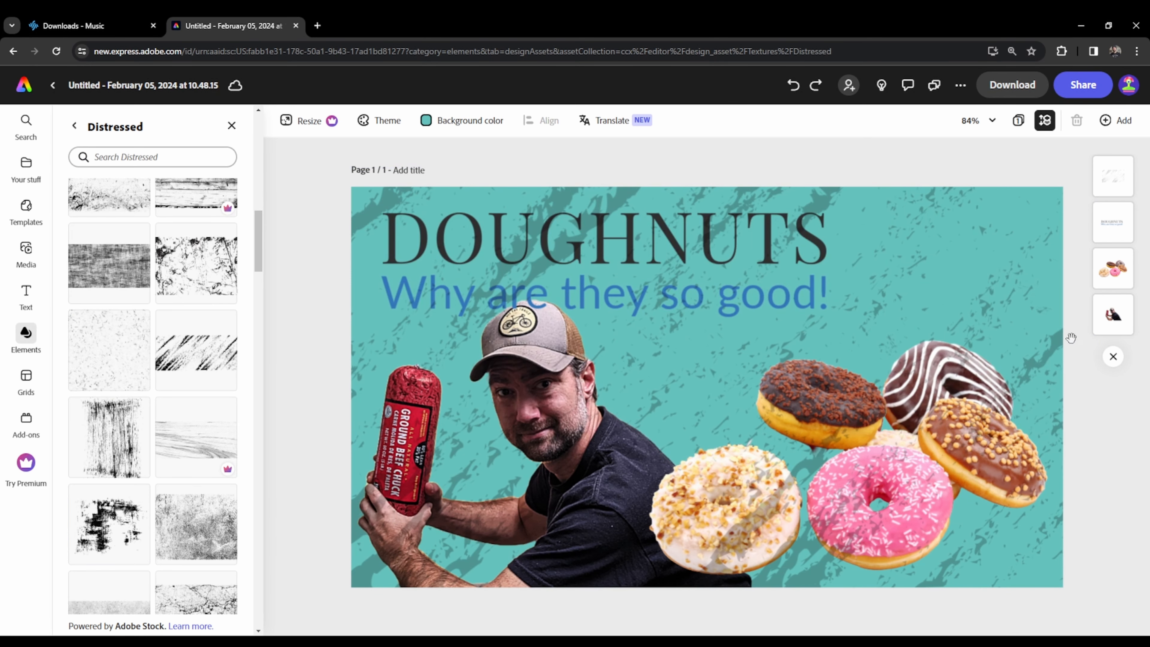
# - Download the finished thumbnail as a PNG image
pyautogui.click(1013, 85)
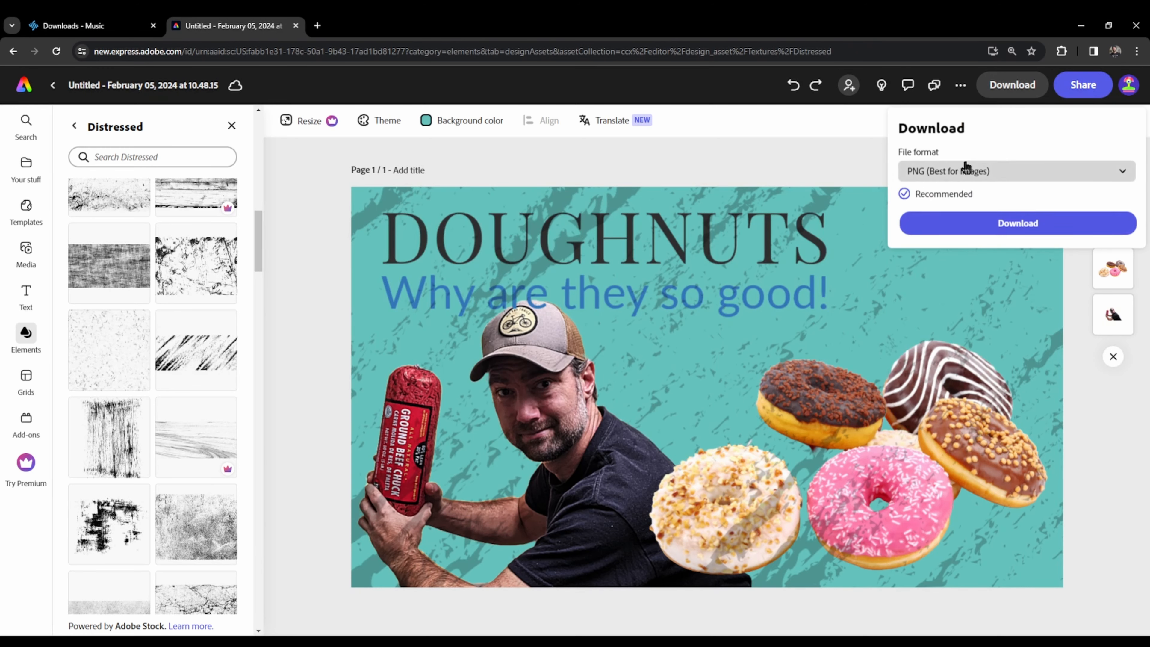
pyautogui.click(1004, 223)
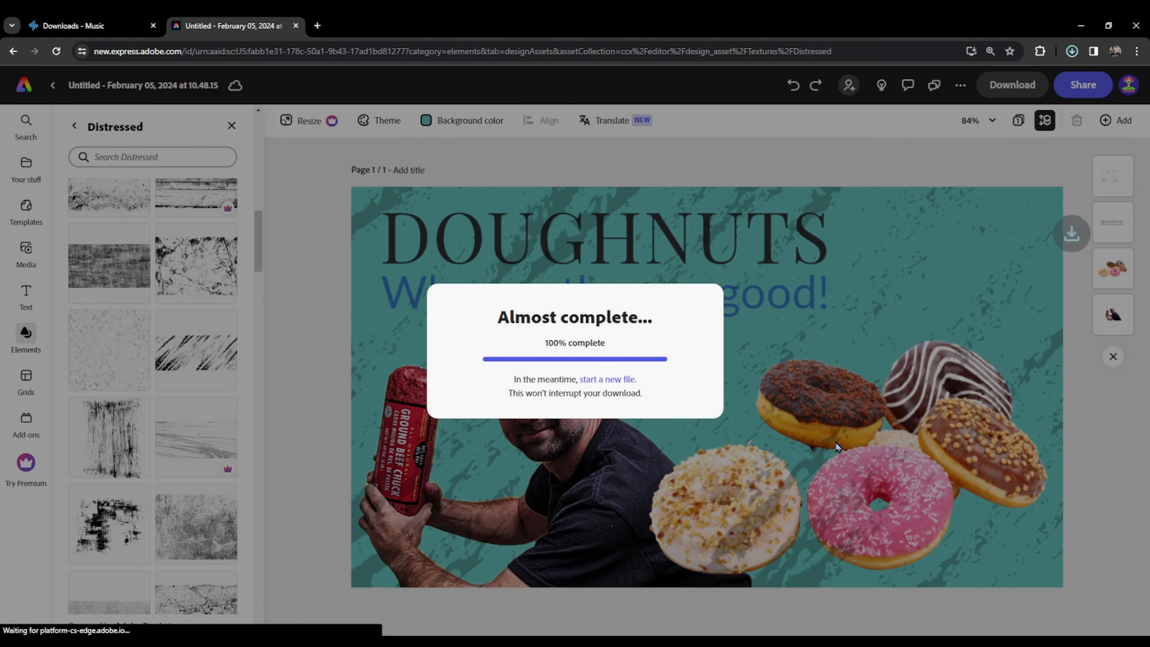